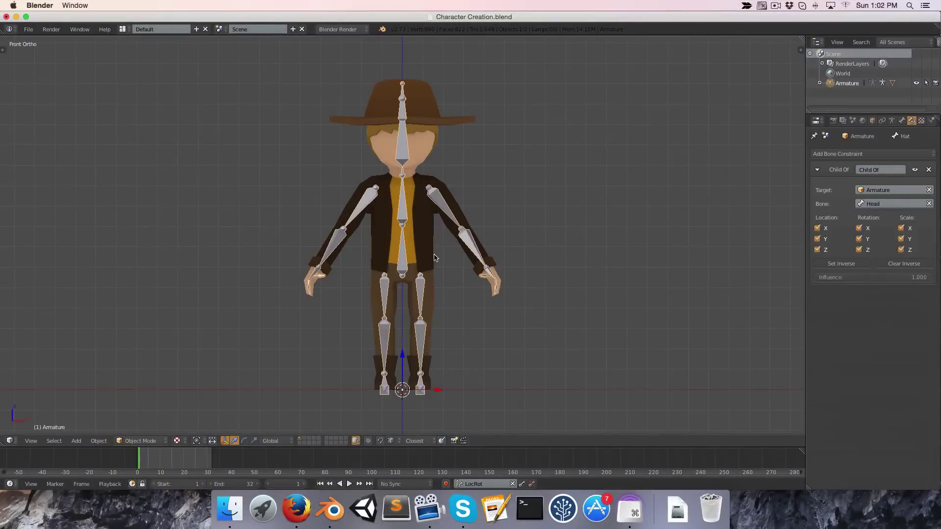
# Put the armature in Pose Mode and split off a second area beside the 3D view as a wide Action Editor.
pyautogui.hotkey('ctrl', 'Tab')
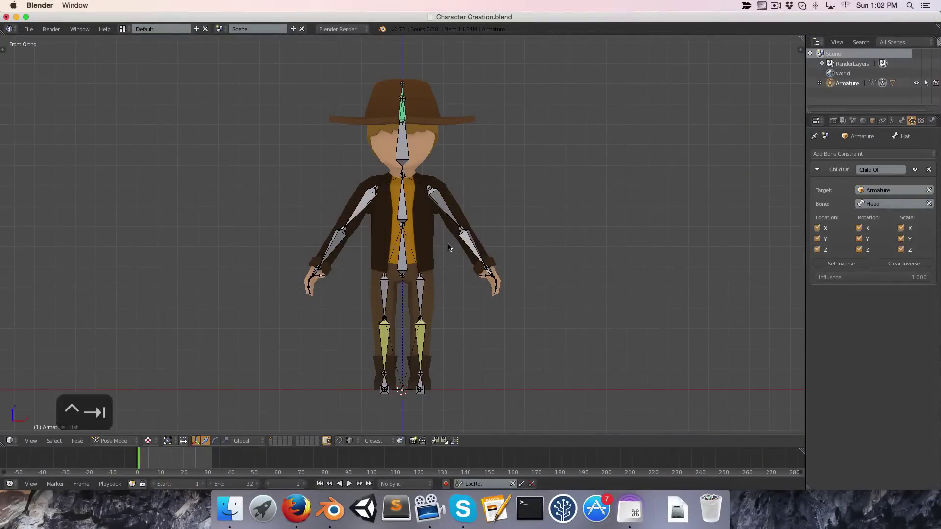
pyautogui.moveTo(801, 39); pyautogui.dragTo(478, 147)
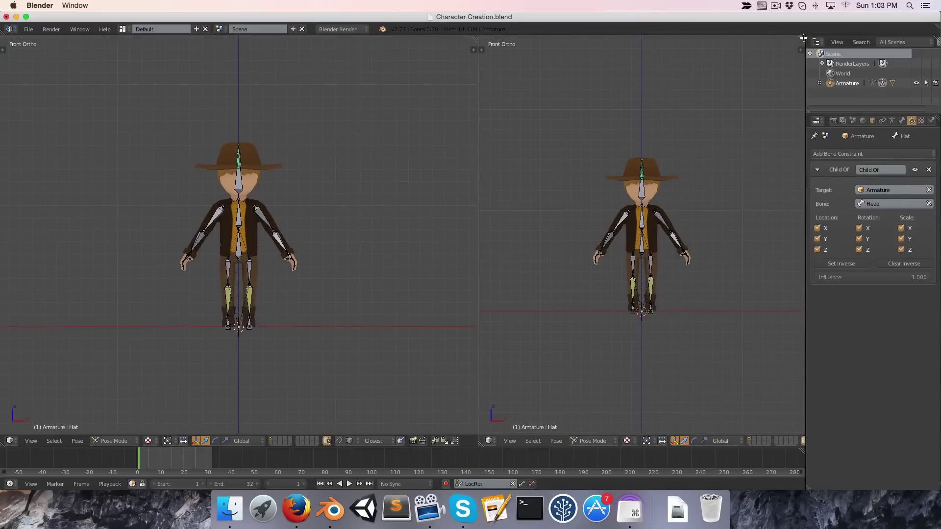
pyautogui.click(488, 441)
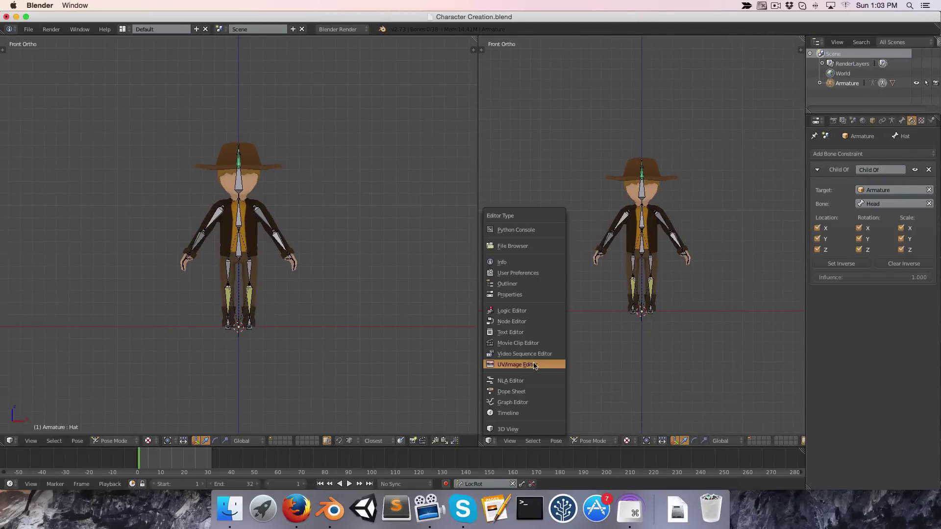
pyautogui.click(512, 392)
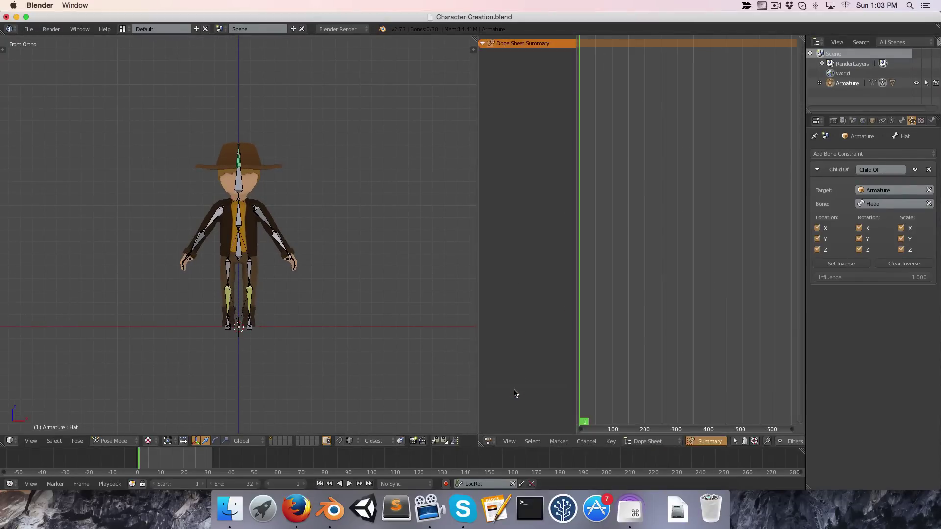
pyautogui.click(646, 441)
pyautogui.click(646, 420)
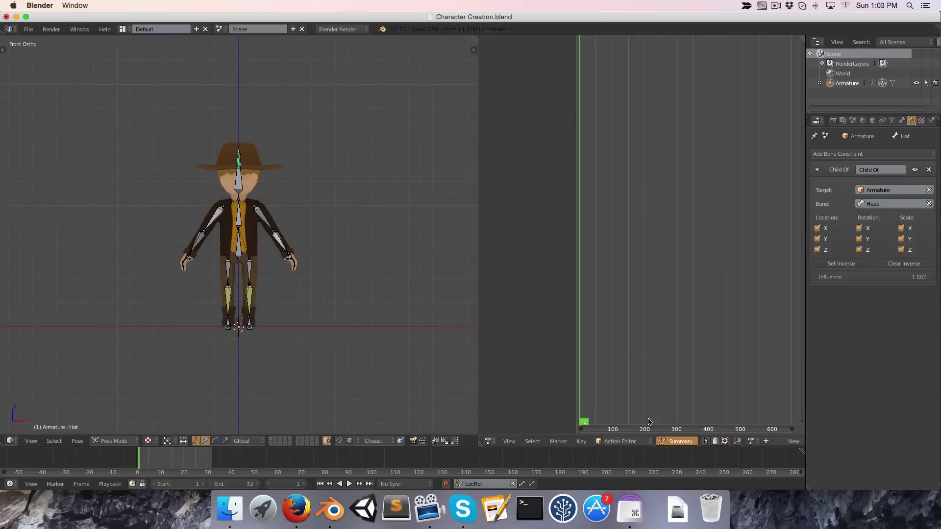
pyautogui.moveTo(476, 351); pyautogui.dragTo(384, 347)
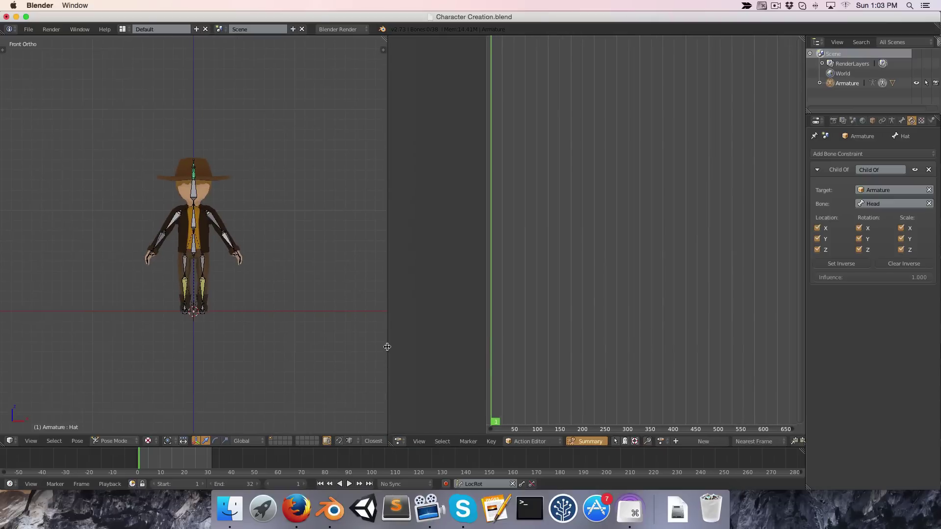
# Load the Walk action onto the armature and play back its animation.
pyautogui.click(660, 442)
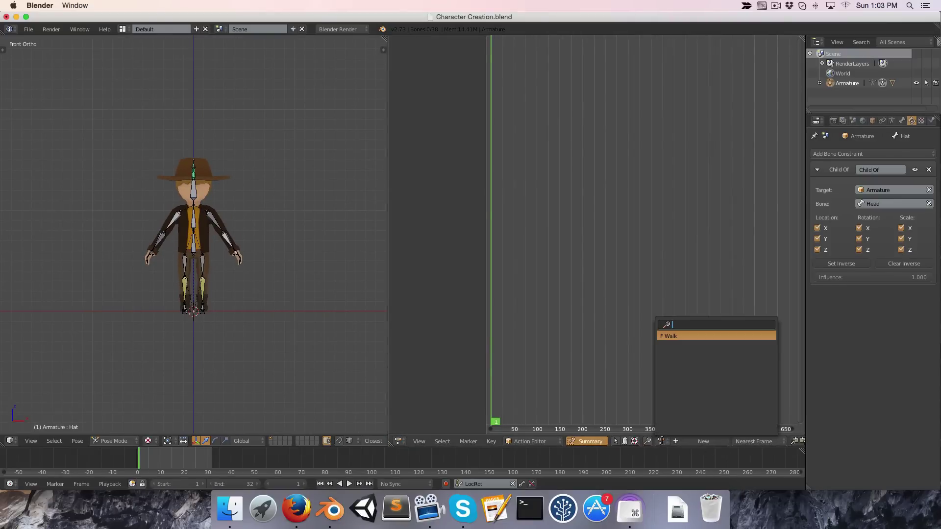
pyautogui.click(676, 336)
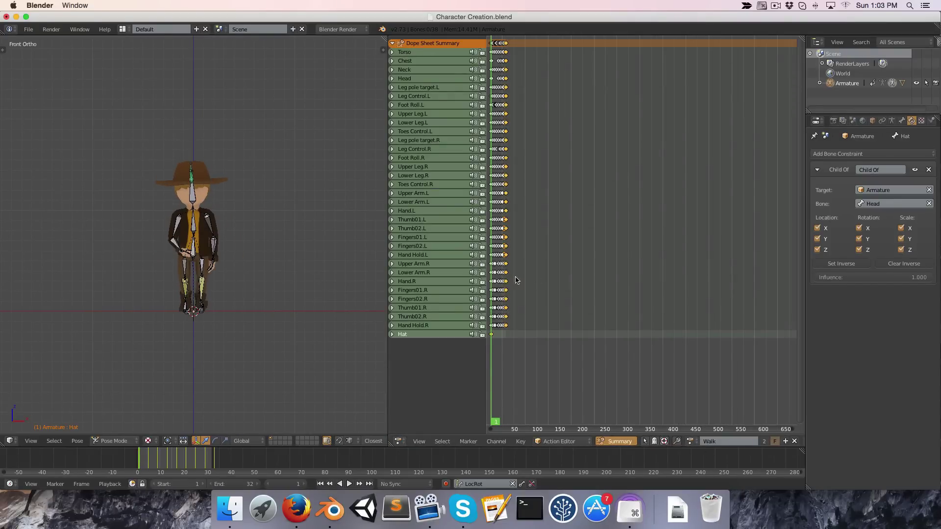
pyautogui.hotkey('alt', 'a')
pyautogui.hotkey('alt', 'a')
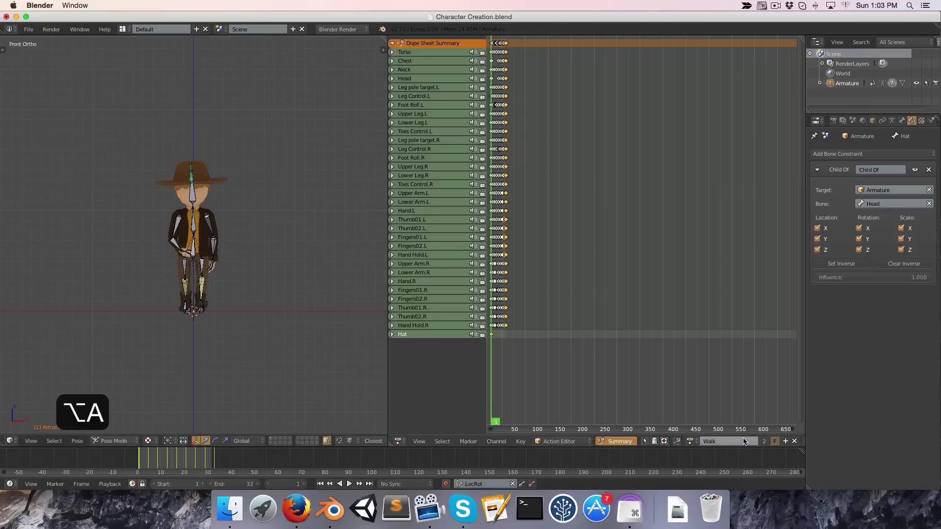
# Unlink the Walk action and create a new action named Run with a fake user.
pyautogui.click(794, 441)
pyautogui.click(710, 443)
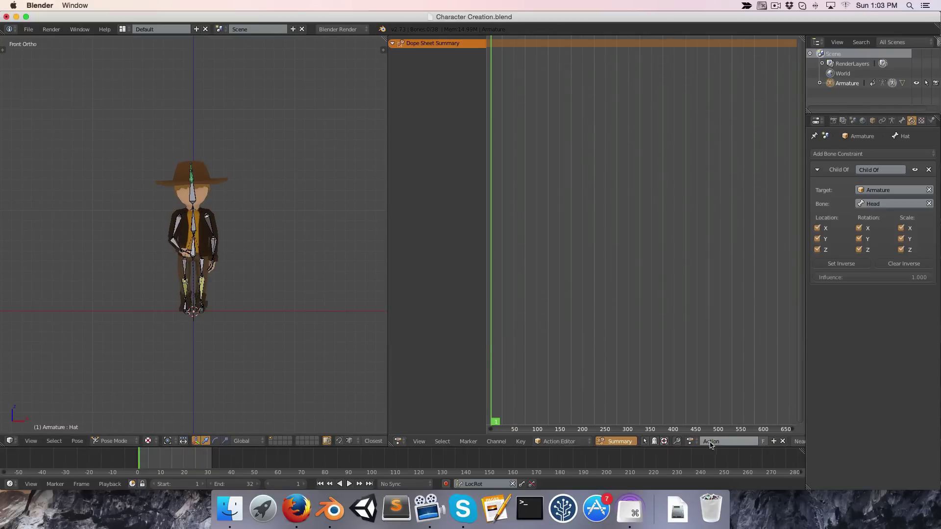
pyautogui.click(722, 441)
pyautogui.write('Run')
pyautogui.press('Return')
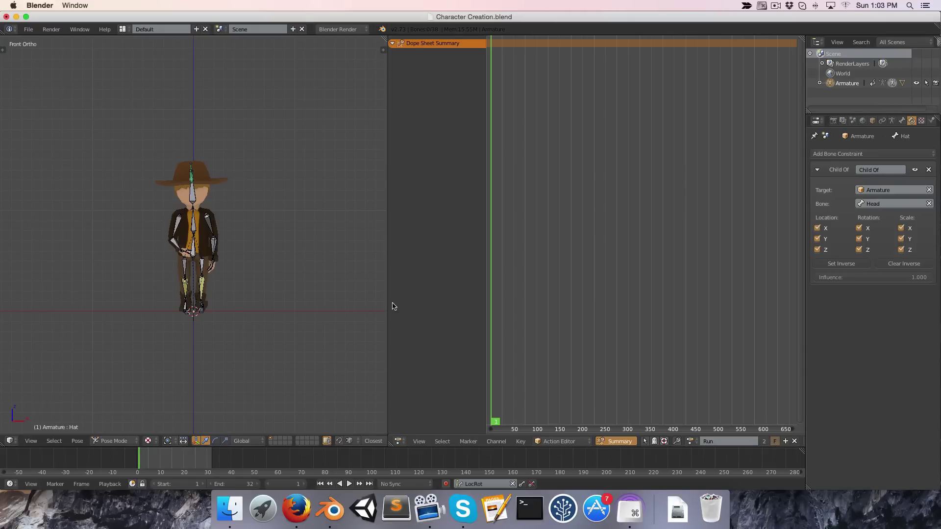
# Widen the 3D view and split it into a front view and a right orthographic view, with all bones selected.
pyautogui.moveTo(385, 305); pyautogui.dragTo(531, 309)
pyautogui.moveTo(528, 39); pyautogui.dragTo(280, 195)
pyautogui.scroll(5, 193, 260)
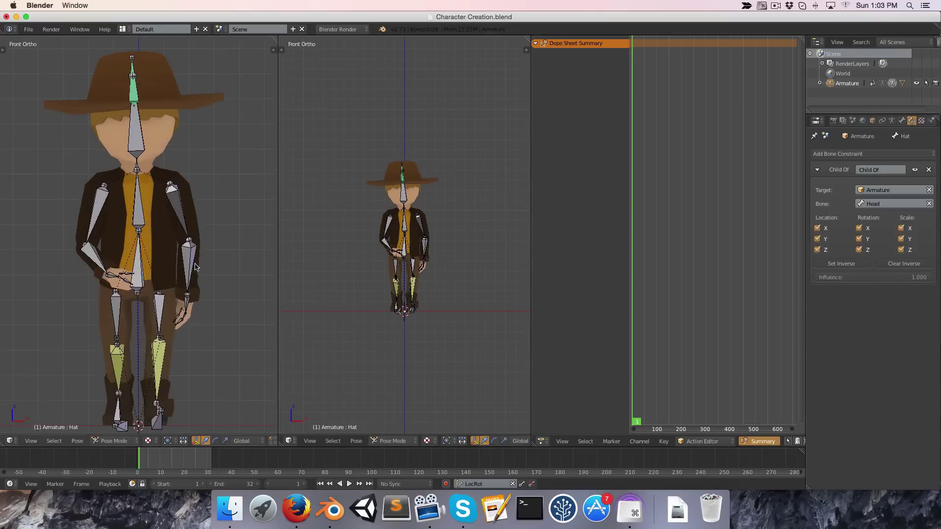
pyautogui.scroll(-1, 195, 267)
pyautogui.press('a')
pyautogui.press('3')
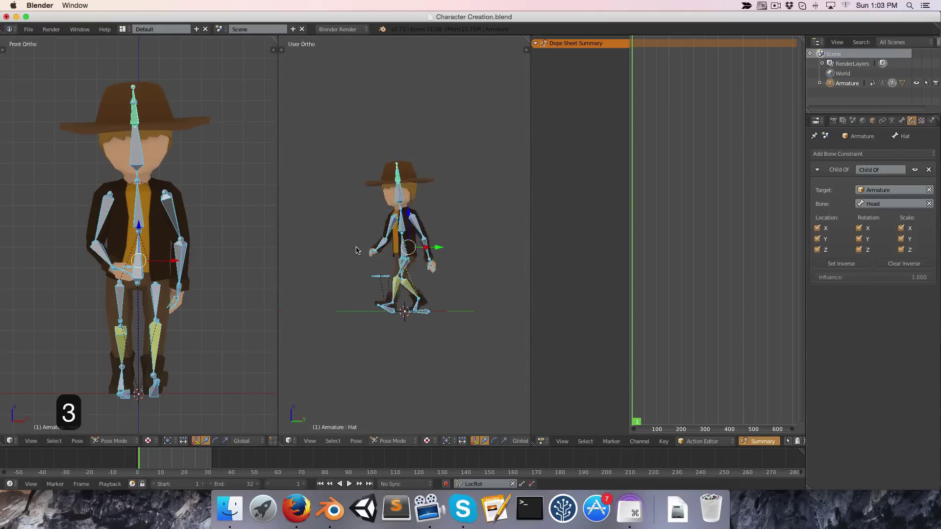
pyautogui.scroll(4, 356, 250)
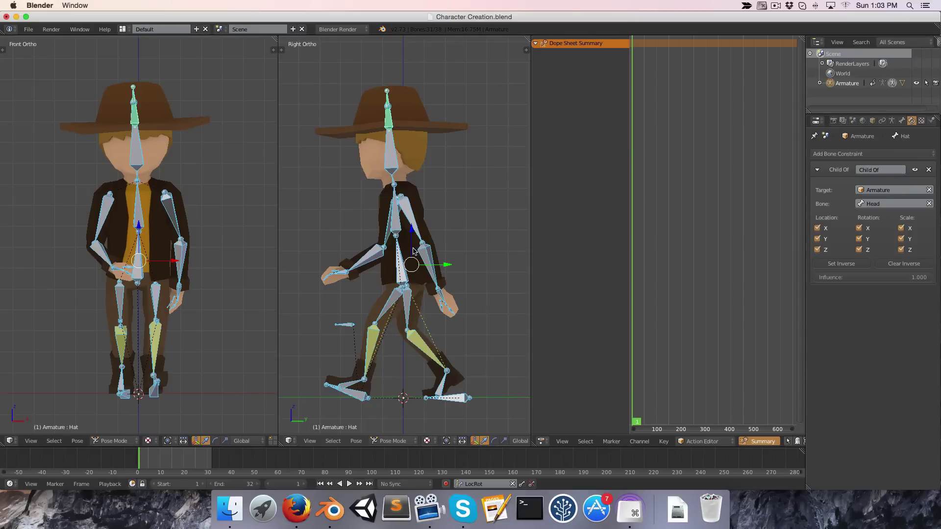
# Clear the rotation and location of all bones to restore the rest pose, leaving no bones selected.
pyautogui.hotkey('alt', 'r')
pyautogui.hotkey('alt', 'g')
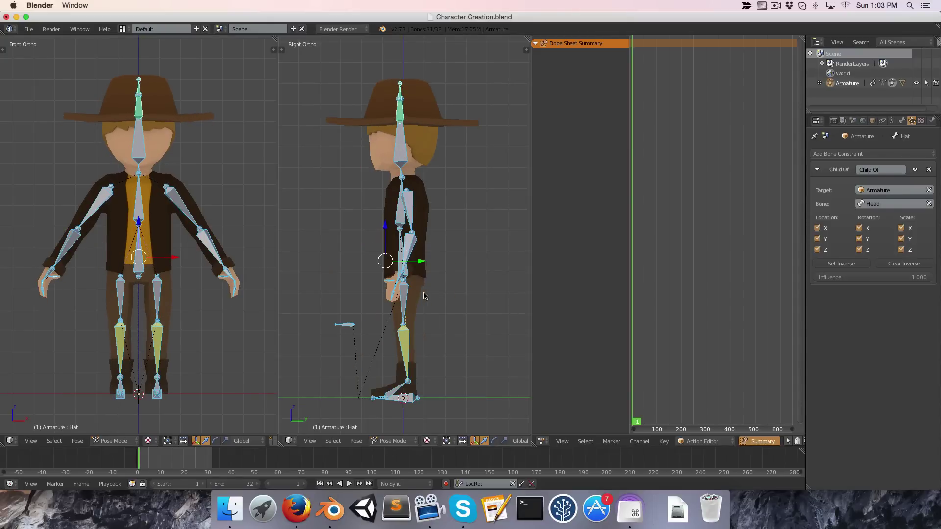
pyautogui.press('a')
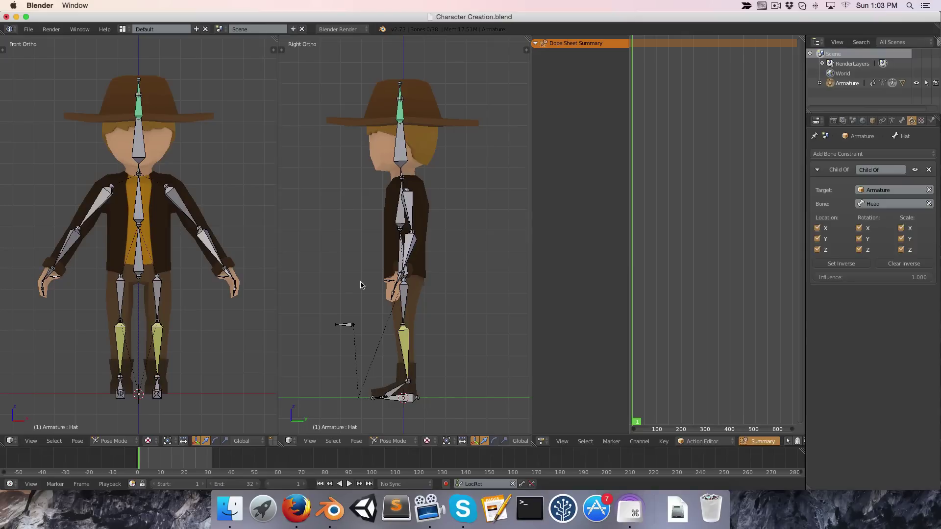
# Select the bones of both arms and hands plus the hat bone, and hide them.
pyautogui.press('b')
pyautogui.moveTo(167, 165); pyautogui.dragTo(272, 300)
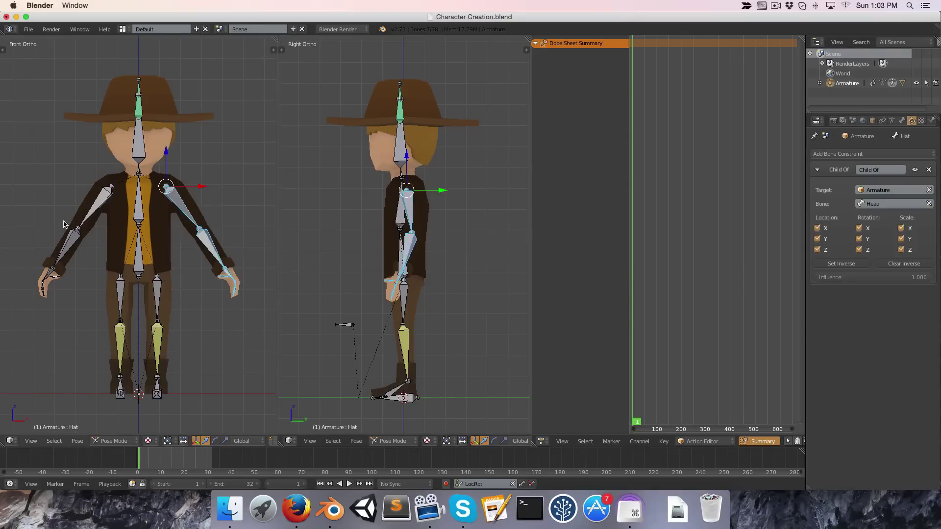
pyautogui.press('b')
pyautogui.moveTo(21, 172); pyautogui.dragTo(115, 307)
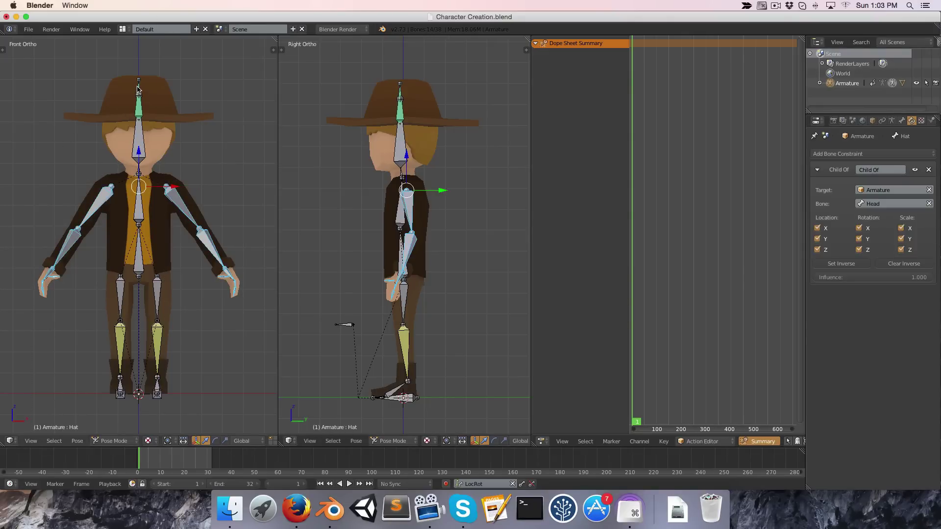
pyautogui.keyDown('shift'); pyautogui.rightClick(138, 100); pyautogui.keyUp('shift')
pyautogui.press('h')
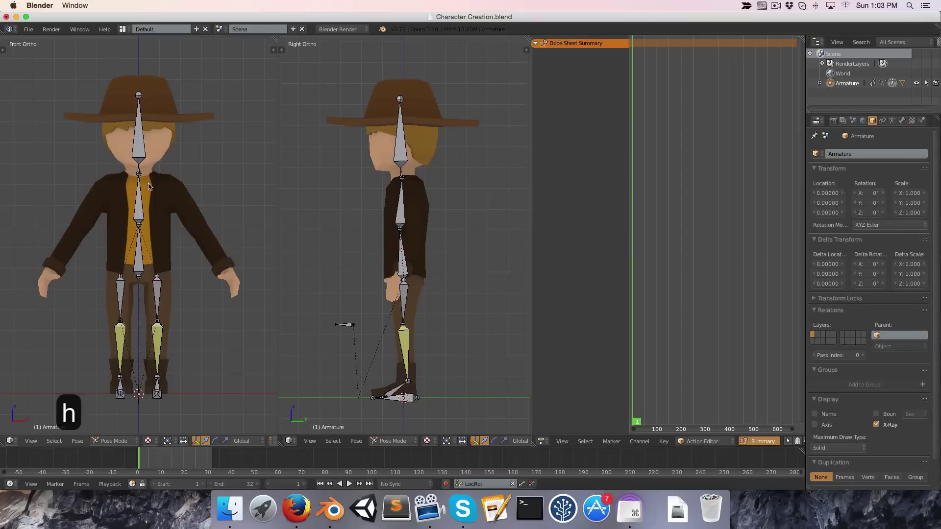
# Enter Edit Mode on the Character mesh and circle-select the geometry of both arms and hands in wireframe shading.
pyautogui.rightClick(167, 202)
pyautogui.press('Tab')
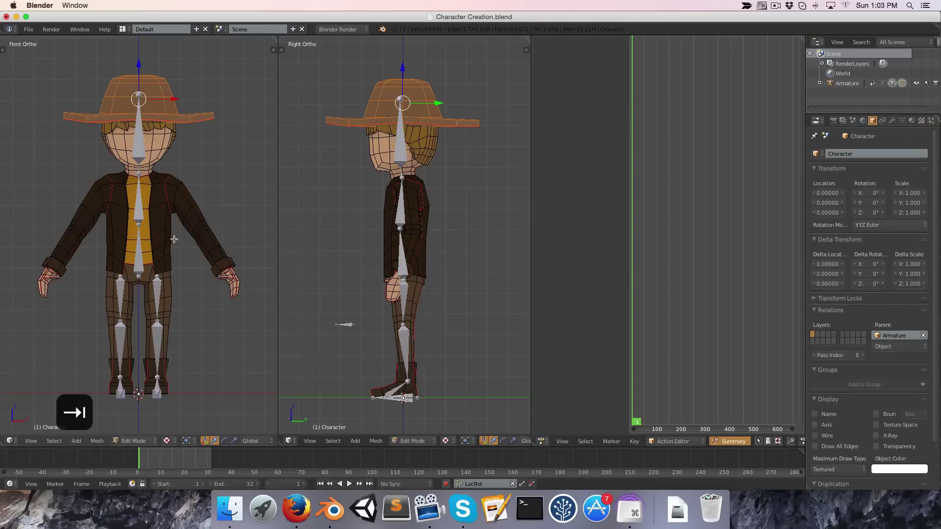
pyautogui.press('a')
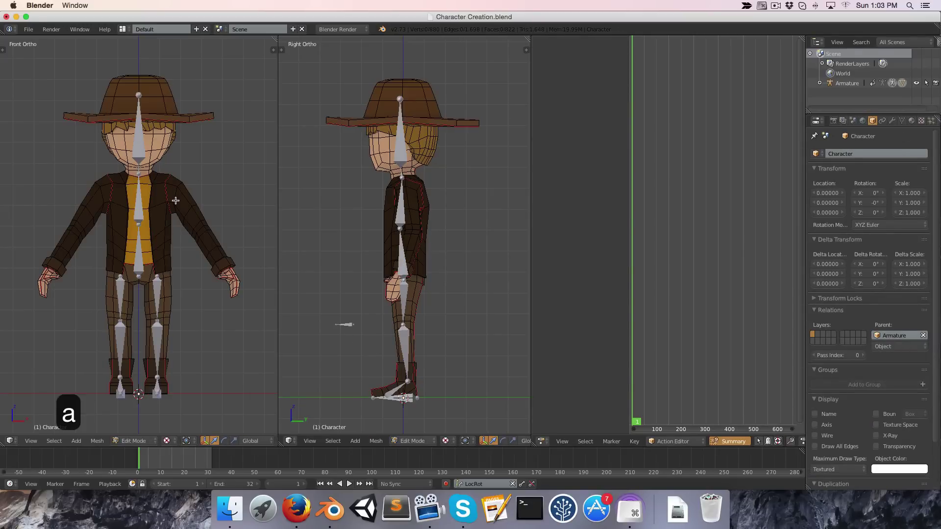
pyautogui.press('x')
pyautogui.press('Escape')
pyautogui.press('z')
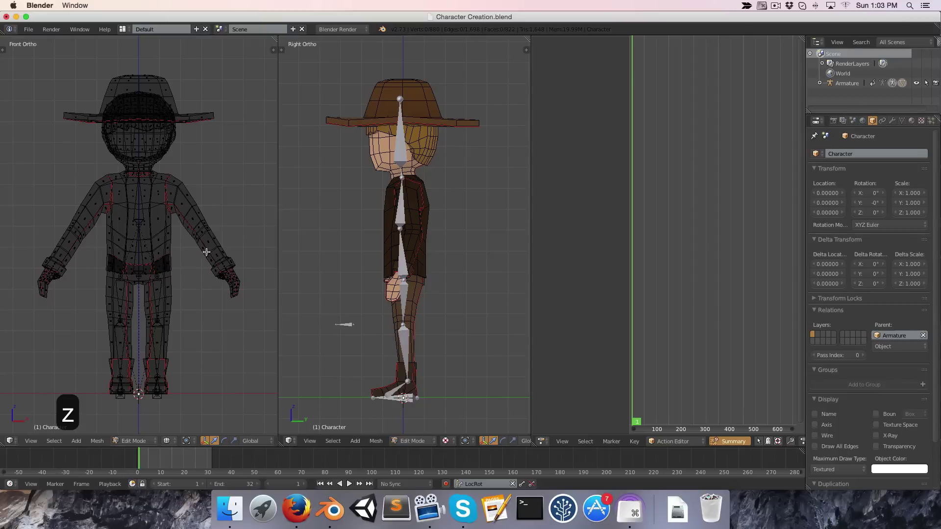
pyautogui.press('c')
pyautogui.moveTo(238, 294)
pyautogui.mouseDown()
pyautogui.moveTo(230, 221)
pyautogui.moveTo(209, 186)
pyautogui.moveTo(210, 198)
pyautogui.mouseUp()
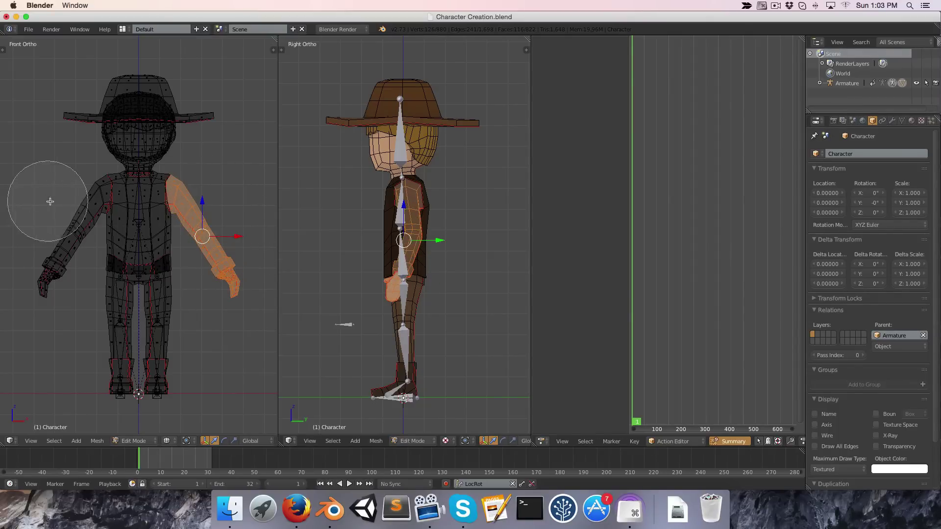
pyautogui.moveTo(54, 202)
pyautogui.mouseDown()
pyautogui.moveTo(69, 196)
pyautogui.moveTo(34, 282)
pyautogui.mouseUp()
pyautogui.rightClick(33, 282)
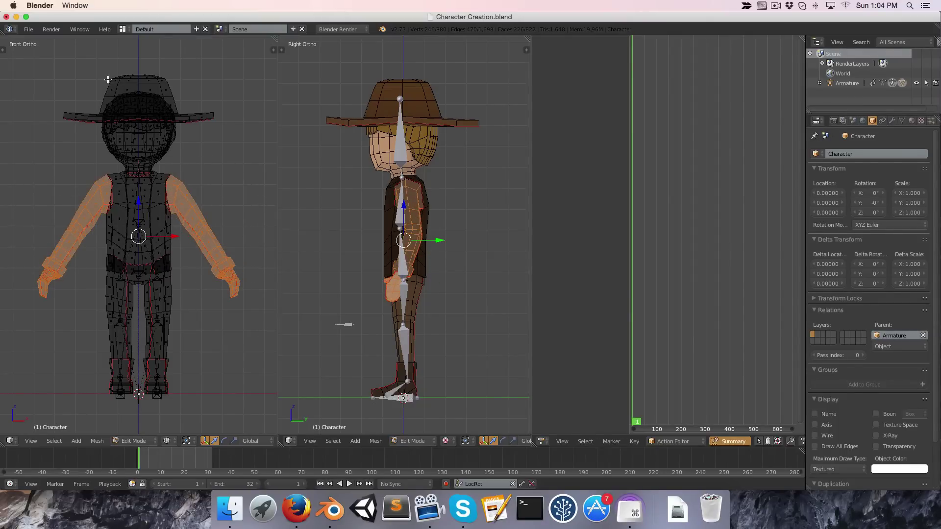
# Add the linked hat geometry to the selection, separate the arms and hat into their own object, and return to Object Mode.
pyautogui.press('l')
pyautogui.press('p')
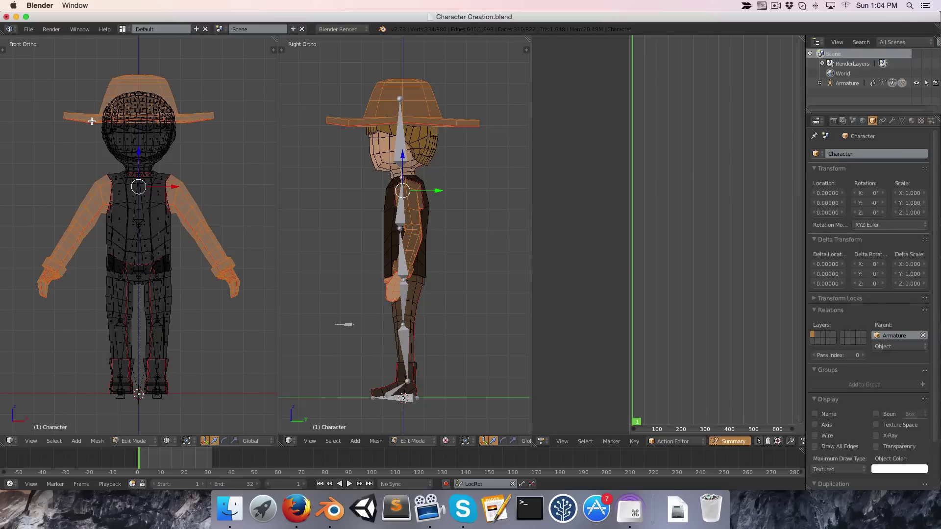
pyautogui.click(92, 121)
pyautogui.press('Tab')
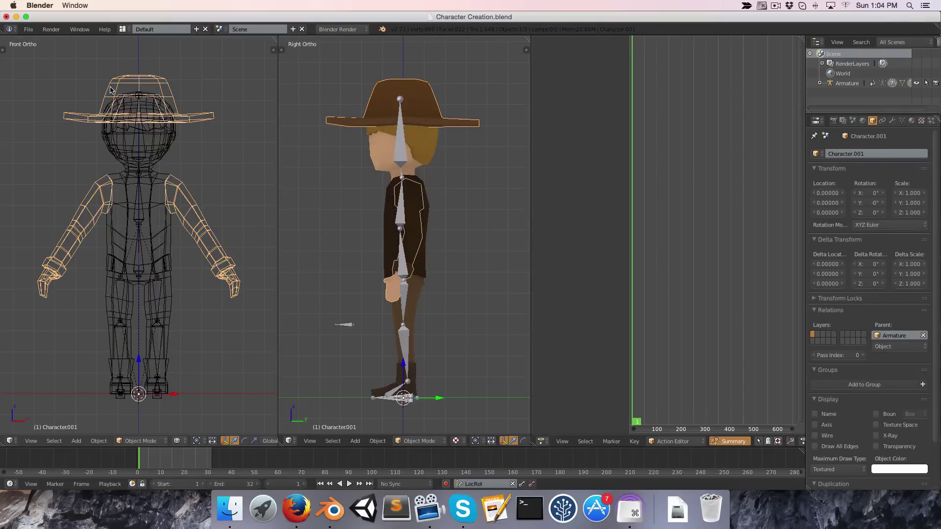
# Hide the separated arms and hat object and return the front view to textured shading.
pyautogui.press('h')
pyautogui.press('z')
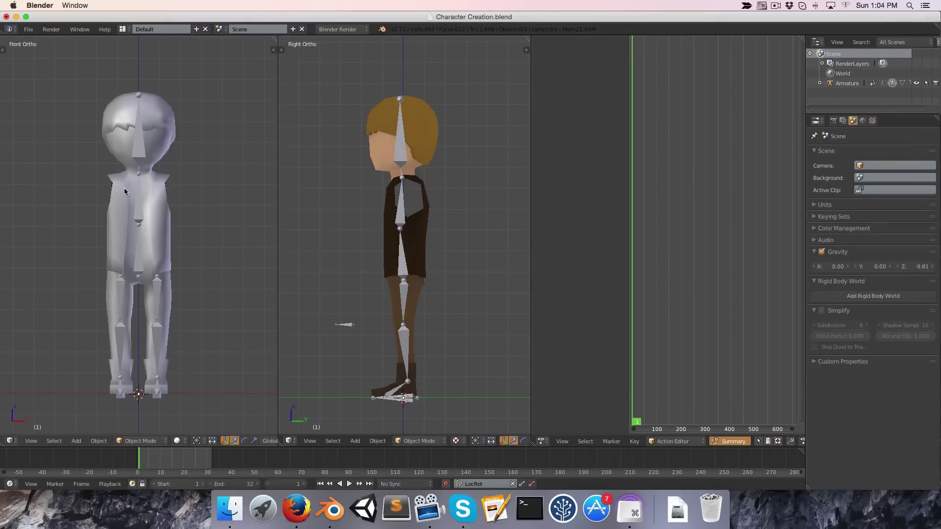
pyautogui.hotkey('alt', 'z')
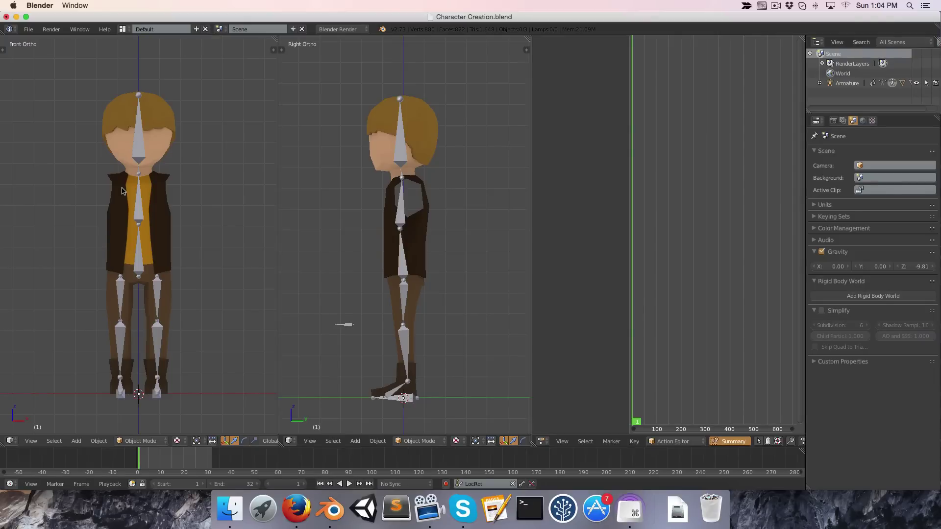
# Choose LocRot as the active keying set and put the armature back in Pose Mode.
pyautogui.click(474, 484)
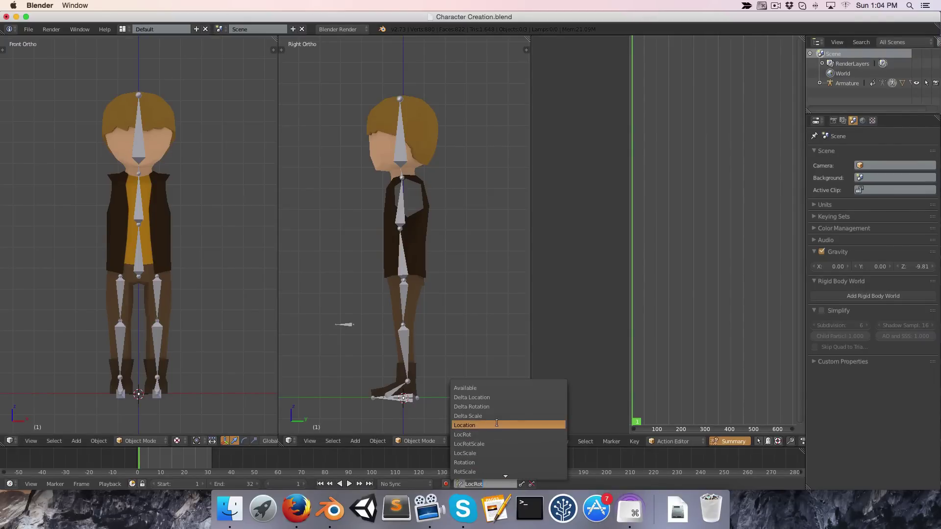
pyautogui.click(463, 435)
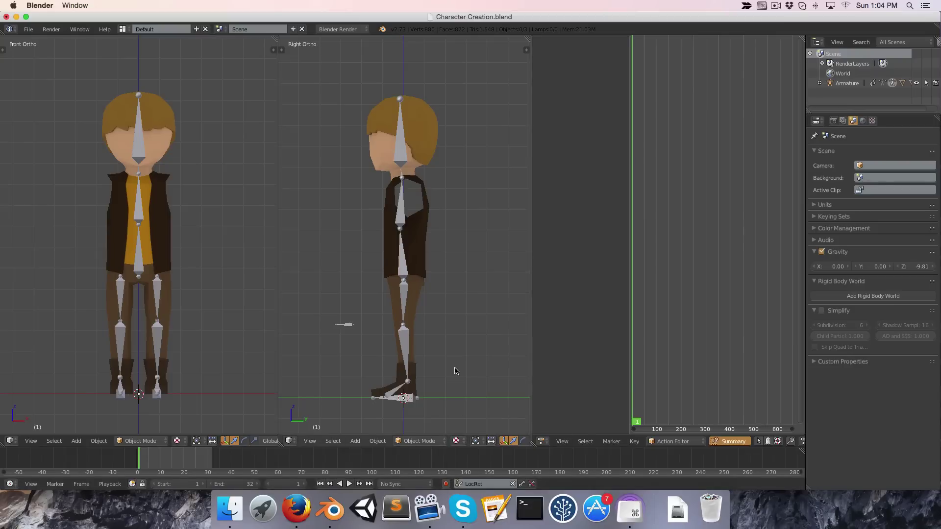
pyautogui.rightClick(409, 259)
pyautogui.hotkey('ctrl', 'Tab')
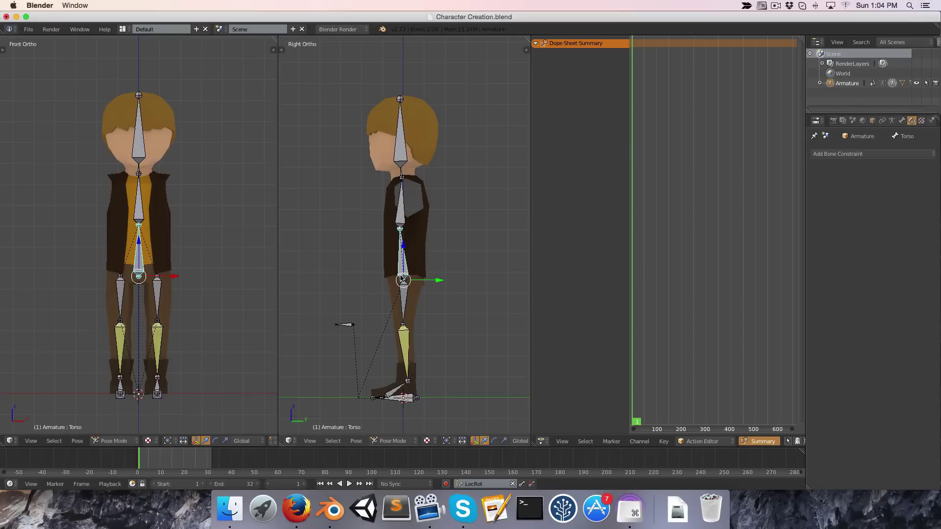
# Move the left leg control bone about 1.8 units forward along Y and rotate it about 26° to raise the toes.
pyautogui.rightClick(409, 400)
pyautogui.press('g')
pyautogui.press('y')
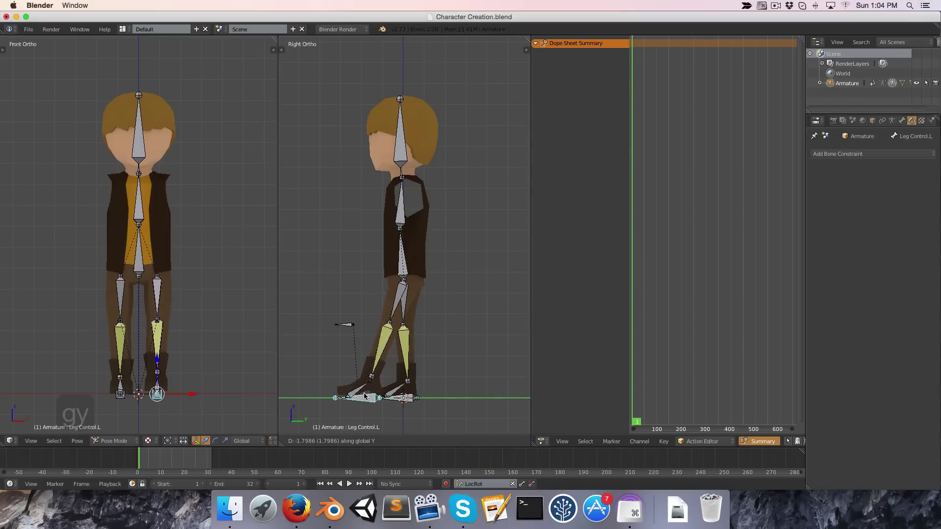
pyautogui.click(334, 401)
pyautogui.press('r')
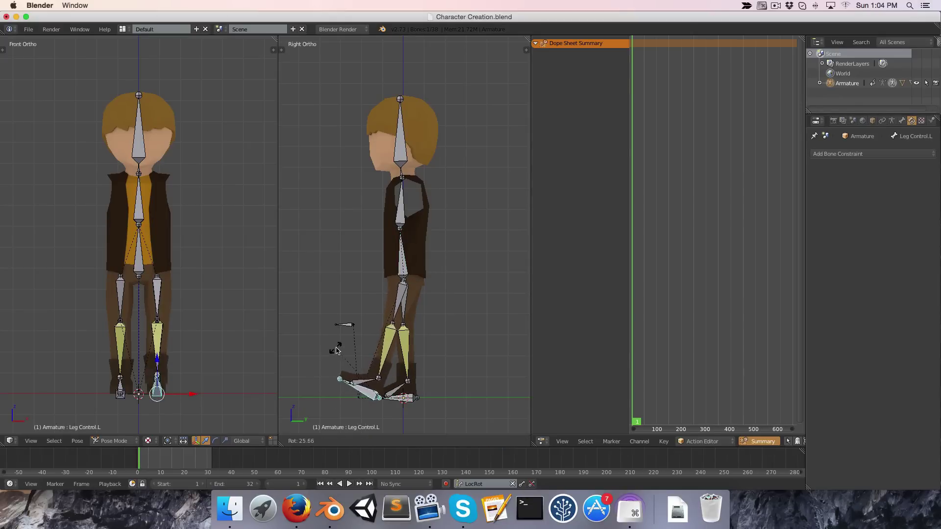
pyautogui.click(338, 351)
# Move the right leg control bone backward along Y behind the body and rotate it about -60°.
pyautogui.rightClick(406, 400)
pyautogui.press('g')
pyautogui.press('y')
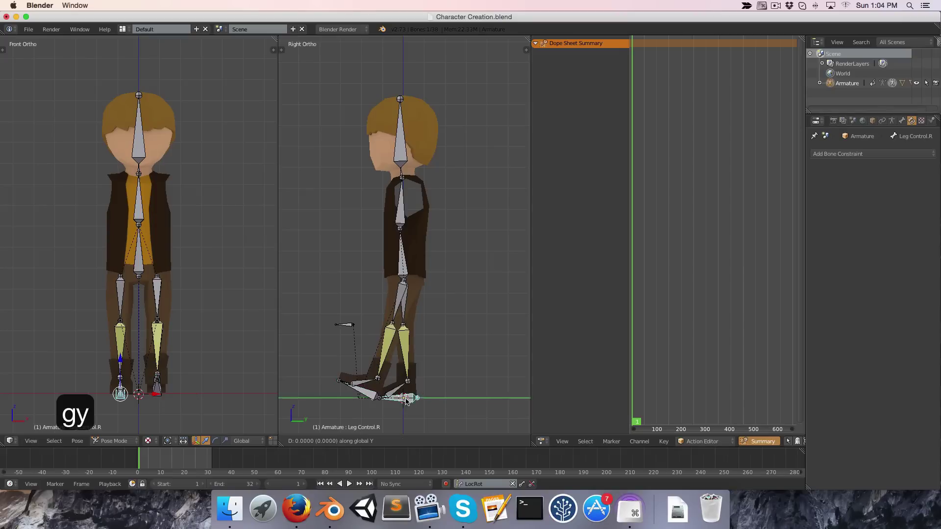
pyautogui.click(468, 401)
pyautogui.press('r')
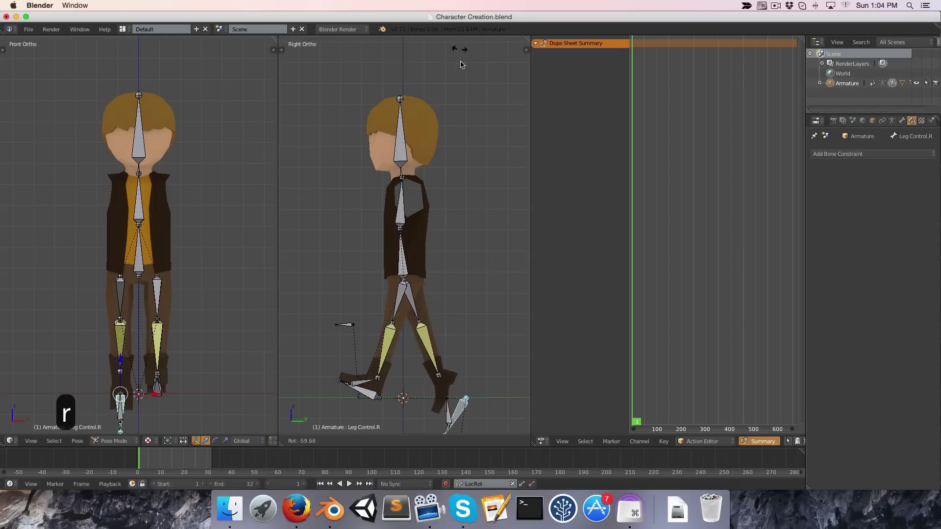
pyautogui.click(460, 64)
# Raise the right leg control behind the body, rotate it about -51° more, and shift it slightly farther back and up.
pyautogui.press('g')
pyautogui.click(451, 234)
pyautogui.press('r')
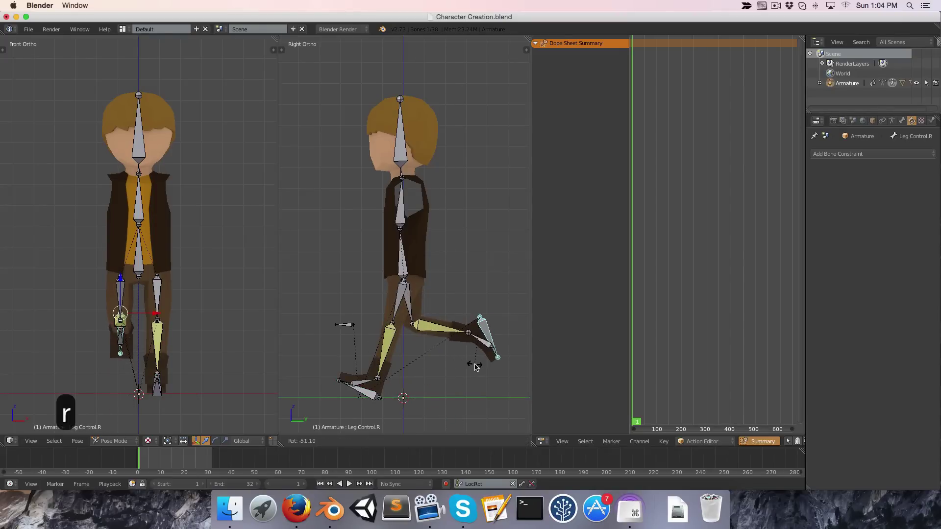
pyautogui.click(479, 365)
pyautogui.press('g')
pyautogui.click(493, 353)
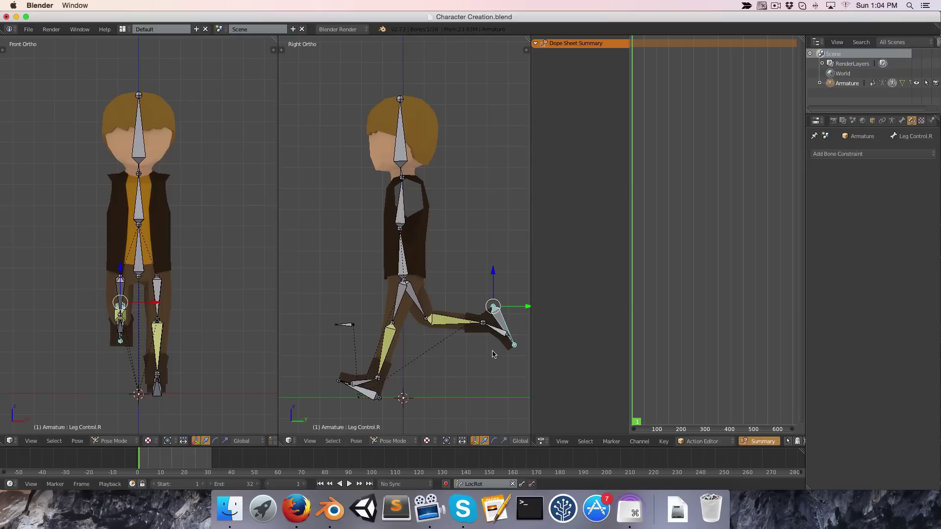
# Lower the torso bone about 0.3 units along Z so the left knee bends.
pyautogui.rightClick(397, 260)
pyautogui.press('g')
pyautogui.press('z')
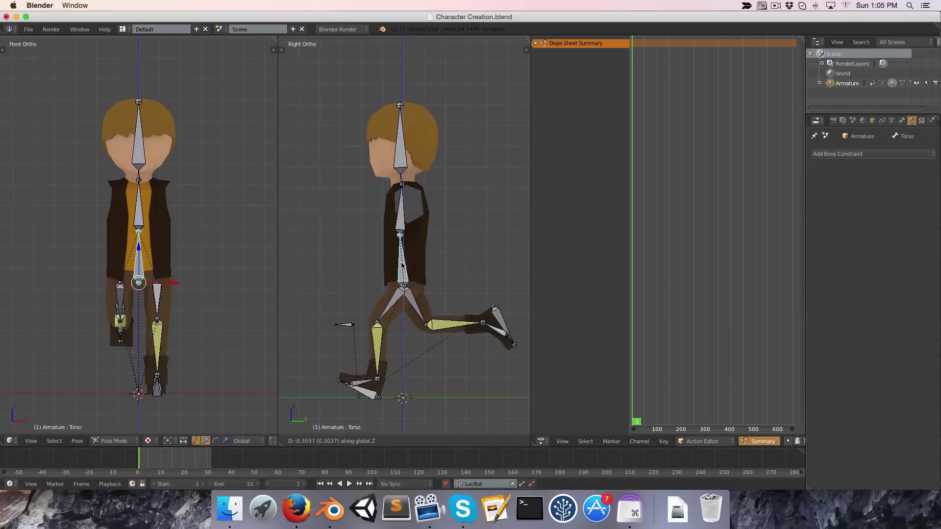
pyautogui.click(401, 264)
pyautogui.scroll(2, 387, 274)
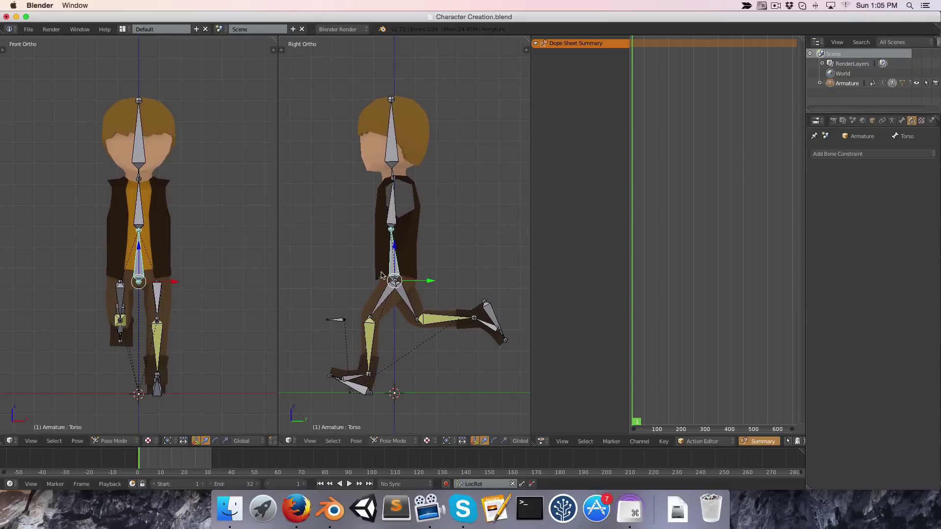
# Lean the torso and chest bones forward about 15° in the side view and fine-tune the chest's rotation alone.
pyautogui.keyDown('shift'); pyautogui.rightClick(389, 223); pyautogui.keyUp('shift')
pyautogui.press('r')
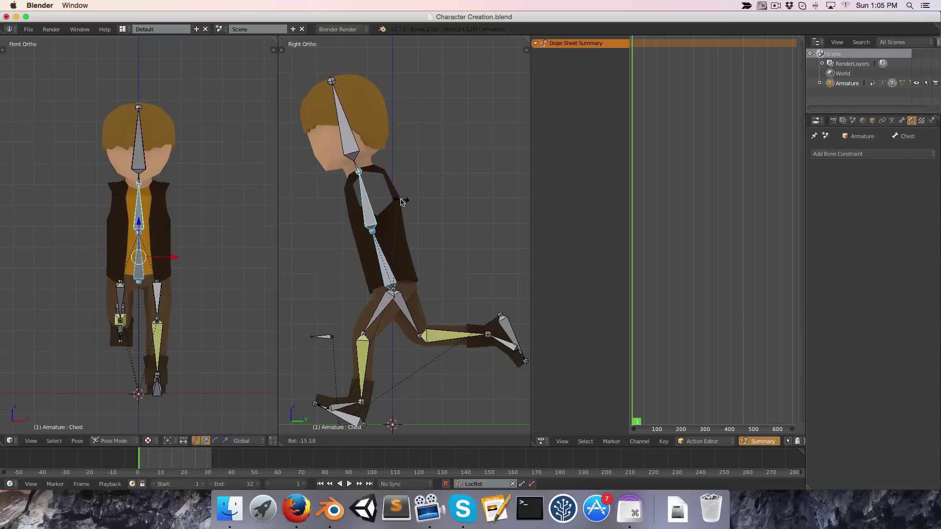
pyautogui.click(401, 201)
pyautogui.rightClick(369, 205)
pyautogui.press('r')
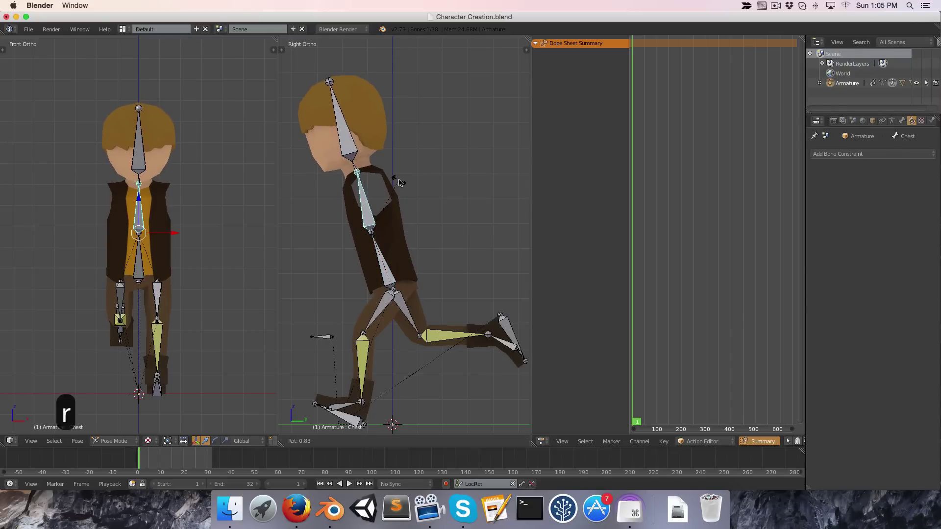
pyautogui.click(401, 183)
# Rotate the head bone about 3° in the side view to lean it less far forward.
pyautogui.rightClick(346, 137)
pyautogui.press('r')
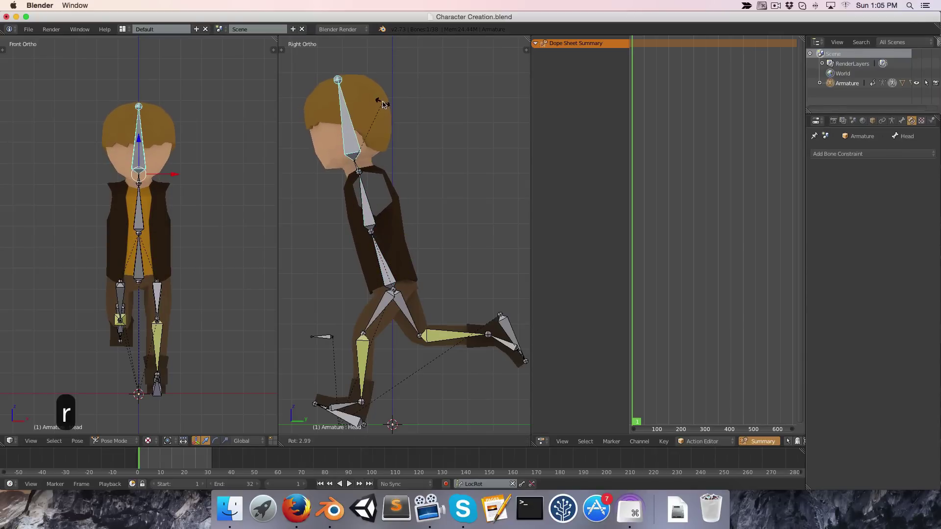
pyautogui.click(385, 104)
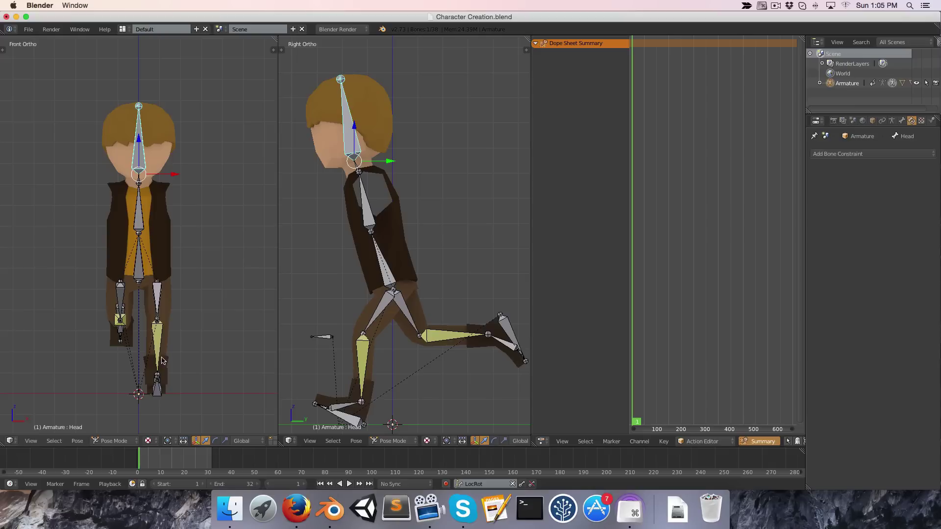
# Rotate the left leg control bone 10° around global Z to turn the foot outward.
pyautogui.scroll(2, 176, 310)
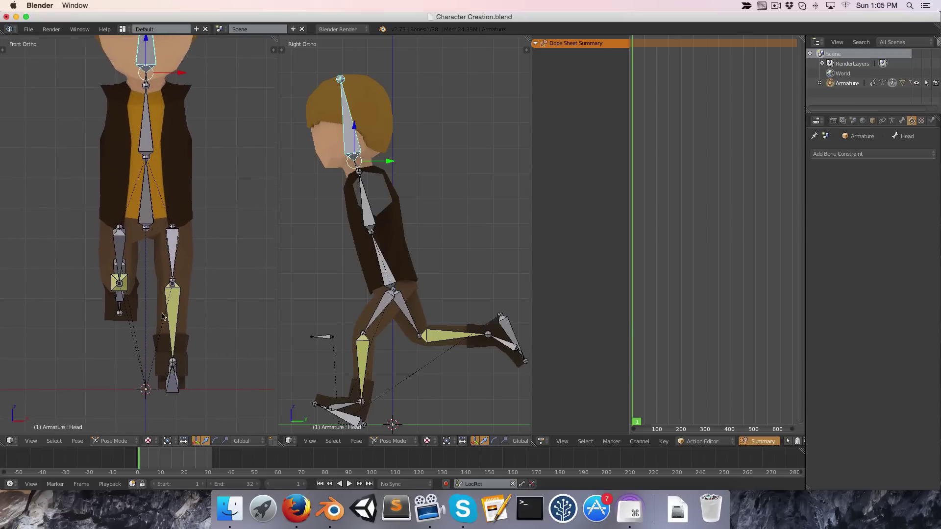
pyautogui.rightClick(172, 379)
pyautogui.press('r')
pyautogui.press('z')
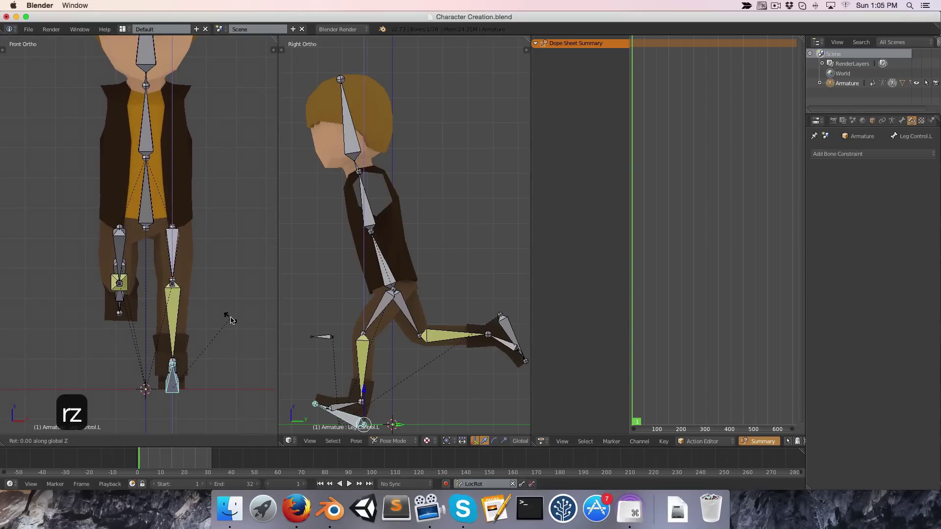
pyautogui.press('1')
pyautogui.press('0')
pyautogui.press('Return')
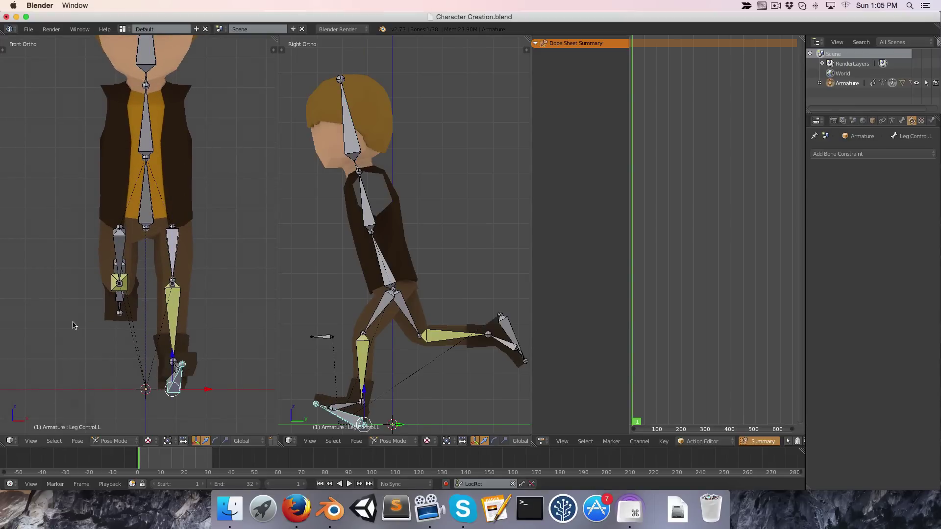
# Rotate the right leg control bone -10° around global Z.
pyautogui.rightClick(118, 308)
pyautogui.press('r')
pyautogui.press('z')
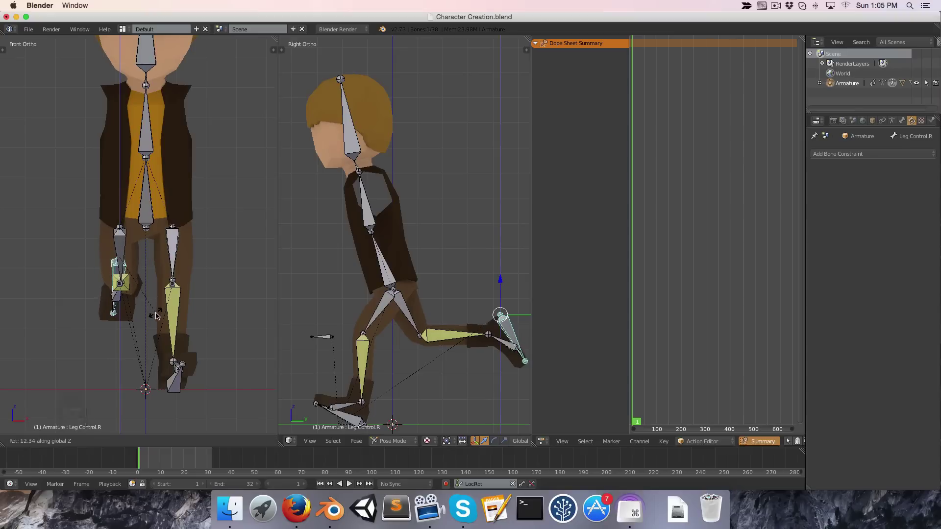
pyautogui.write('-10')
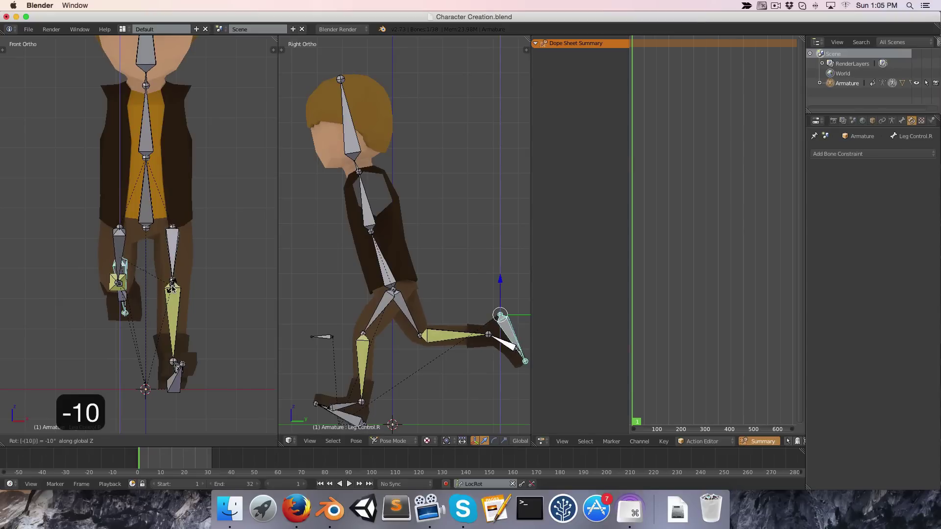
pyautogui.press('Return')
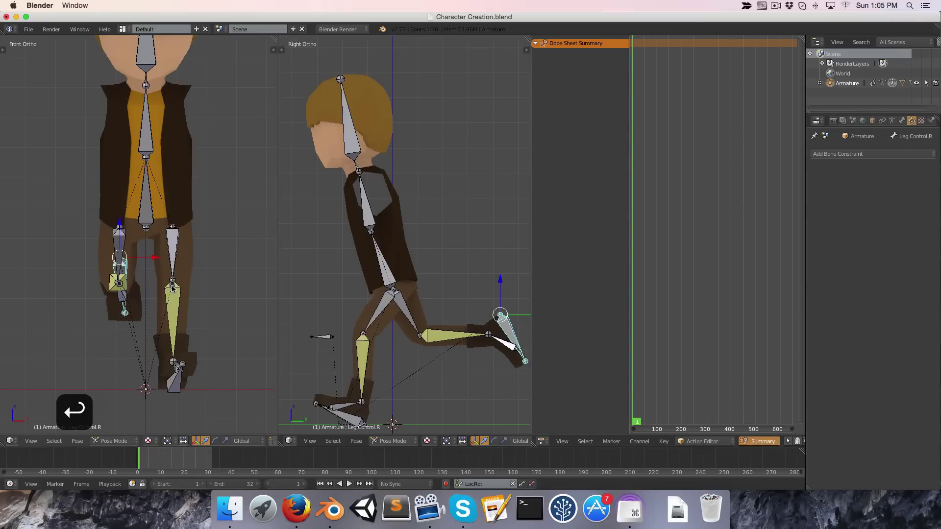
# Move both leg control bones slightly inward along X, the right one by about 0.06 units.
pyautogui.rightClick(175, 362)
pyautogui.press('g')
pyautogui.press('x')
pyautogui.click(169, 372)
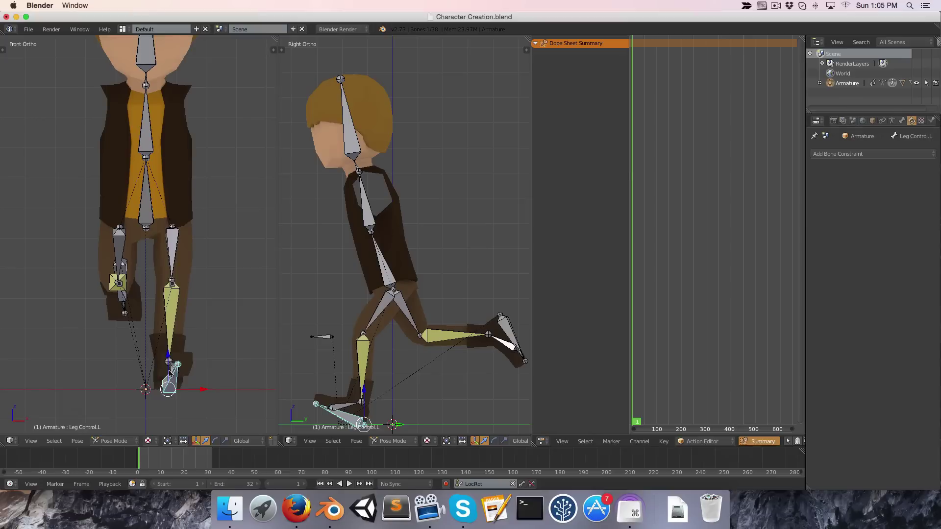
pyautogui.rightClick(127, 308)
pyautogui.press('g')
pyautogui.press('x')
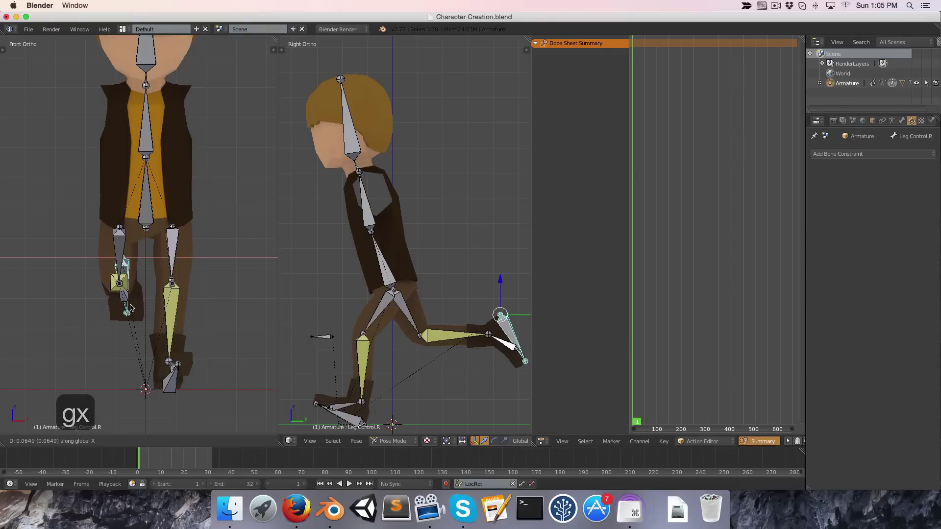
pyautogui.click(131, 307)
# Shift the torso bone about 0.1 units along X toward the supporting left leg.
pyautogui.rightClick(152, 215)
pyautogui.press('g')
pyautogui.press('x')
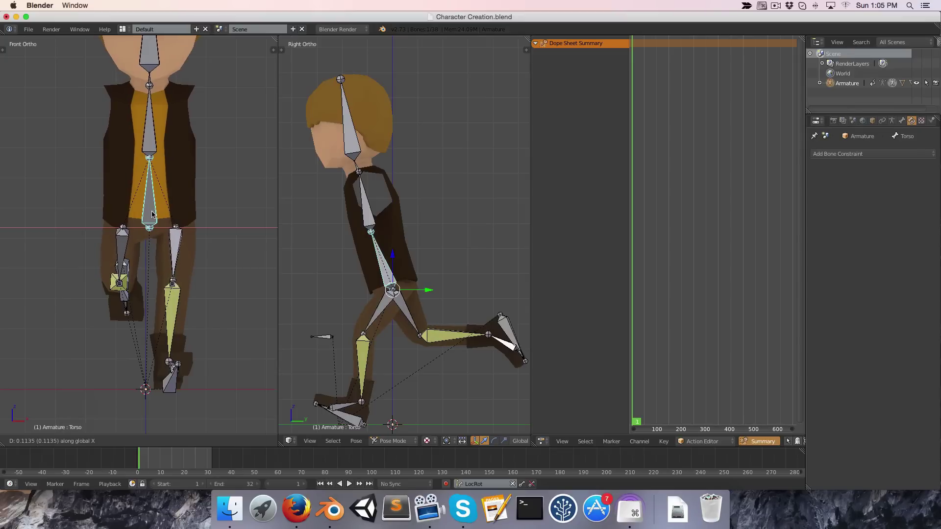
pyautogui.click(153, 215)
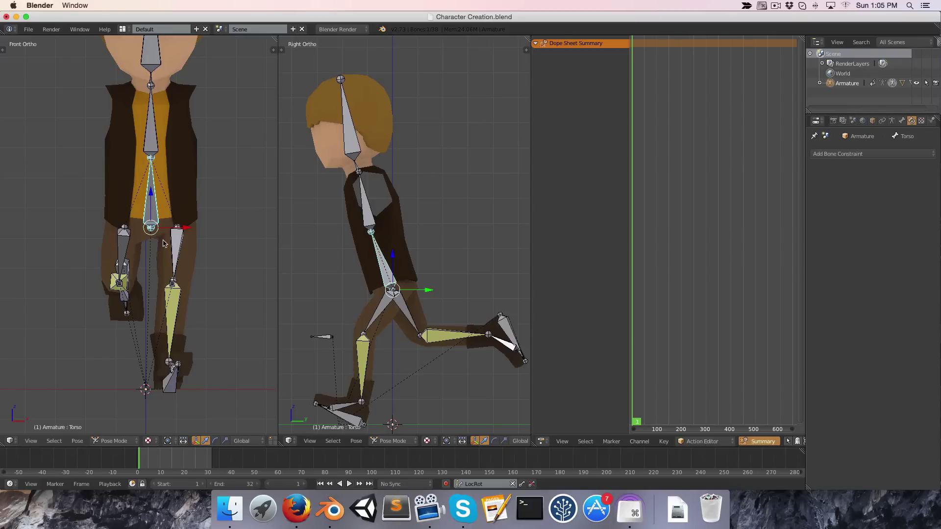
# Rotate the torso bone about -29° around global Z to twist the hips, and return to the front view.
pyautogui.moveTo(128, 238); pyautogui.dragTo(167, 270, button='middle')
pyautogui.scroll(1, 181, 235)
pyautogui.press('r')
pyautogui.press('z')
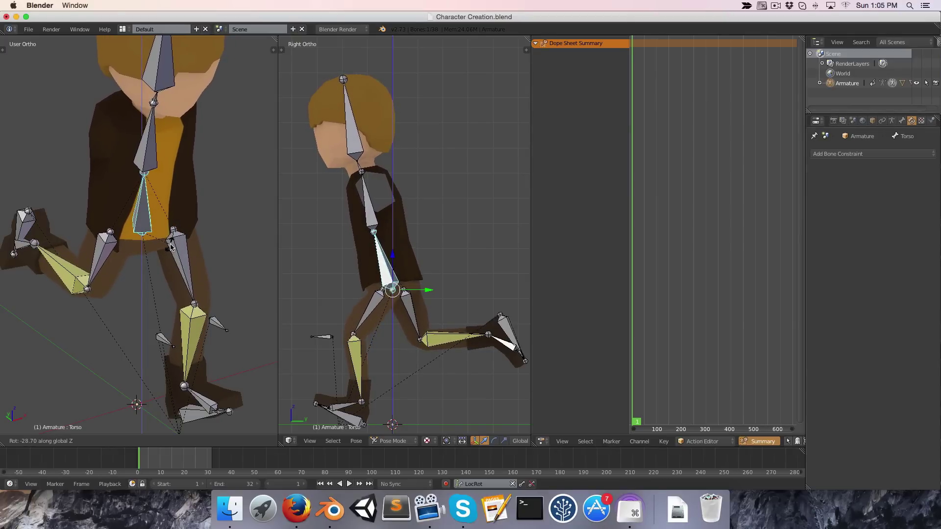
pyautogui.click(177, 247)
pyautogui.press('KP_1')
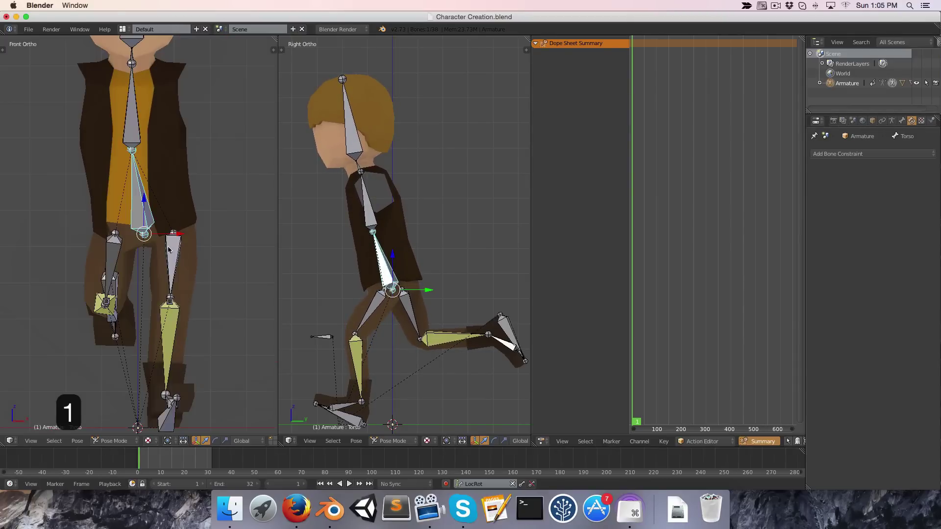
# Rotate the torso bone back about 14° around global Z and tilt it about 3° in the front view.
pyautogui.press('r')
pyautogui.press('z')
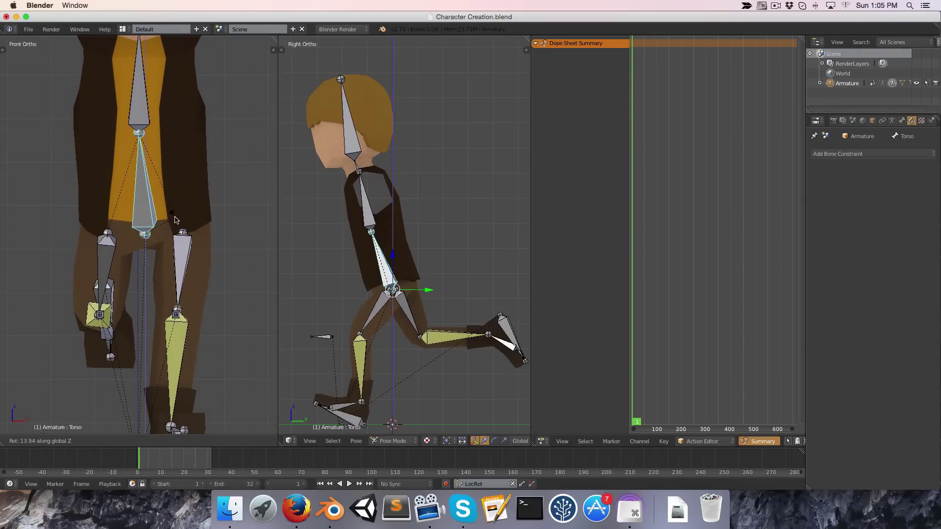
pyautogui.click(177, 220)
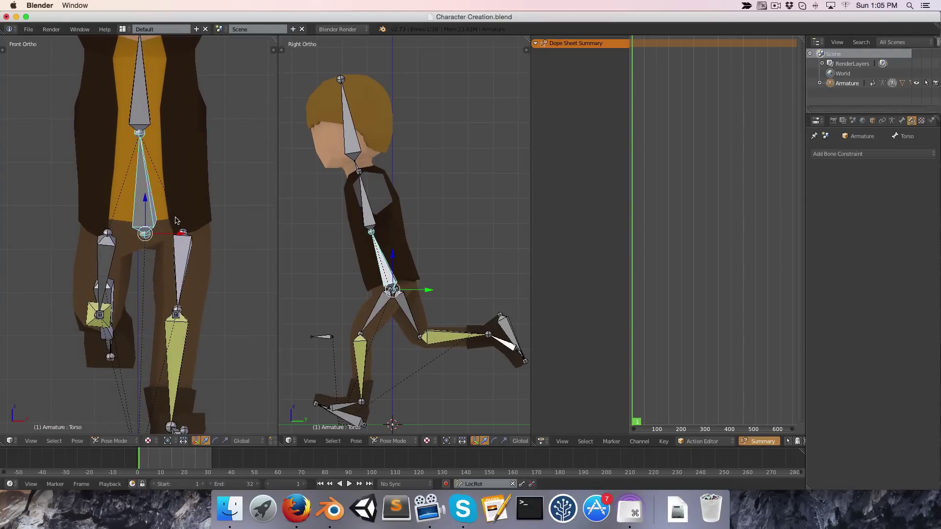
pyautogui.scroll(-2, 178, 206)
pyautogui.press('r')
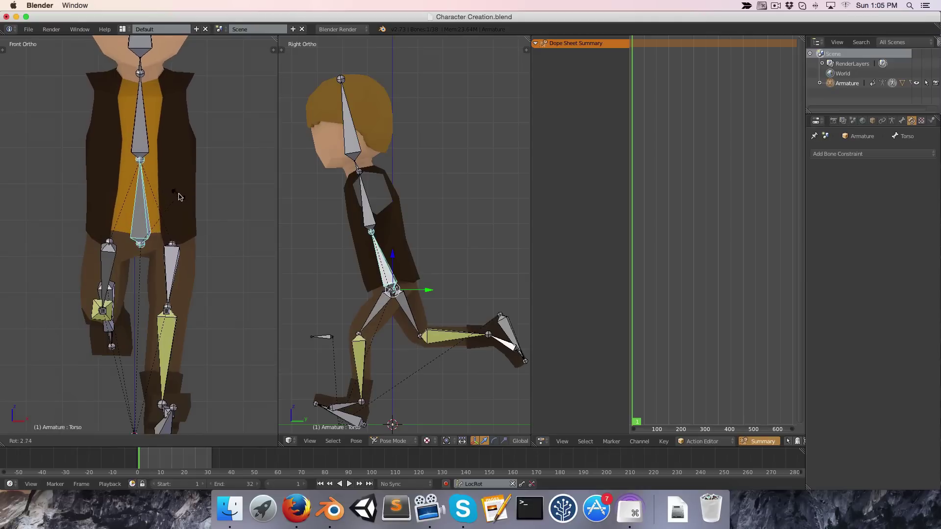
pyautogui.click(179, 196)
# Tilt the chest bone about 6° in the front view and counter-rotate the head bone to keep the head upright.
pyautogui.rightClick(145, 137)
pyautogui.scroll(-3, 146, 137)
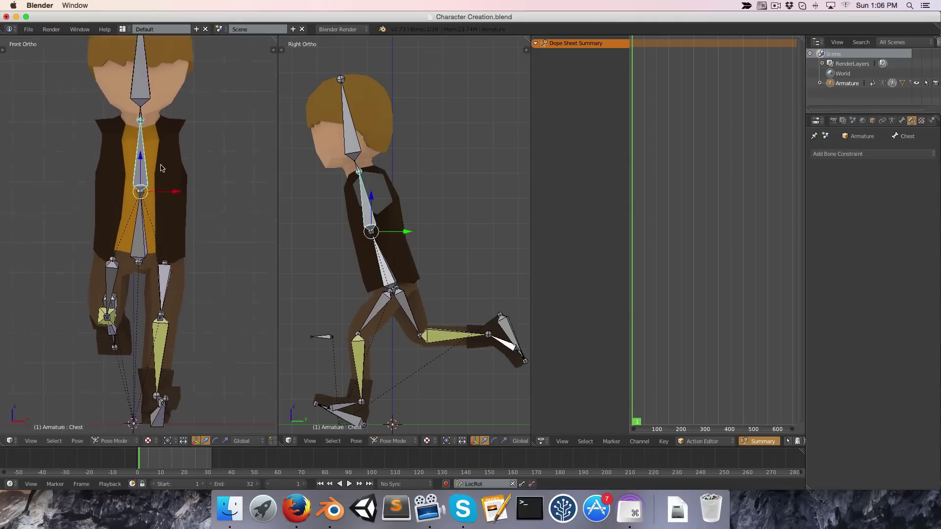
pyautogui.press('r')
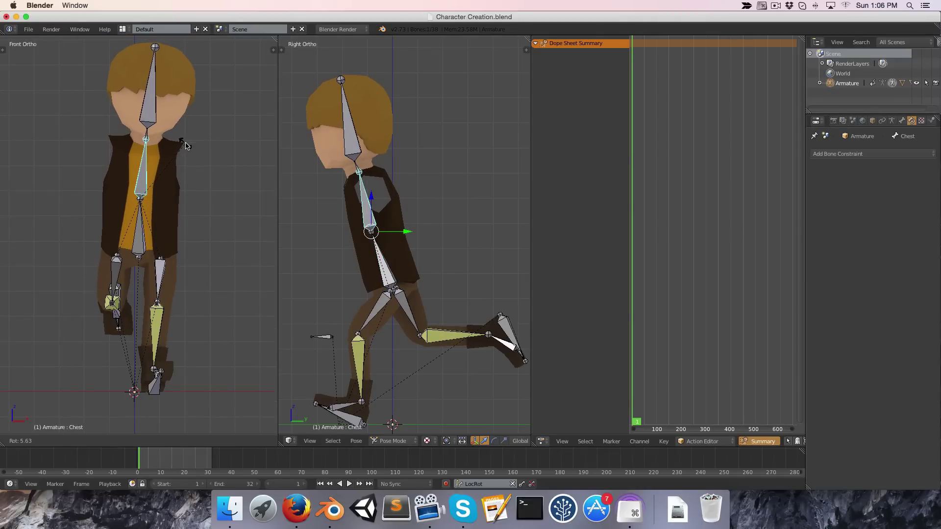
pyautogui.click(185, 146)
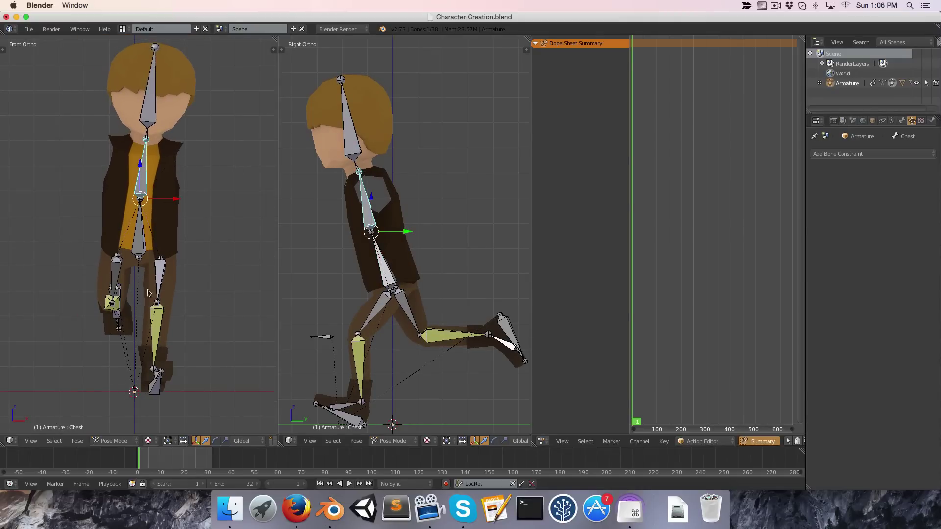
pyautogui.rightClick(153, 113)
pyautogui.press('r')
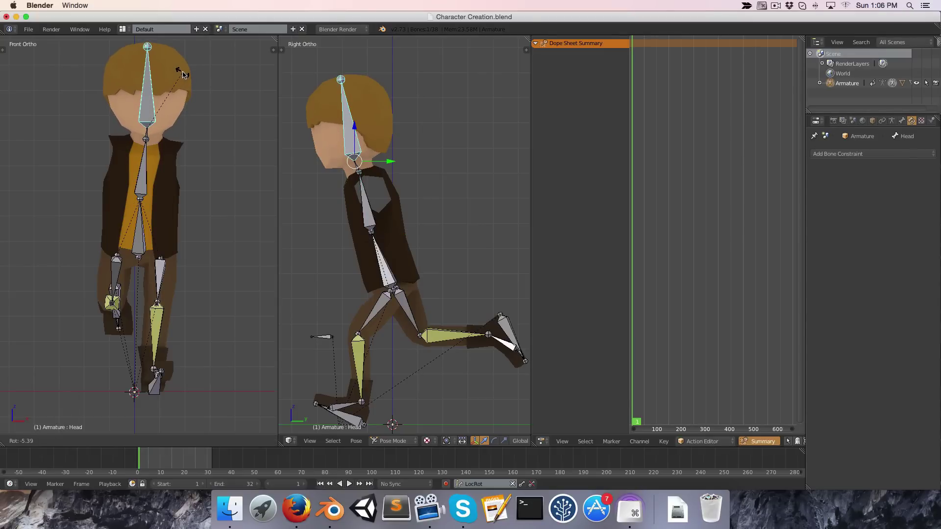
pyautogui.click(181, 77)
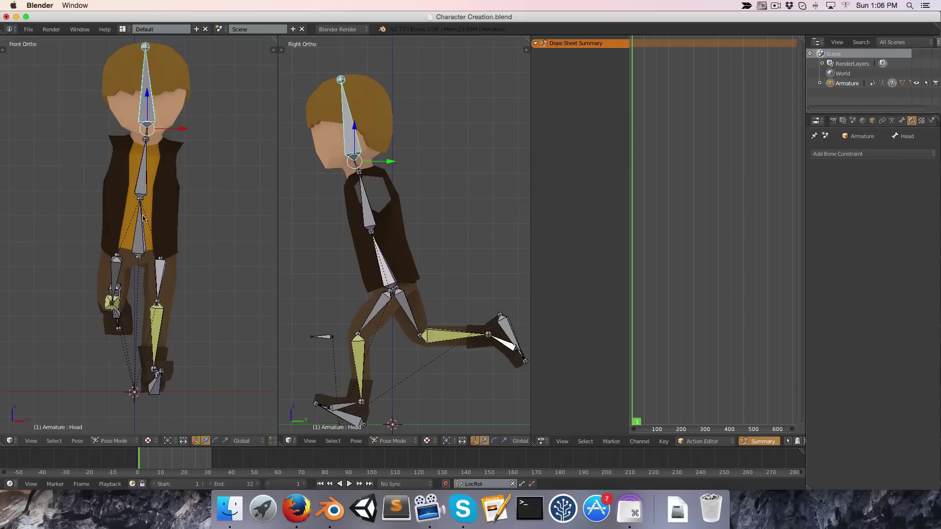
# Select all bones and insert LocRot keyframes for the pose at frame 1.
pyautogui.press('a')
pyautogui.press('a')
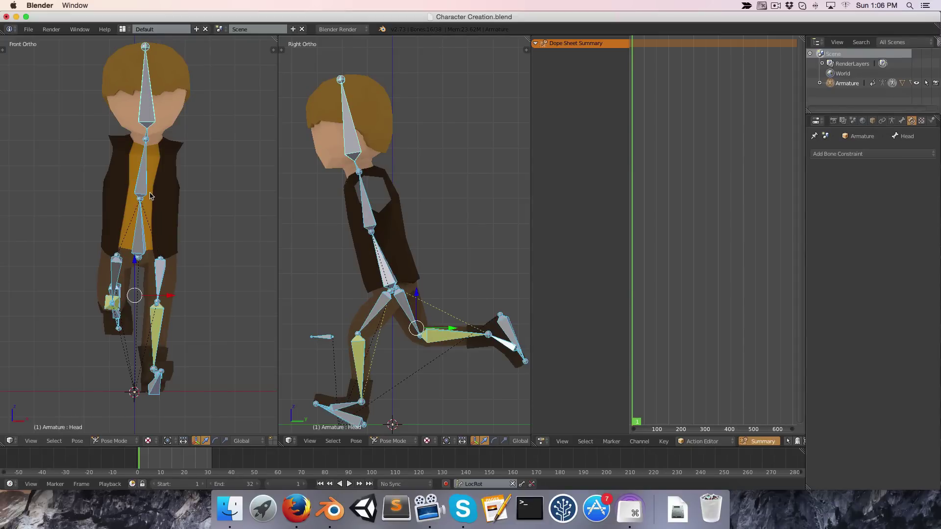
pyautogui.press('i')
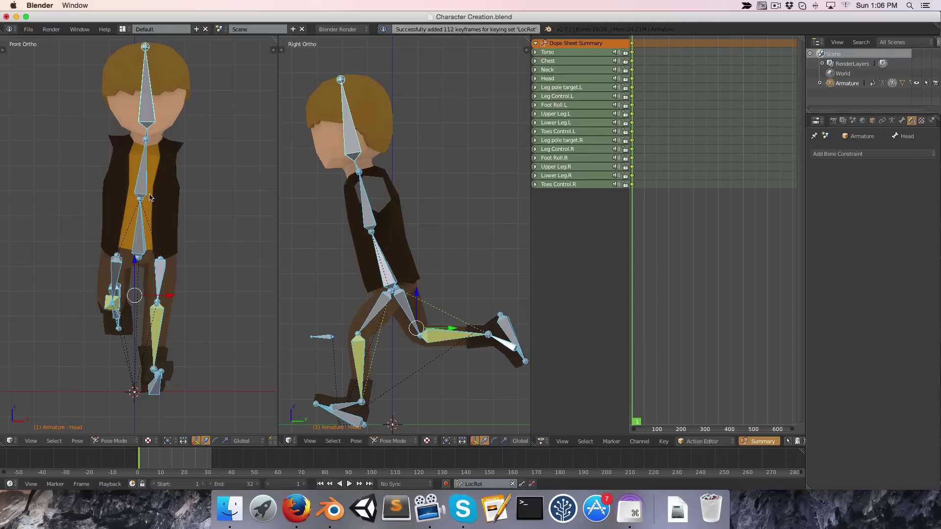
# Go to frame 9 and paste a mirrored copy of the frame 1 pose onto all bones.
pyautogui.moveTo(652, 187); pyautogui.dragTo(750, 182, button='middle')
pyautogui.scroll(20, 664, 181)
pyautogui.moveTo(688, 183); pyautogui.dragTo(768, 188, button='middle')
pyautogui.moveTo(642, 188); pyautogui.dragTo(768, 189, button='middle')
pyautogui.scroll(12, 703, 186)
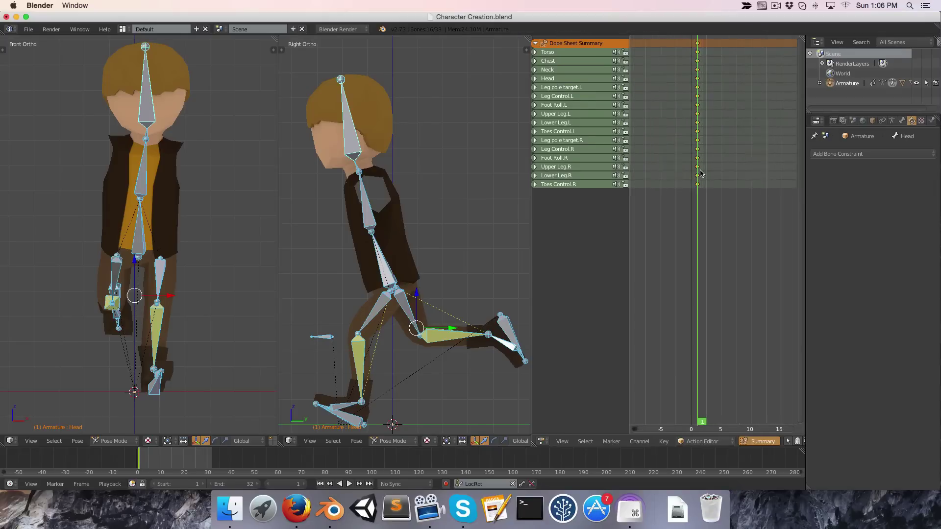
pyautogui.moveTo(700, 177); pyautogui.dragTo(657, 171, button='middle')
pyautogui.scroll(1, 691, 184)
pyautogui.moveTo(683, 185); pyautogui.dragTo(693, 186)
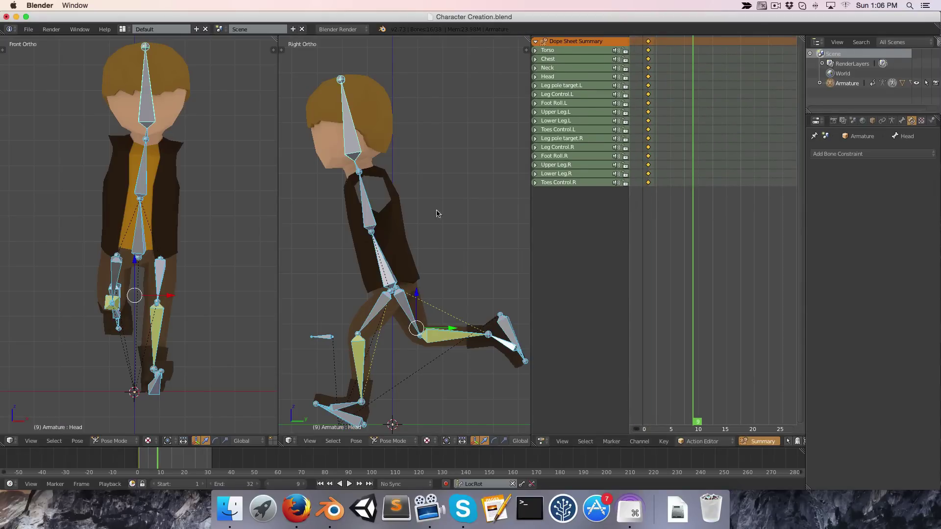
pyautogui.hotkey('ctrl', 'c')
pyautogui.hotkey('ctrl', 'shift', 'v')
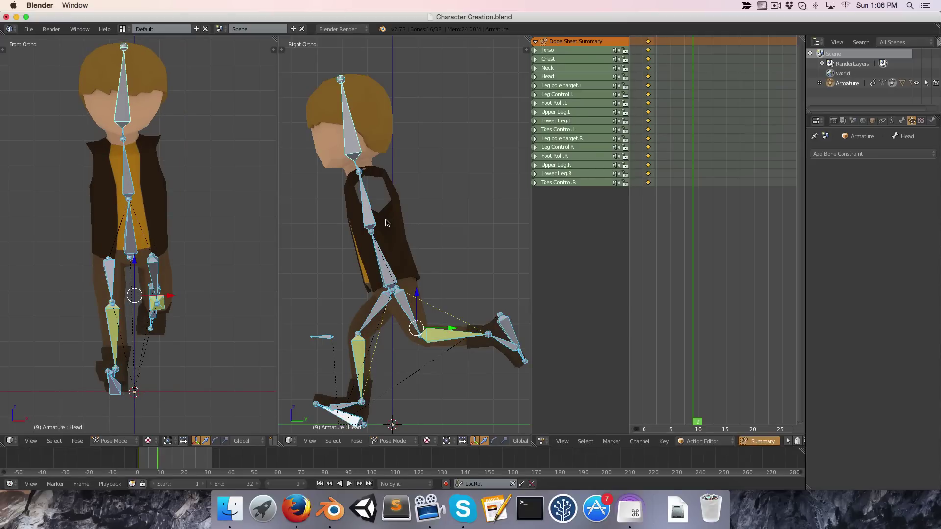
# Keyframe the mirrored pose on all bones at frame 9 and set the selected keyframes' interpolation to Constant.
pyautogui.press('i')
pyautogui.moveTo(693, 204)
pyautogui.mouseDown()
pyautogui.moveTo(635, 203)
pyautogui.moveTo(699, 203)
pyautogui.moveTo(641, 204)
pyautogui.moveTo(694, 217)
pyautogui.mouseUp()
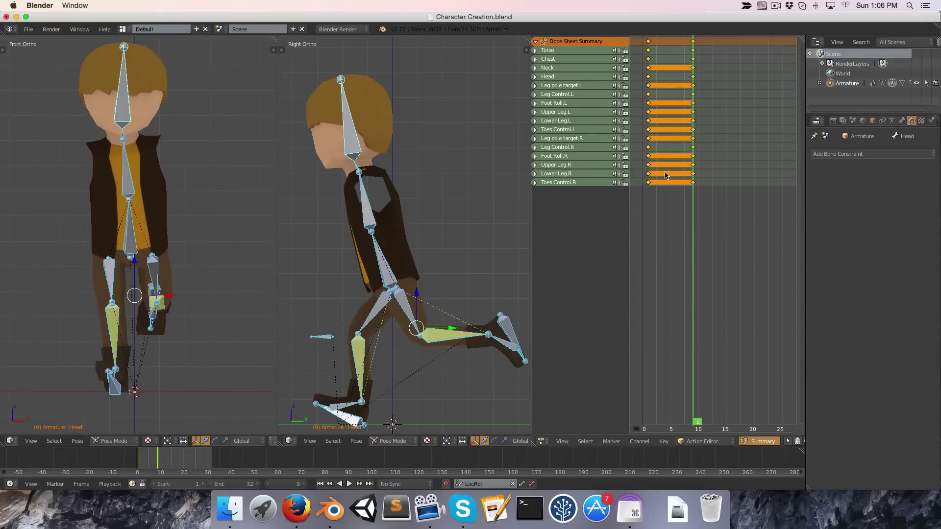
pyautogui.press('t')
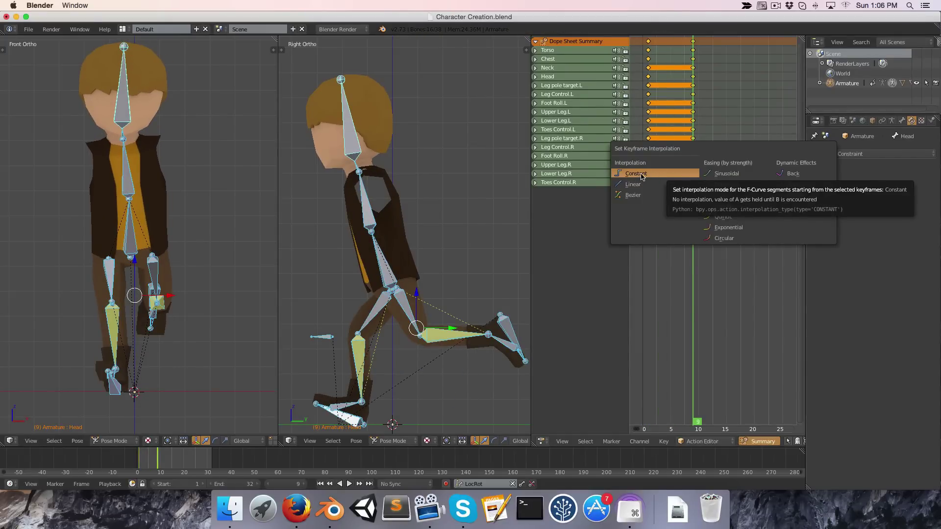
pyautogui.click(641, 175)
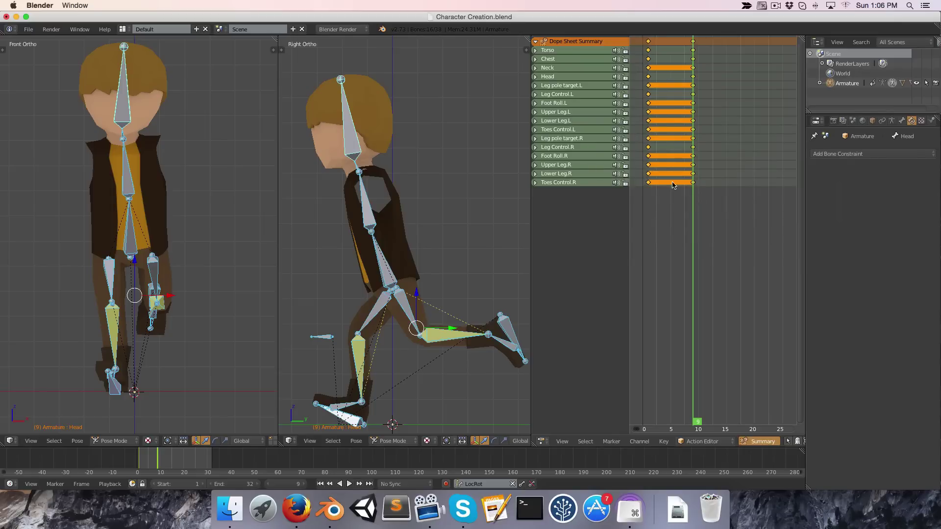
pyautogui.press('t')
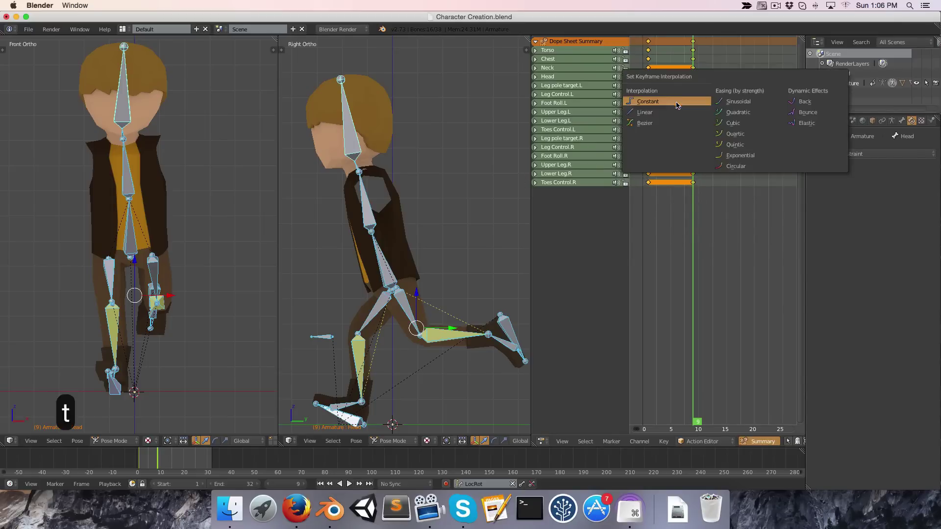
pyautogui.press('t')
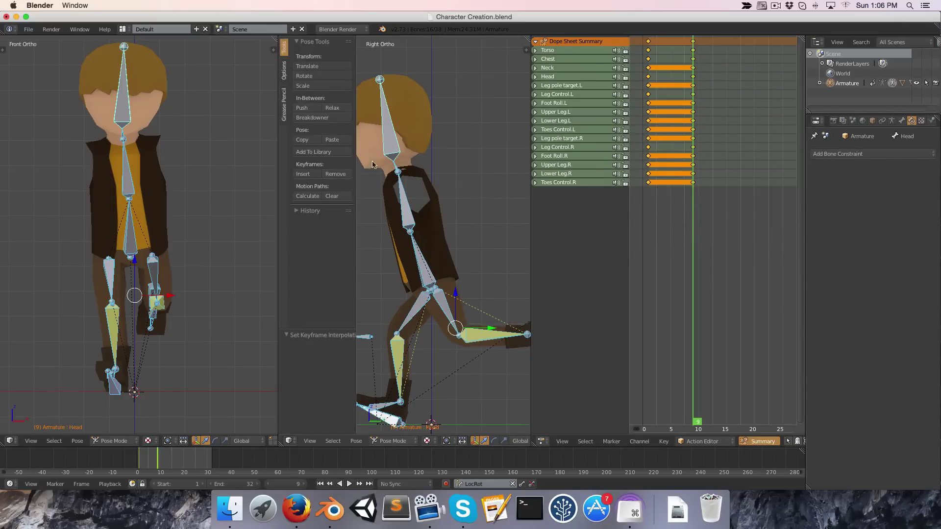
pyautogui.press('t')
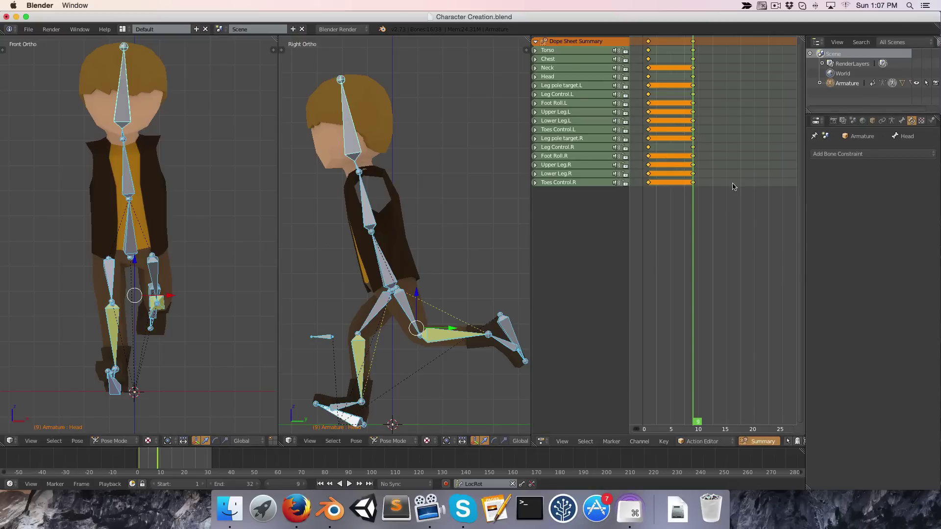
# Go to frame 5, clear Leg Control.L's rotation and move it back about 4.2 units along global Y.
pyautogui.moveTo(674, 182); pyautogui.dragTo(673, 184)
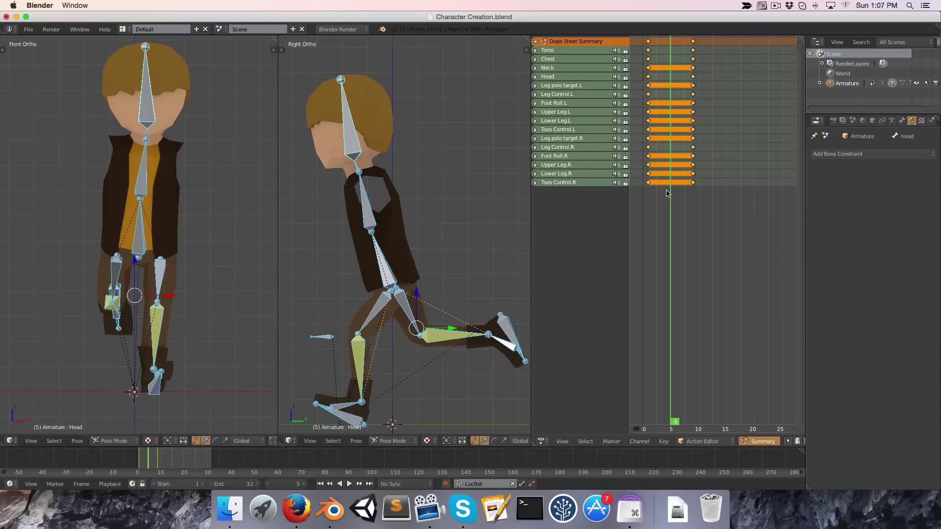
pyautogui.rightClick(348, 419)
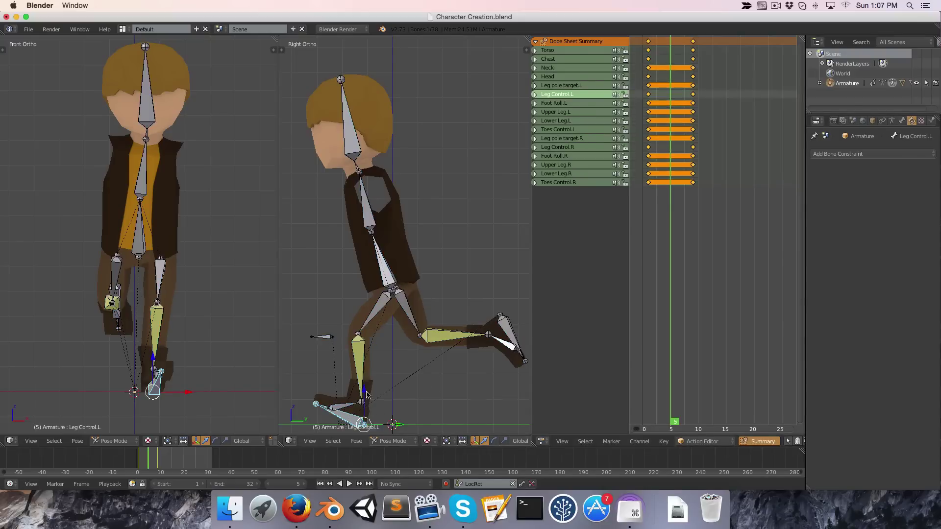
pyautogui.keyDown('shift'); pyautogui.moveTo(365, 391); pyautogui.dragTo(366, 349, button='middle'); pyautogui.keyUp('shift')
pyautogui.hotkey('alt', 'r')
pyautogui.press('g')
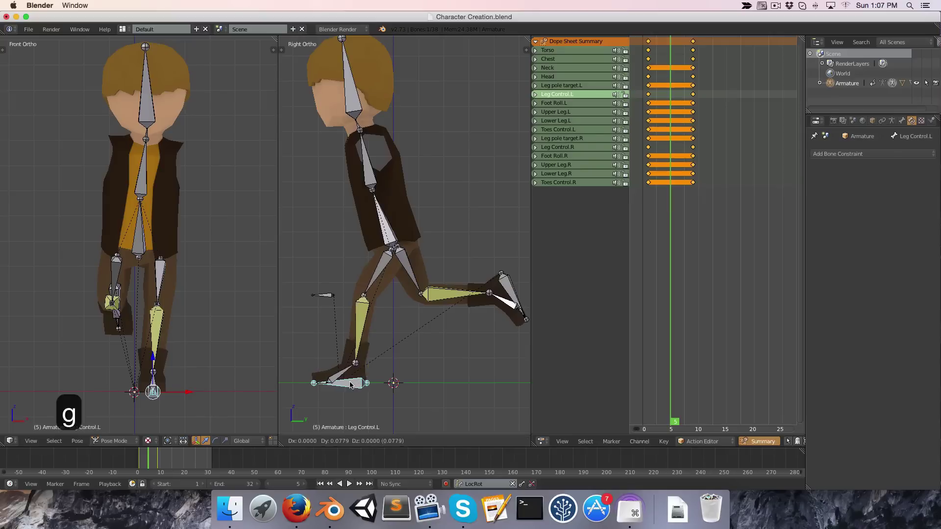
pyautogui.press('y')
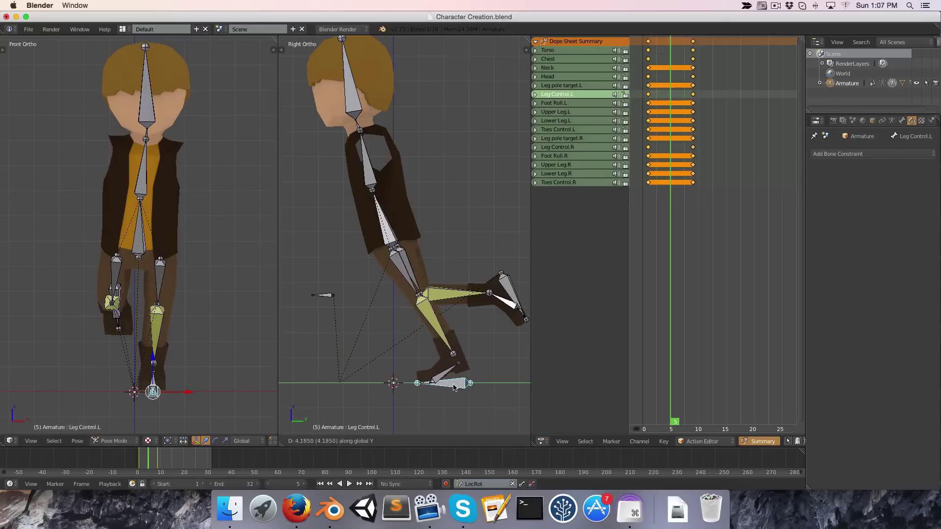
pyautogui.click(443, 384)
# Rotate the Foot Roll.L bone about -37° in the side view to lift the heel.
pyautogui.rightClick(449, 374)
pyautogui.press('r')
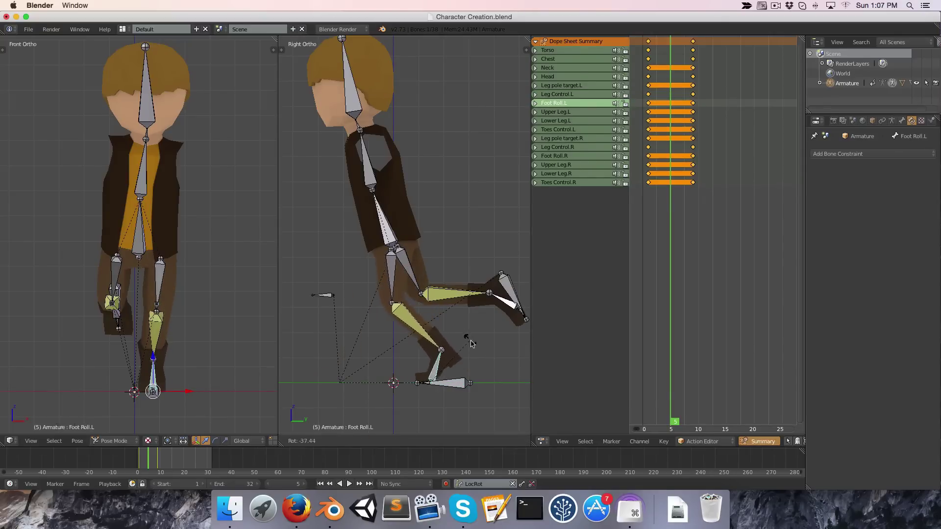
pyautogui.click(471, 341)
# Clear the rotation of Leg Control.L and rotate it 10° around global Z so the foot points outward.
pyautogui.scroll(3, 155, 395)
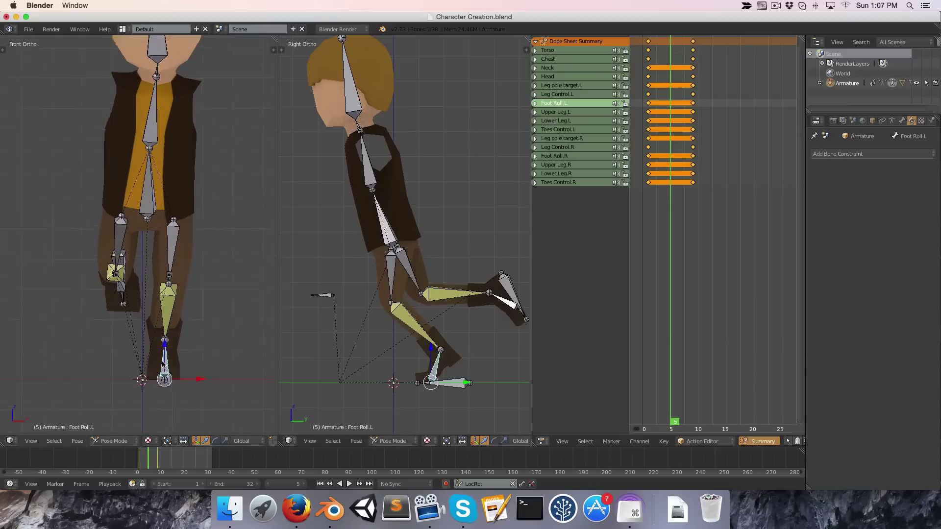
pyautogui.rightClick(162, 398)
pyautogui.hotkey('alt', 'r')
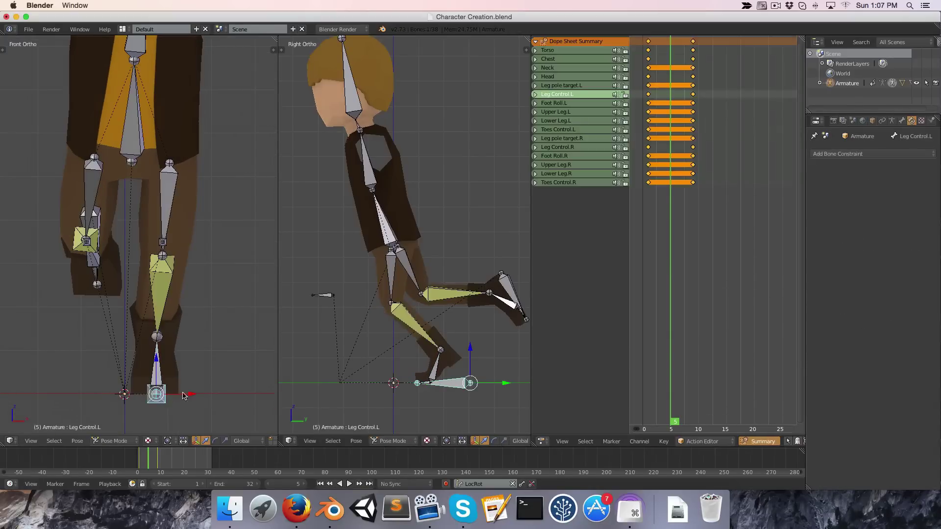
pyautogui.press('r')
pyautogui.press('z')
pyautogui.press('1')
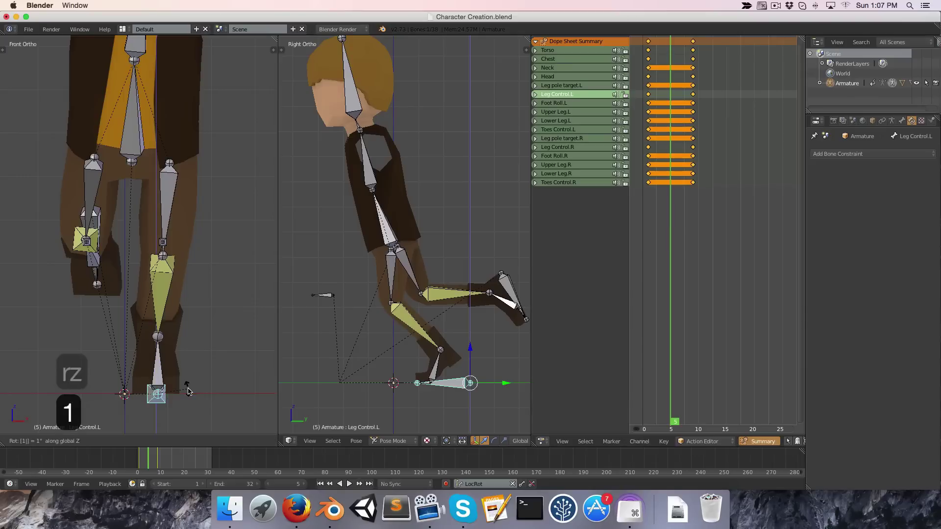
pyautogui.press('0')
pyautogui.press('Return')
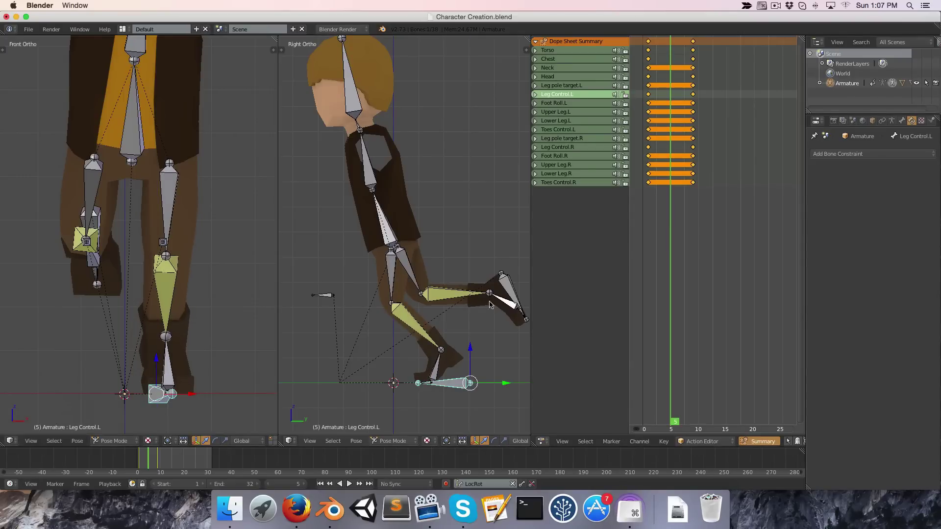
# Bring Leg Control.R forward beneath the hips, lower it close to the ground and tilt the foot toe-down in the side view.
pyautogui.rightClick(506, 287)
pyautogui.press('g')
pyautogui.click(362, 313)
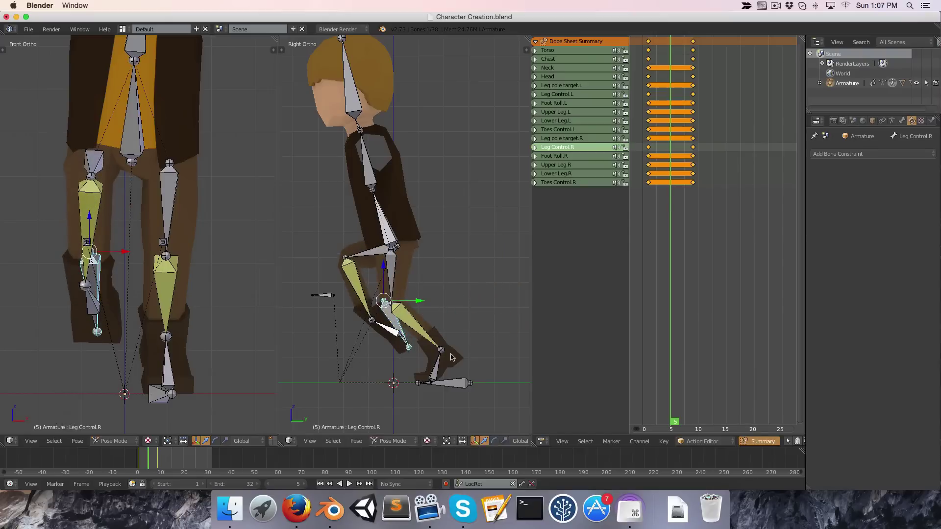
pyautogui.press('r')
pyautogui.click(357, 352)
pyautogui.press('g')
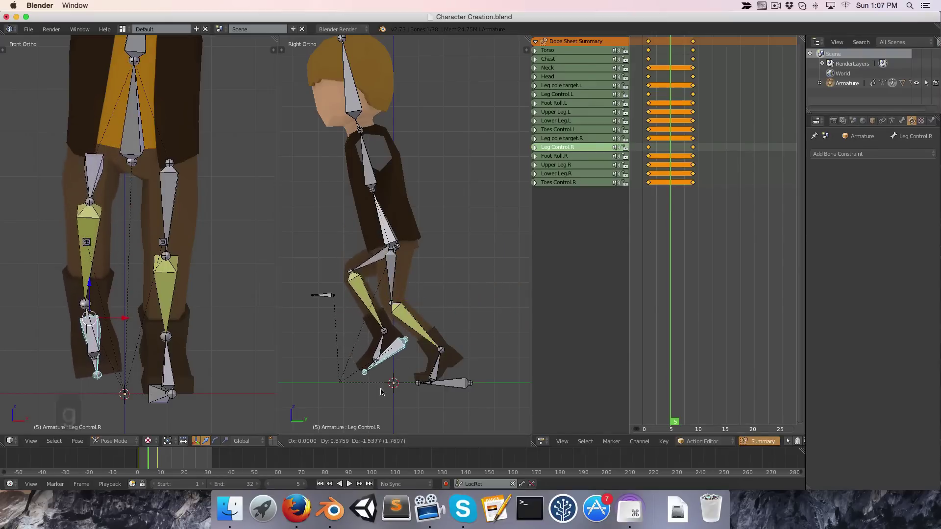
pyautogui.click(384, 393)
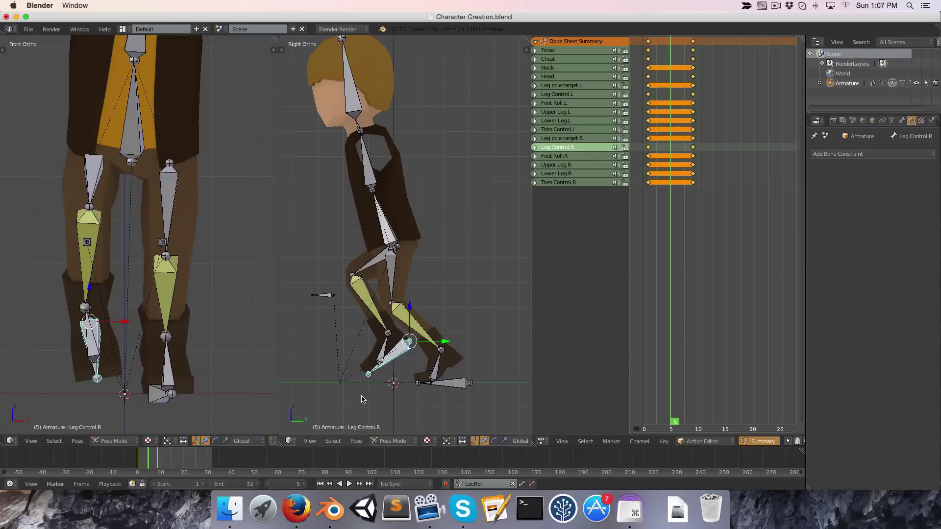
pyautogui.press('r')
pyautogui.click(359, 395)
# Raise the torso bone slightly along global Z.
pyautogui.rightClick(381, 233)
pyautogui.press('g')
pyautogui.press('z')
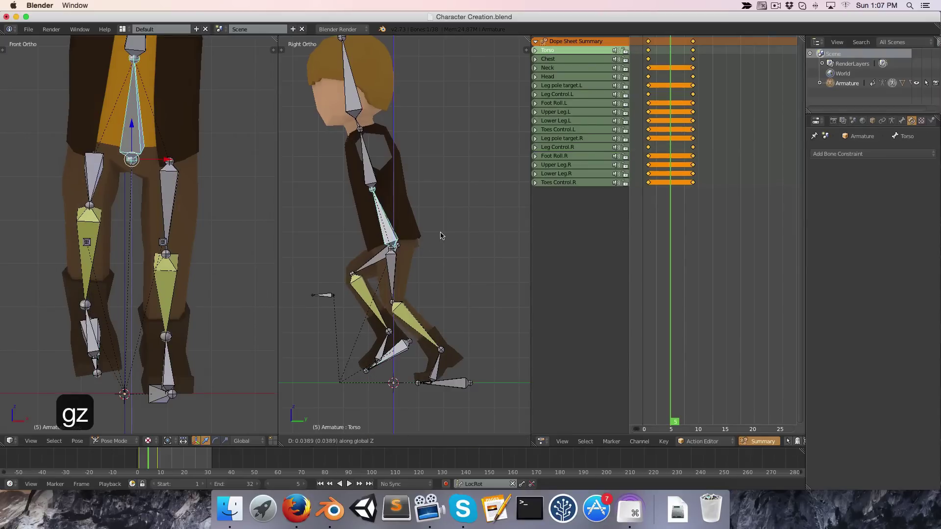
pyautogui.click(437, 232)
pyautogui.scroll(-1, 235, 217)
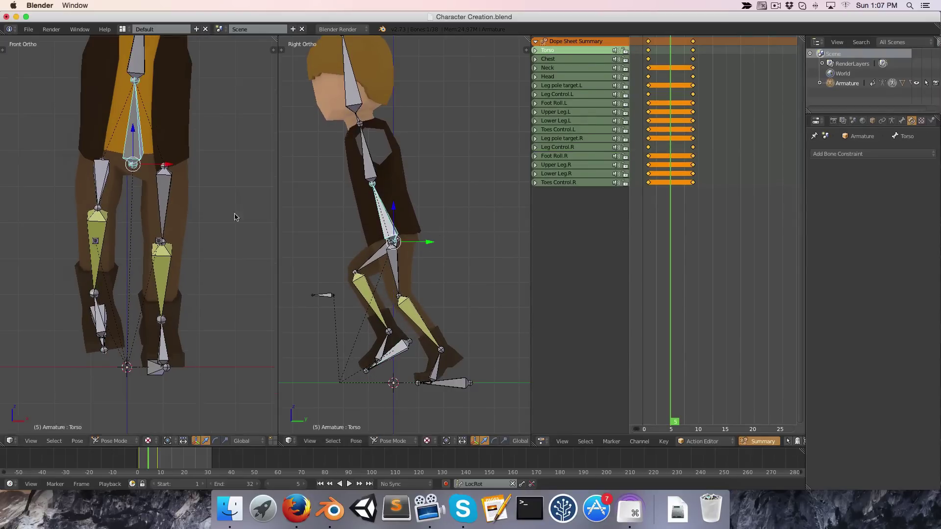
pyautogui.rightClick(112, 336)
pyautogui.press('r')
pyautogui.press('z')
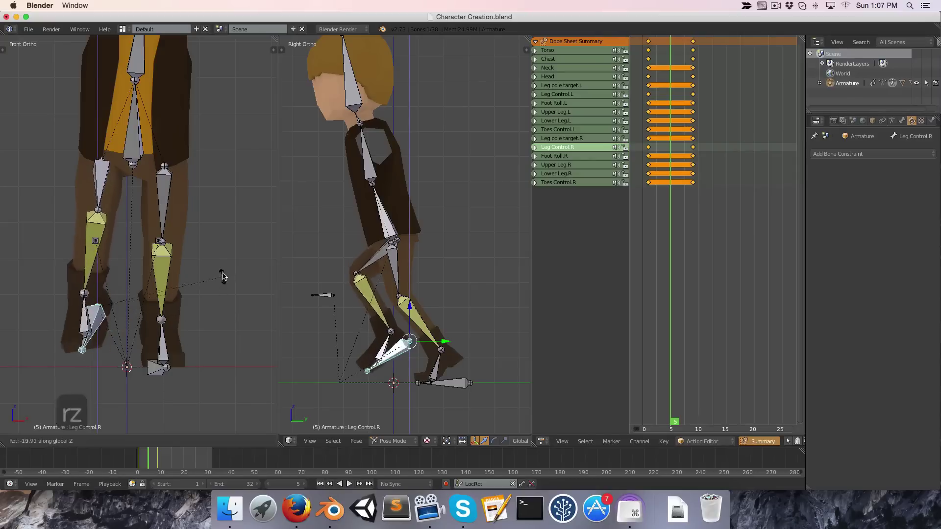
pyautogui.rightClick(220, 273)
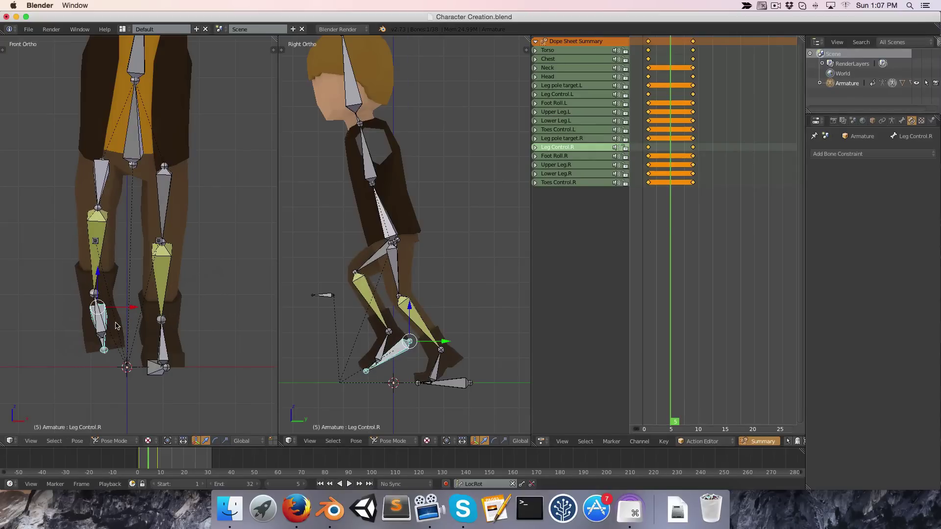
# Clear Leg Control.R's rotation, then rotate it -10° around global Z and about -34° in the side view.
pyautogui.hotkey('alt', 'r')
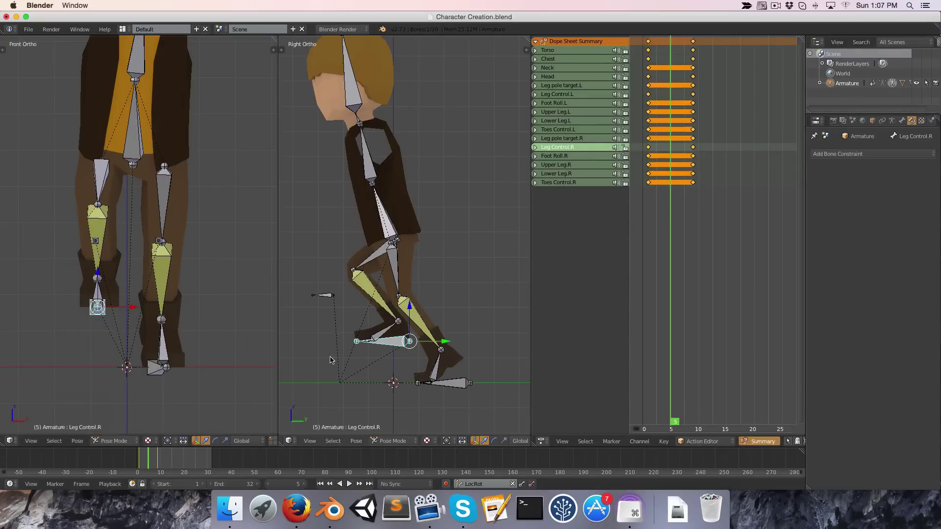
pyautogui.press('r')
pyautogui.press('z')
pyautogui.press('-')
pyautogui.press('1')
pyautogui.press('0')
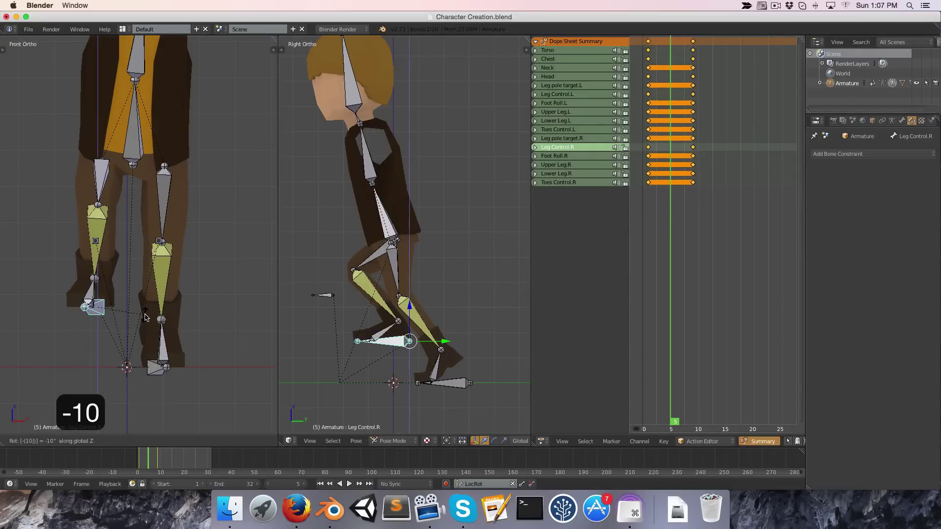
pyautogui.press('Return')
pyautogui.press('r')
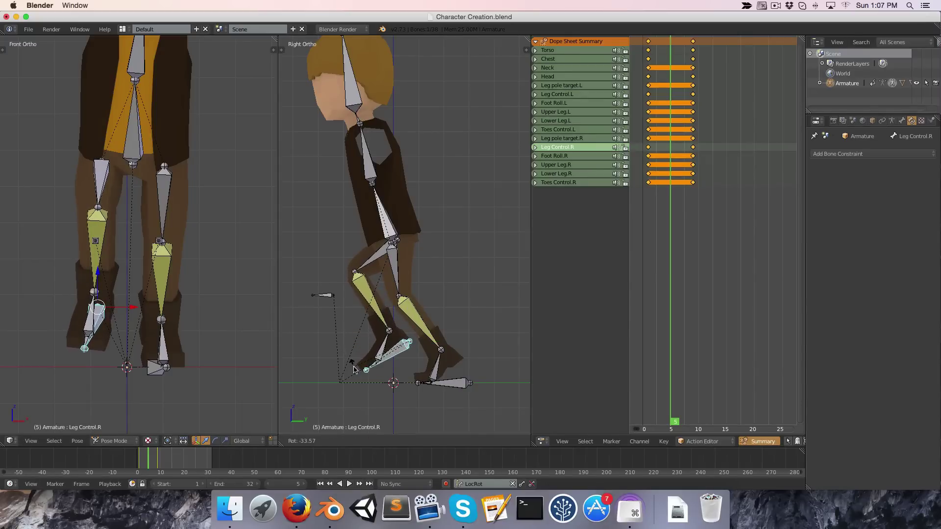
pyautogui.click(354, 369)
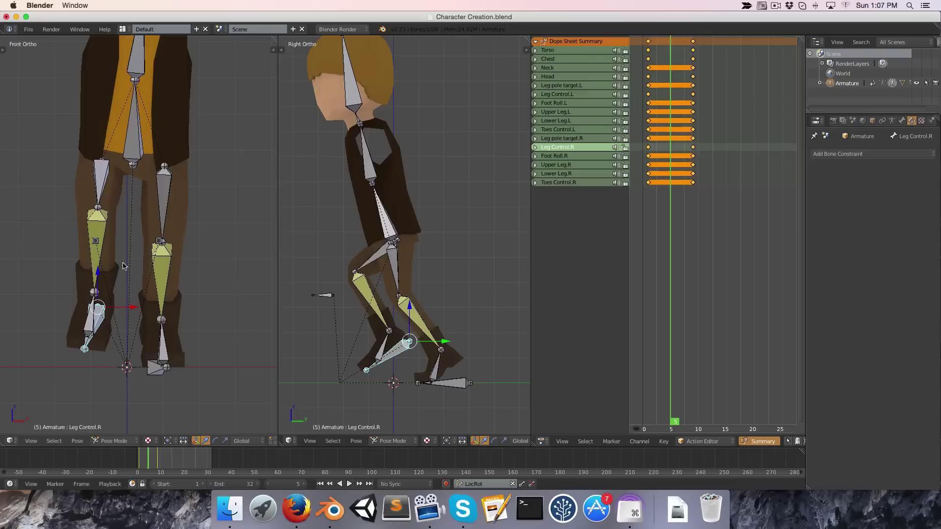
# Shift the torso bone about 0.08 units along global X toward the supporting left leg.
pyautogui.scroll(-2, 123, 266)
pyautogui.rightClick(131, 175)
pyautogui.press('g')
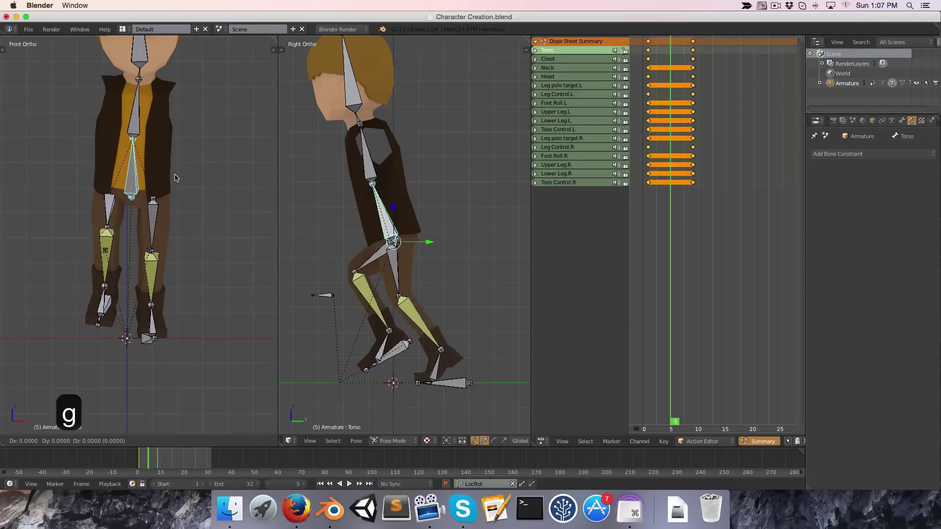
pyautogui.press('x')
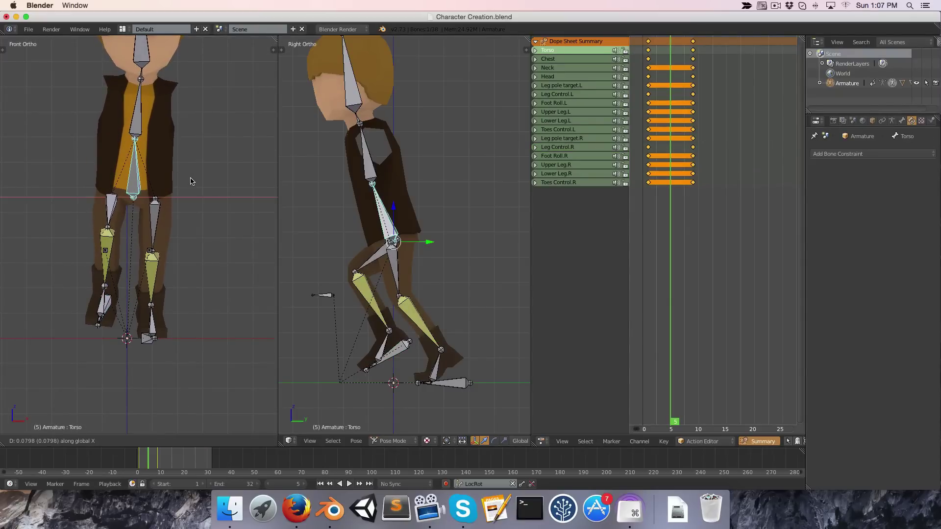
pyautogui.click(191, 182)
# Rotate the torso bone about 7.5° around global Z and return to the front view.
pyautogui.keyDown('shift'); pyautogui.moveTo(163, 187); pyautogui.dragTo(120, 245, button='middle'); pyautogui.keyUp('shift')
pyautogui.scroll(3, 135, 233)
pyautogui.press('a')
pyautogui.press('r')
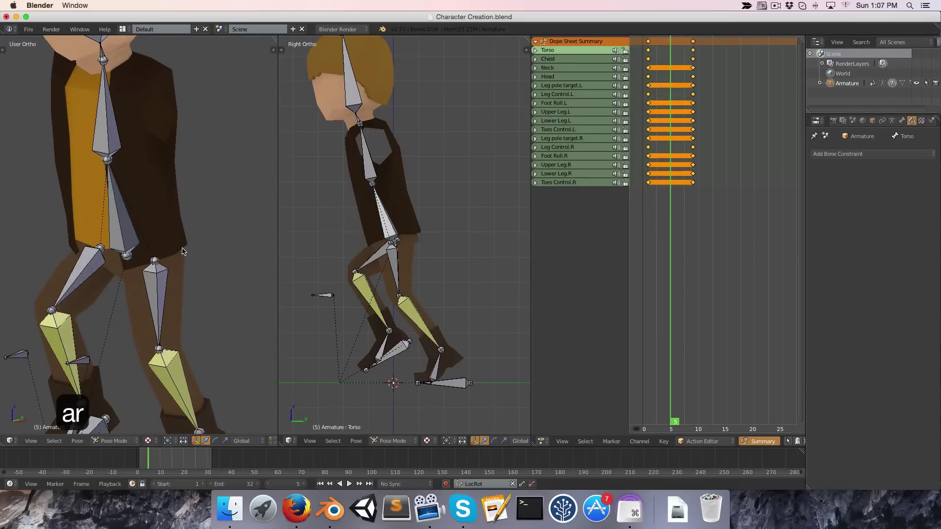
pyautogui.rightClick(135, 235)
pyautogui.moveTo(225, 240); pyautogui.dragTo(204, 239, button='middle')
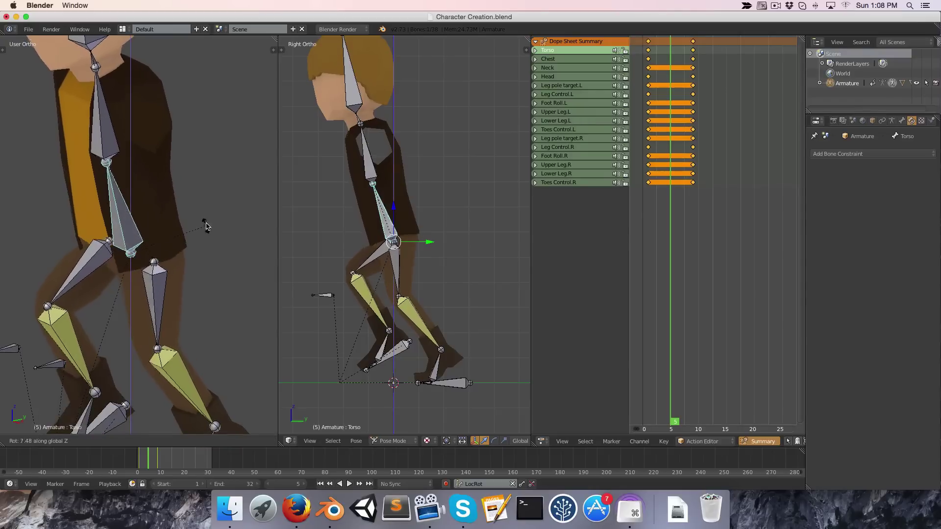
pyautogui.press('KP_3')
pyautogui.press('KP_1')
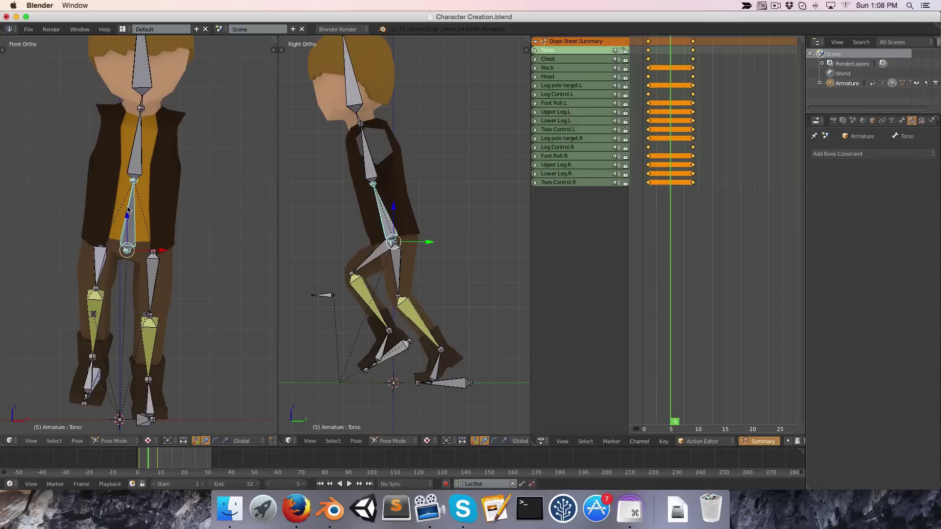
# Tilt the chest bone about -3.5° in the front view.
pyautogui.scroll(2, 127, 209)
pyautogui.rightClick(134, 182)
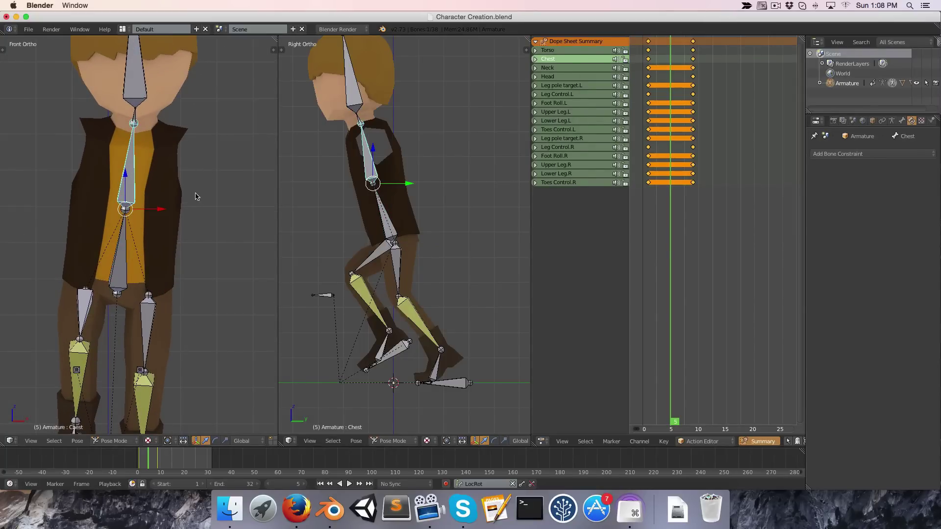
pyautogui.scroll(-1, 195, 197)
pyautogui.press('r')
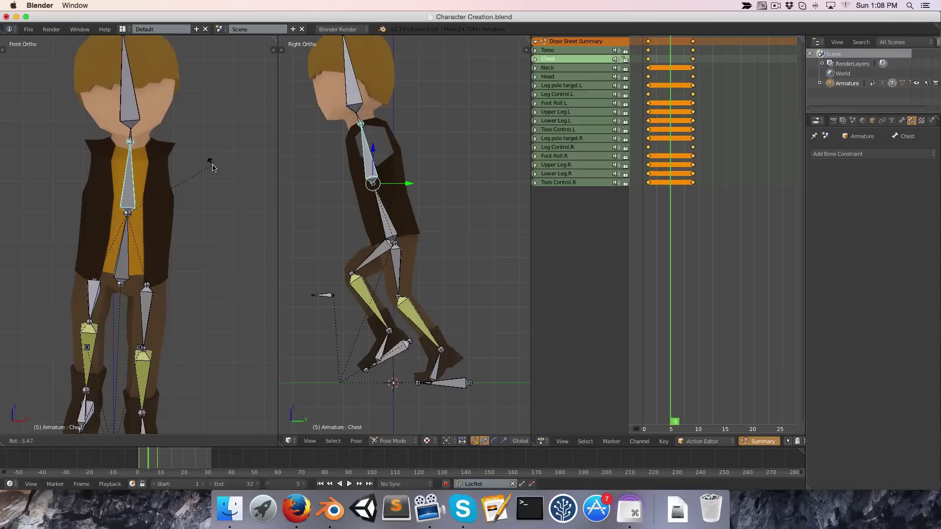
pyautogui.click(212, 168)
# Counter-rotate the head bone in the front view to keep the head upright.
pyautogui.rightClick(163, 85)
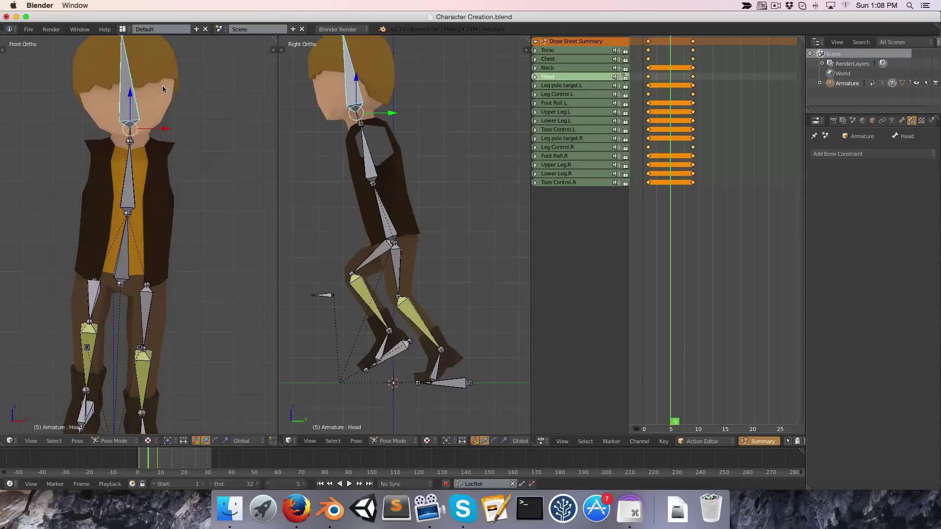
pyautogui.press('r')
pyautogui.click(178, 88)
pyautogui.scroll(-1, 166, 103)
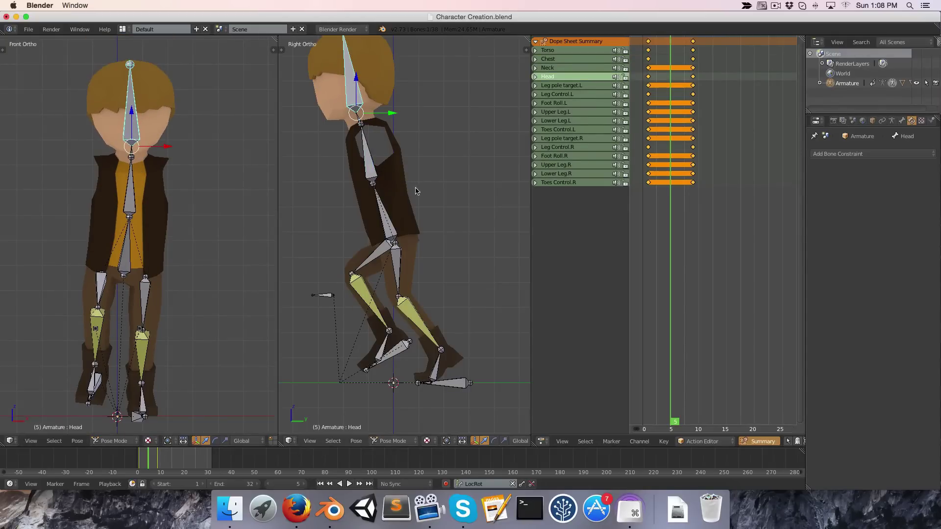
# Lean the torso and chest bones slightly further forward together in the side view.
pyautogui.rightClick(387, 218)
pyautogui.rightClick(372, 174)
pyautogui.press('r')
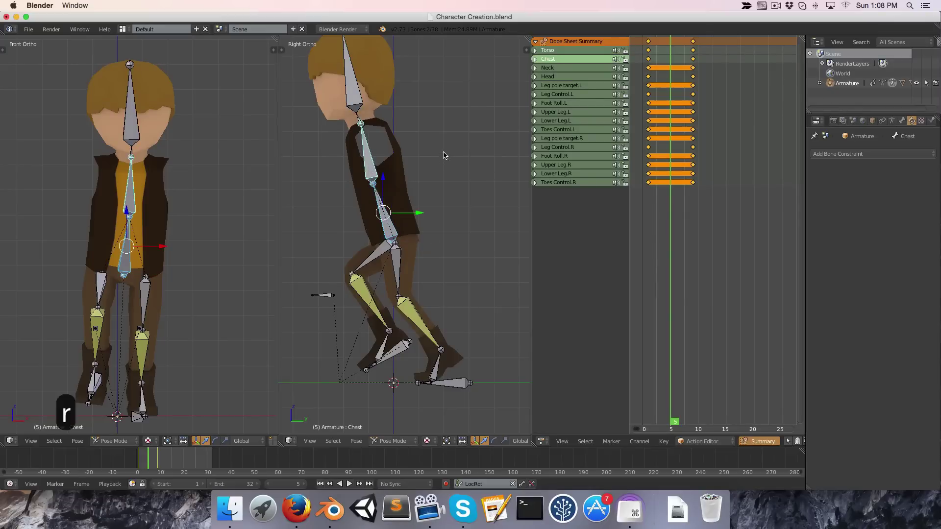
pyautogui.click(441, 151)
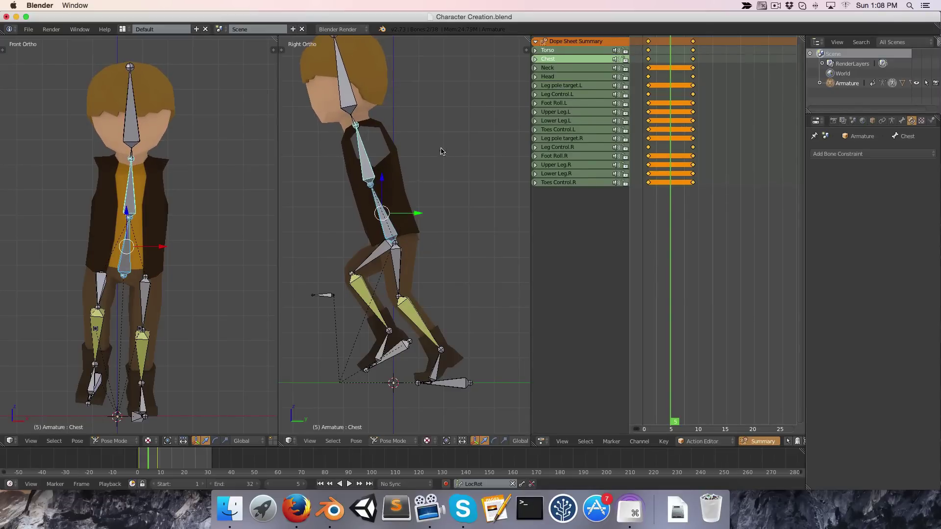
# Rotate the head bone about 1° in the side view.
pyautogui.keyDown('shift'); pyautogui.moveTo(371, 115); pyautogui.dragTo(367, 141, button='middle'); pyautogui.keyUp('shift')
pyautogui.rightClick(343, 105)
pyautogui.press('r')
pyautogui.click(377, 101)
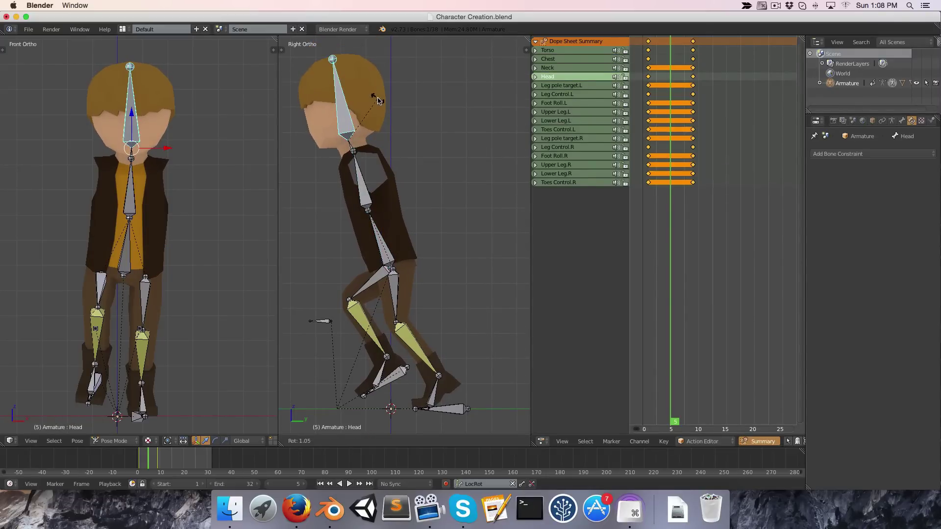
# Insert LocRot keyframes for all bones at frame 5.
pyautogui.press('a')
pyautogui.press('a')
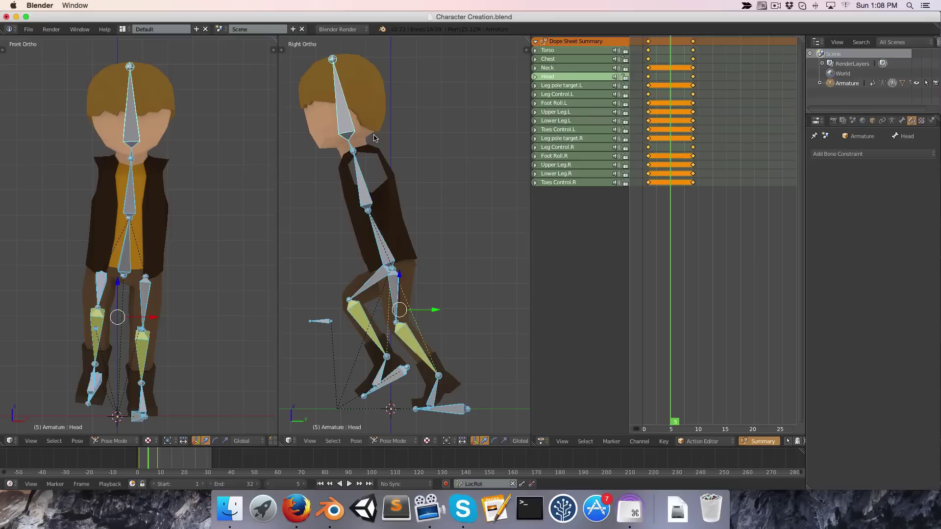
pyautogui.press('i')
# Play the run animation from the start to check the motion through the frame 5 pose.
pyautogui.click(646, 179)
pyautogui.hotkey('alt', 'a')
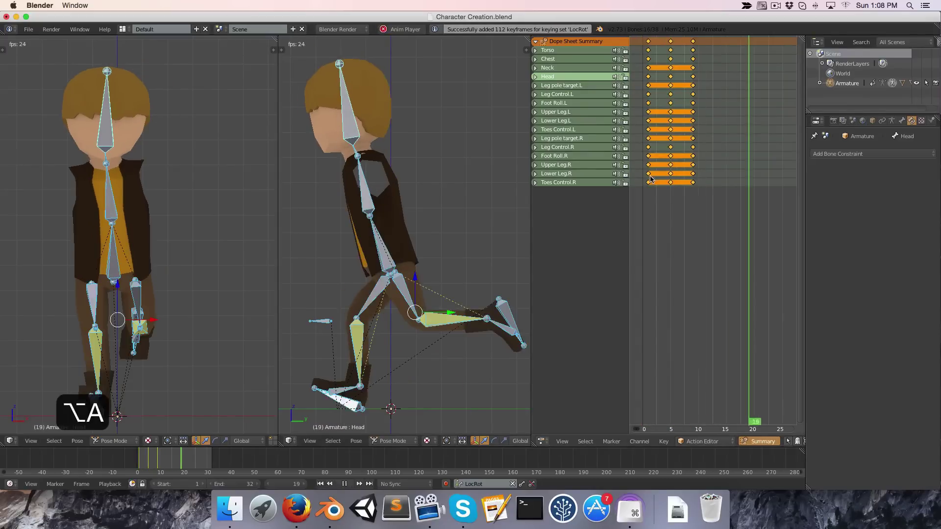
pyautogui.hotkey('alt', 'a')
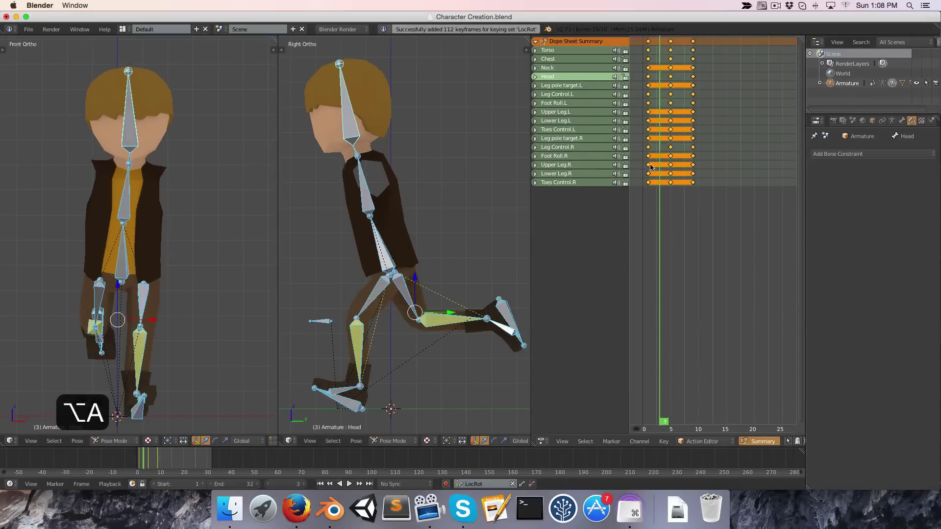
pyautogui.moveTo(650, 168); pyautogui.dragTo(630, 165)
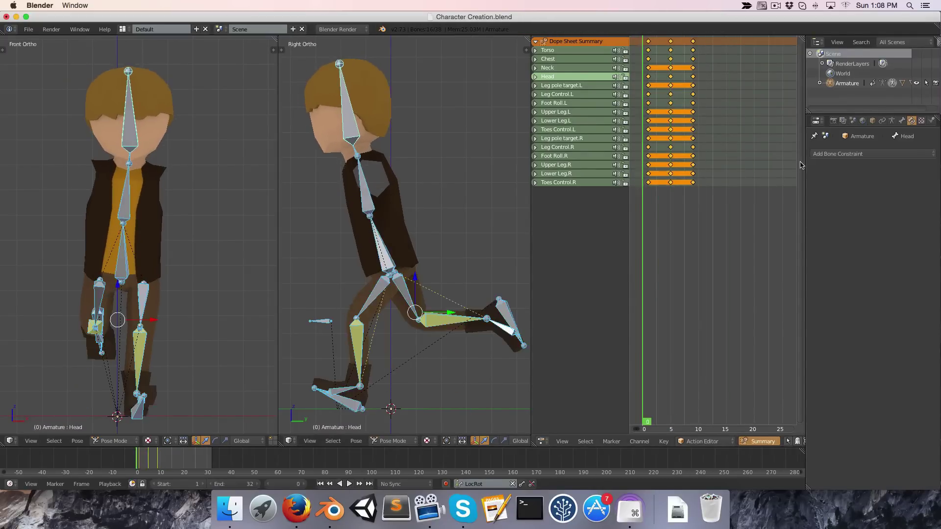
pyautogui.hotkey('alt', 'a')
pyautogui.click(645, 193)
pyautogui.hotkey('alt', 'a')
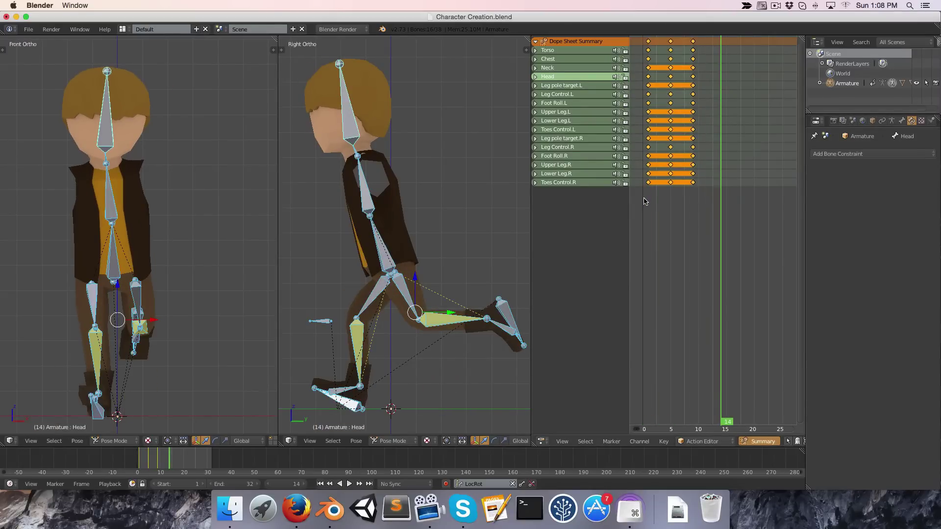
# At frame 3, clear the left leg control's rotation and turn it 10° around the global Z axis.
pyautogui.click(661, 186)
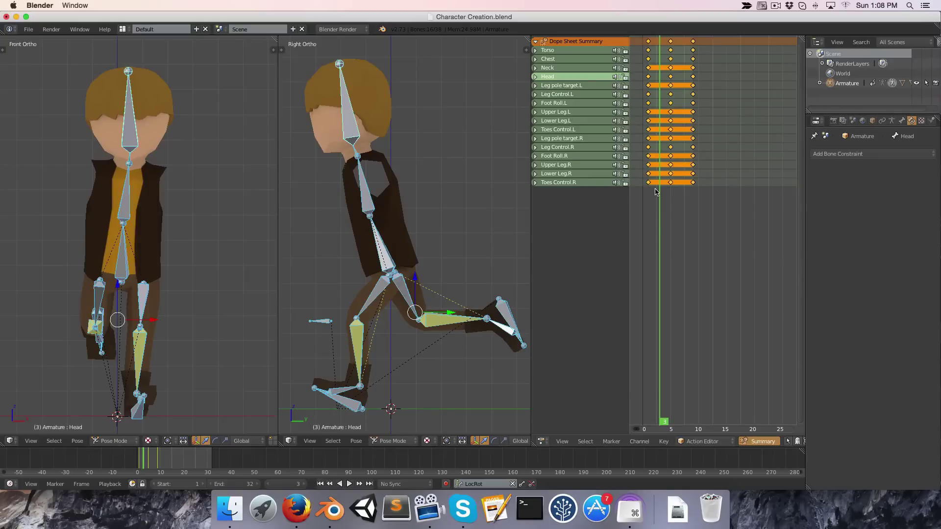
pyautogui.keyDown('shift'); pyautogui.moveTo(379, 353); pyautogui.dragTo(395, 311, button='middle'); pyautogui.keyUp('shift')
pyautogui.rightClick(368, 360)
pyautogui.hotkey('alt', 'r')
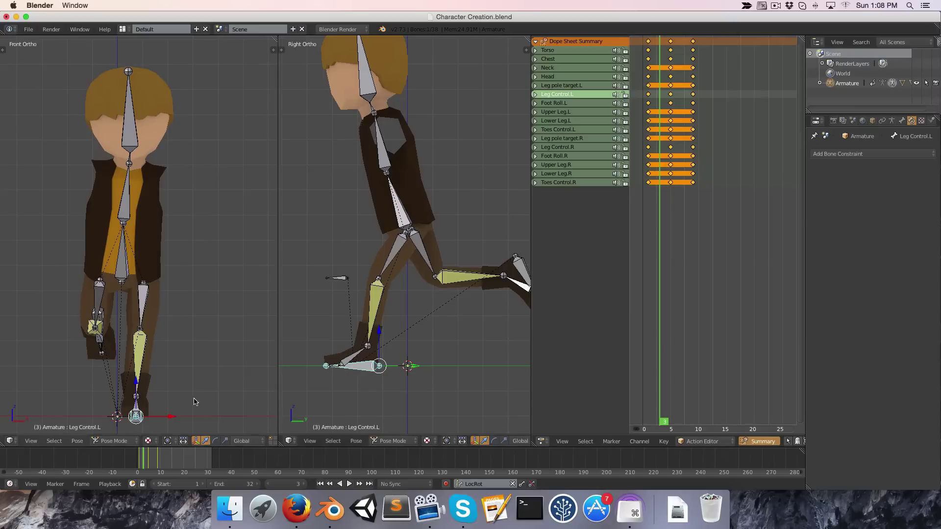
pyautogui.press('r')
pyautogui.press('z')
pyautogui.press('1')
pyautogui.press('0')
pyautogui.press('Return')
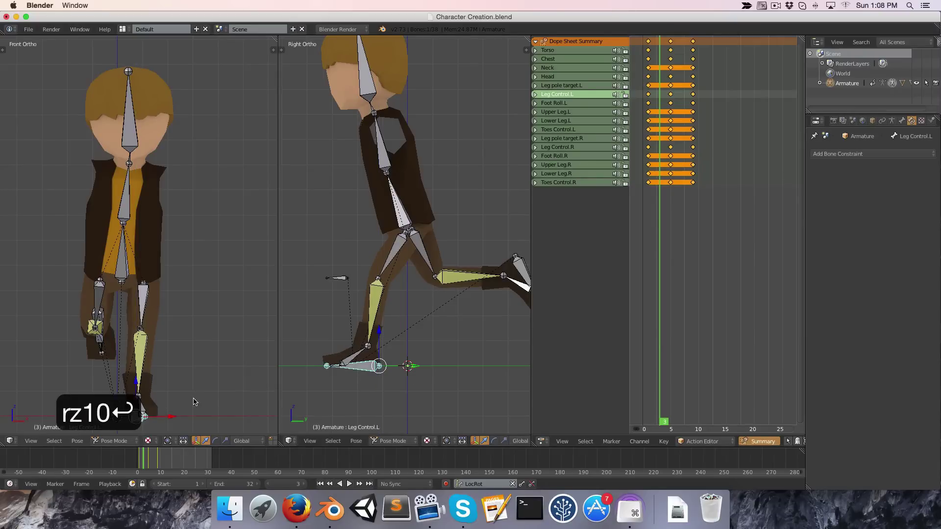
# Slide the left leg control backward along the global Y axis until the planted foot sits beneath the body.
pyautogui.press('g')
pyautogui.press('y')
pyautogui.click(416, 396)
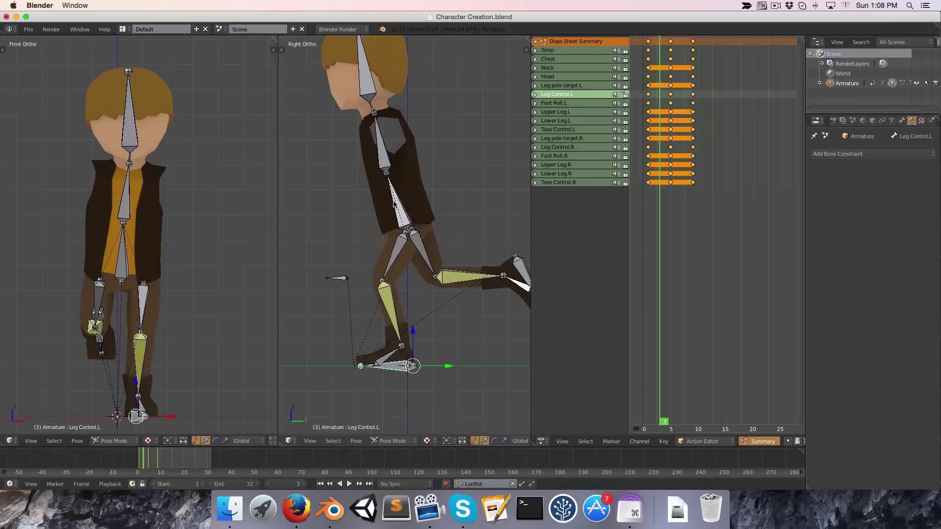
# Rotate the right leg control slightly in the side view and move it forward and a little down.
pyautogui.keyDown('shift'); pyautogui.moveTo(408, 267); pyautogui.dragTo(382, 269, button='middle'); pyautogui.keyUp('shift')
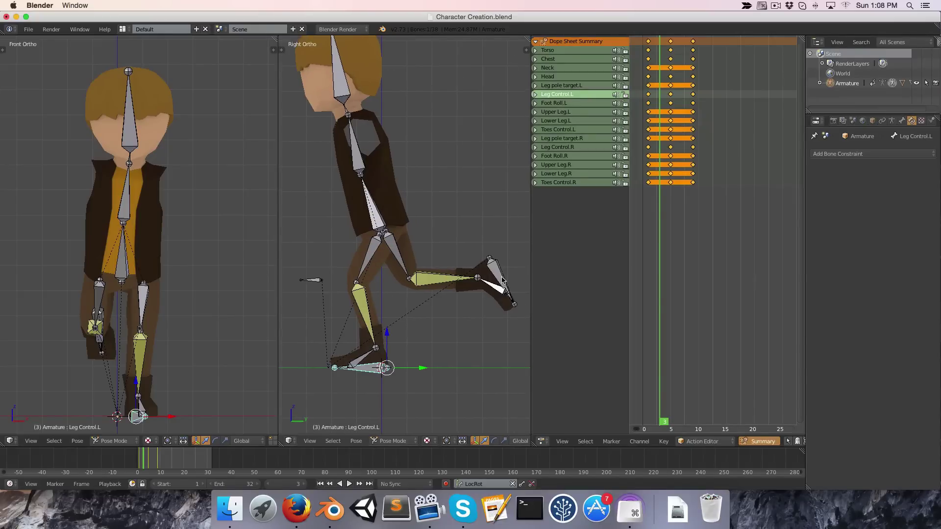
pyautogui.rightClick(502, 278)
pyautogui.press('r')
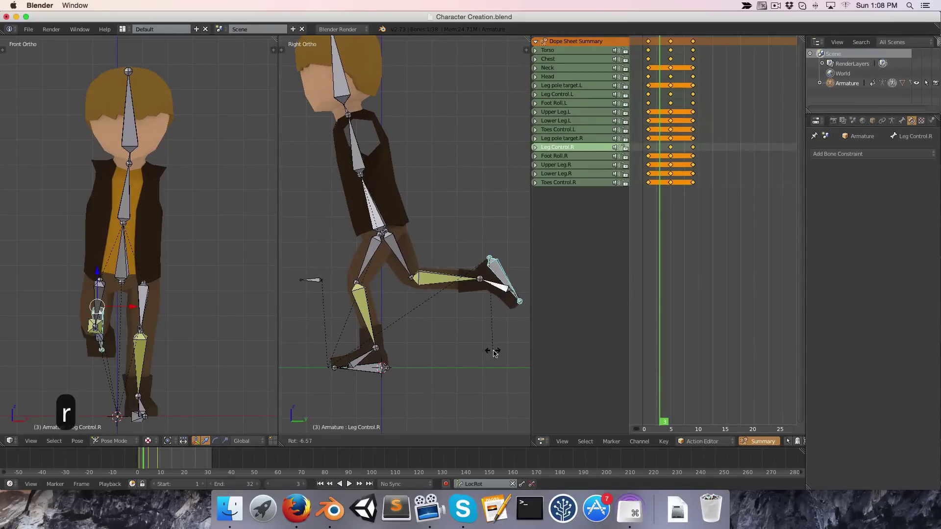
pyautogui.click(500, 351)
pyautogui.press('g')
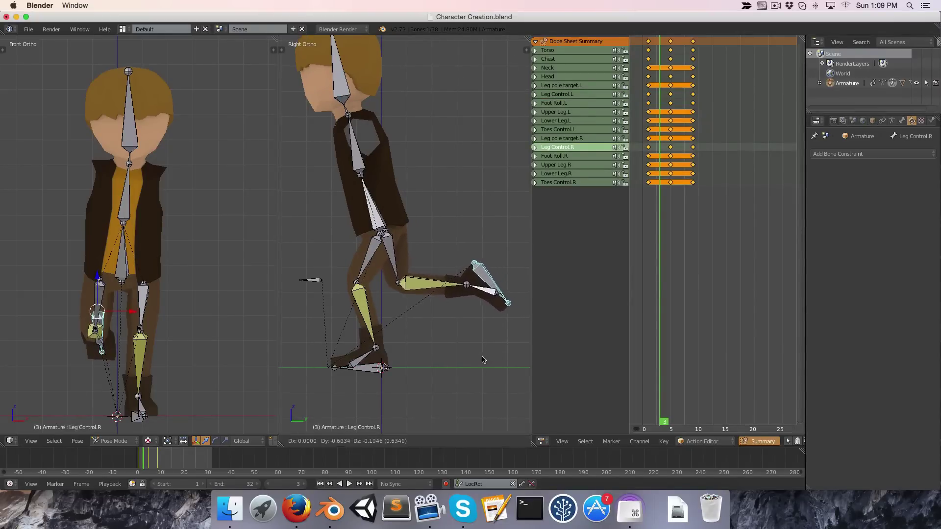
pyautogui.click(473, 363)
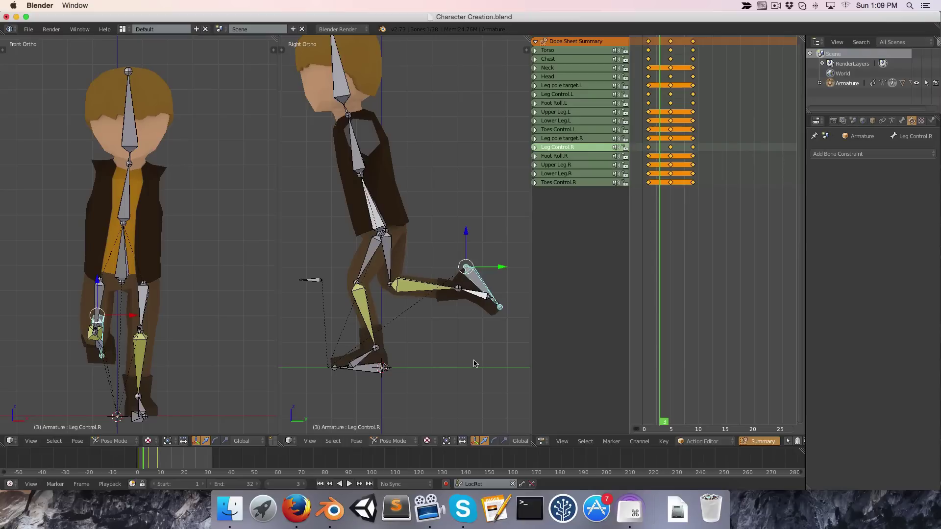
# Lower the torso bone about 0.27 units along global Z.
pyautogui.rightClick(383, 208)
pyautogui.press('g')
pyautogui.press('z')
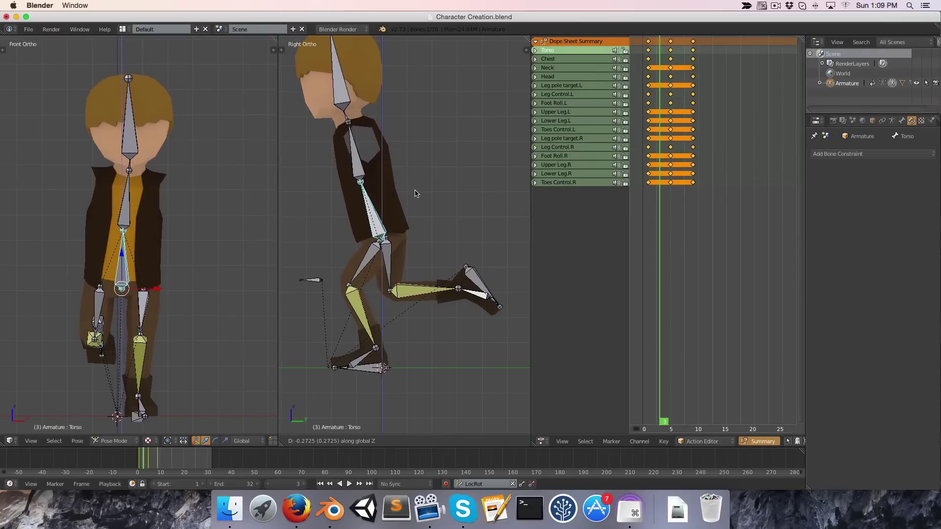
pyautogui.click(416, 195)
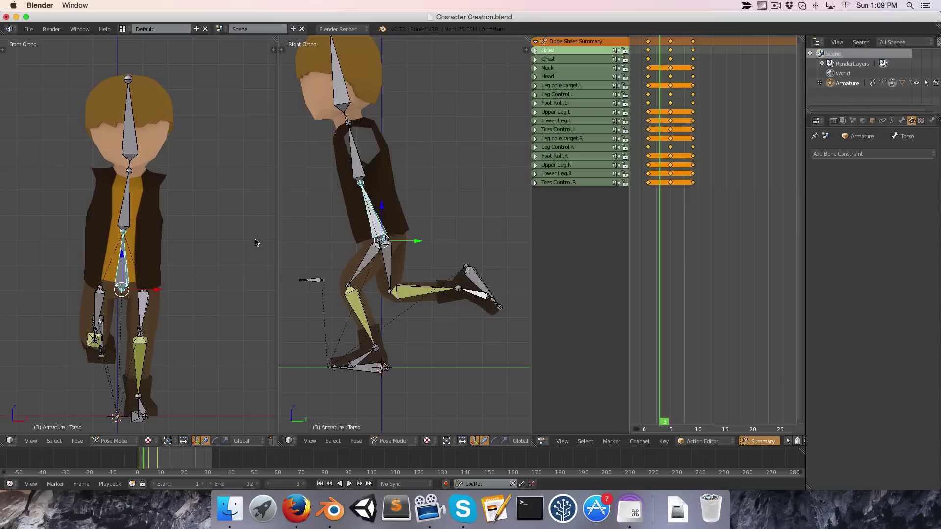
# Nudge the torso bone along global X toward the left leg and rotate it about 2.3° in the front view.
pyautogui.scroll(4, 173, 270)
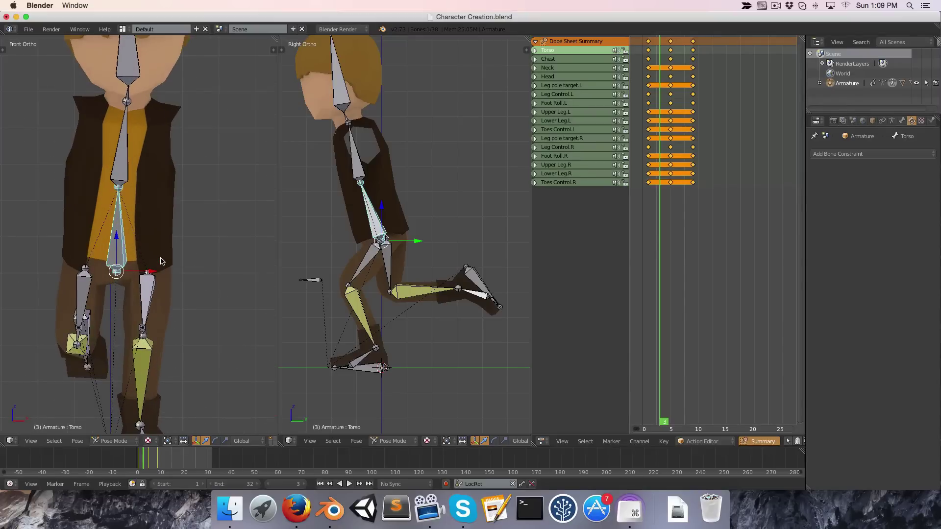
pyautogui.press('g')
pyautogui.press('x')
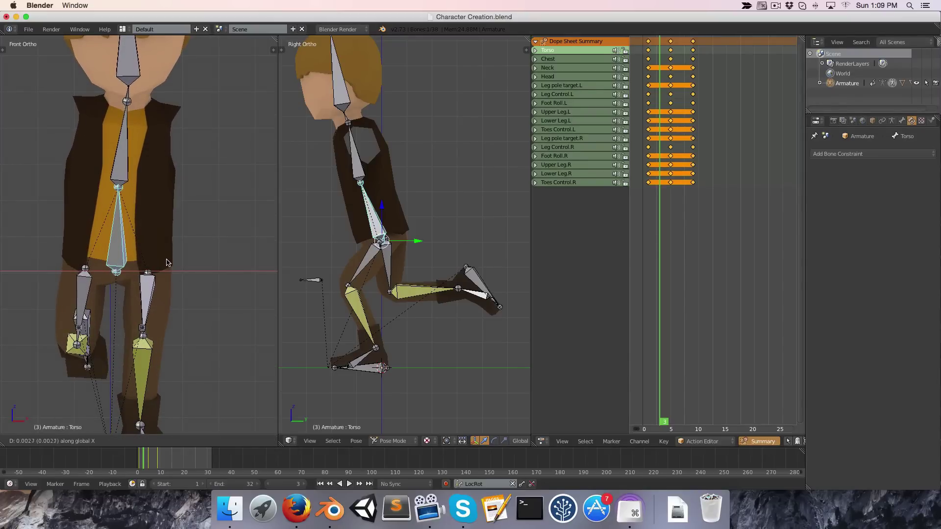
pyautogui.click(170, 263)
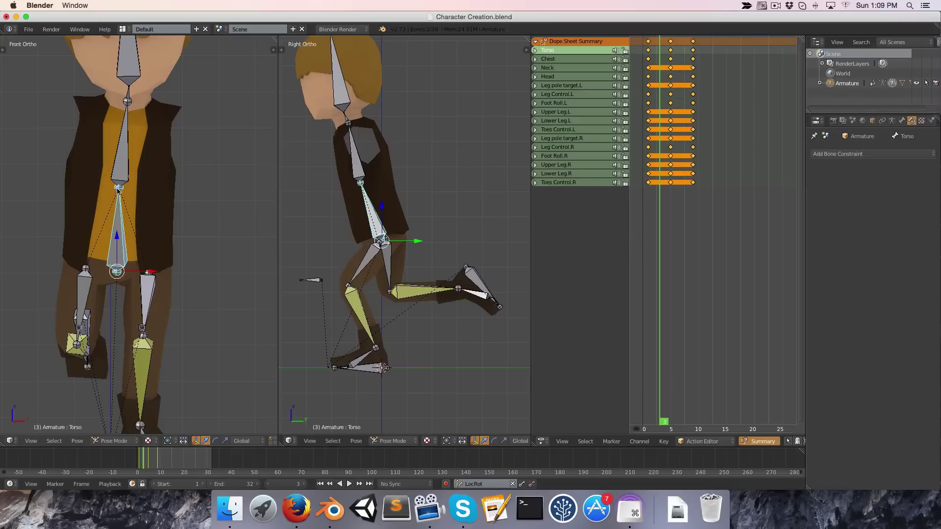
pyautogui.press('r')
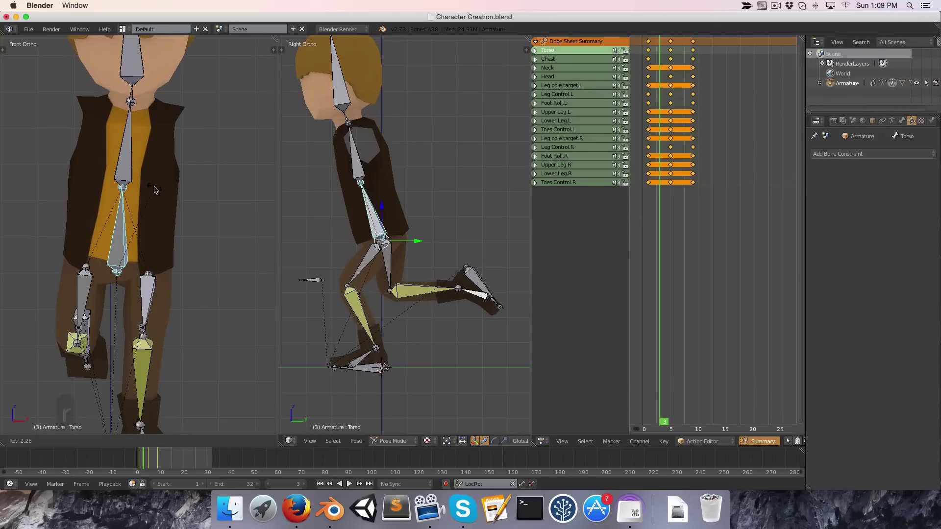
pyautogui.click(155, 190)
# Rotate the chest bone in the front view to balance the torso's tilt.
pyautogui.rightClick(129, 136)
pyautogui.press('r')
pyautogui.click(185, 131)
# Insert LocRot keyframes for all bones at frame 3.
pyautogui.keyDown('shift'); pyautogui.moveTo(185, 131); pyautogui.dragTo(187, 181, button='middle'); pyautogui.keyUp('shift')
pyautogui.scroll(-3, 152, 127)
pyautogui.press('a')
pyautogui.press('a')
pyautogui.press('i')
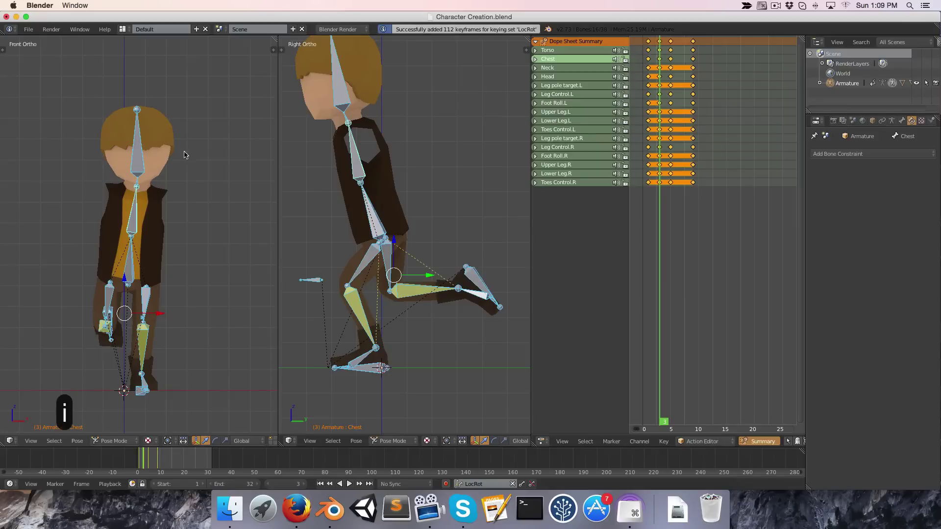
# Play the run animation repeatedly from the start to check the new frame 3 pose.
pyautogui.hotkey('alt', 'a')
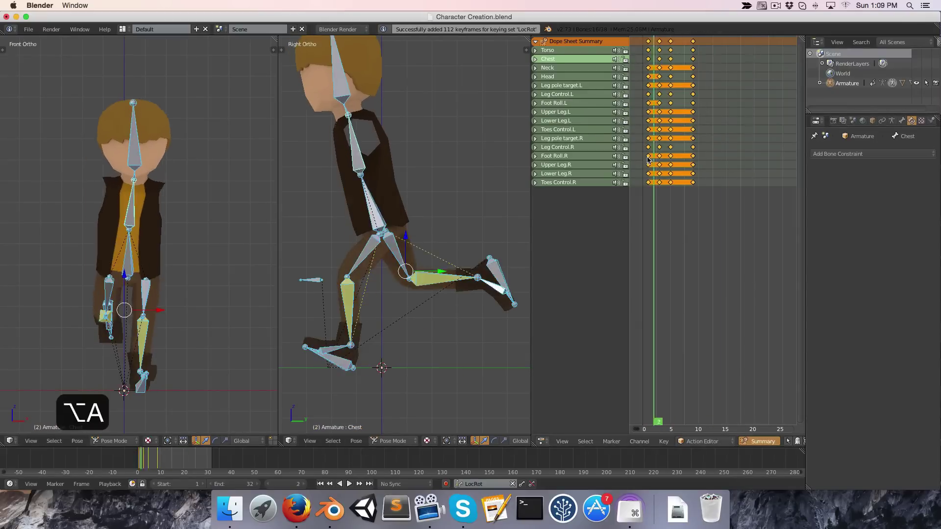
pyautogui.hotkey('alt', 'a')
pyautogui.hotkey('shift', 'Left')
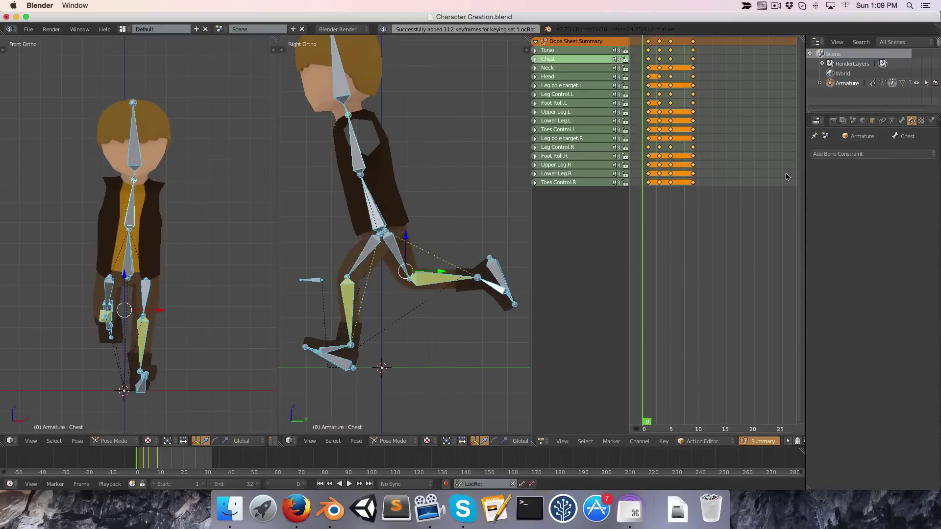
pyautogui.hotkey('alt', 'a')
pyautogui.hotkey('alt', 'a')
pyautogui.hotkey('shift', 'Left')
pyautogui.hotkey('alt', 'a')
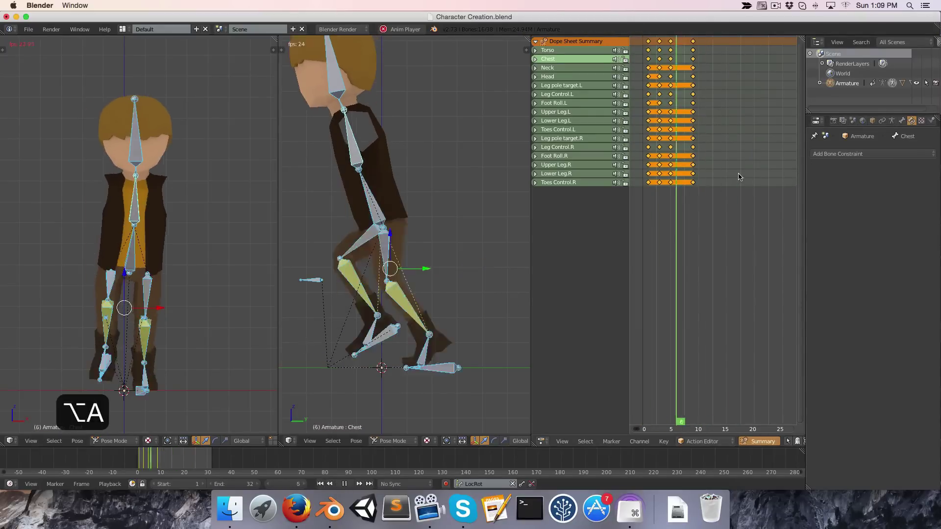
pyautogui.hotkey('alt', 'a')
# At frame 7, move the right leg control about 2.3 units forward in the side view and rotate its toes up.
pyautogui.moveTo(709, 185); pyautogui.dragTo(685, 198)
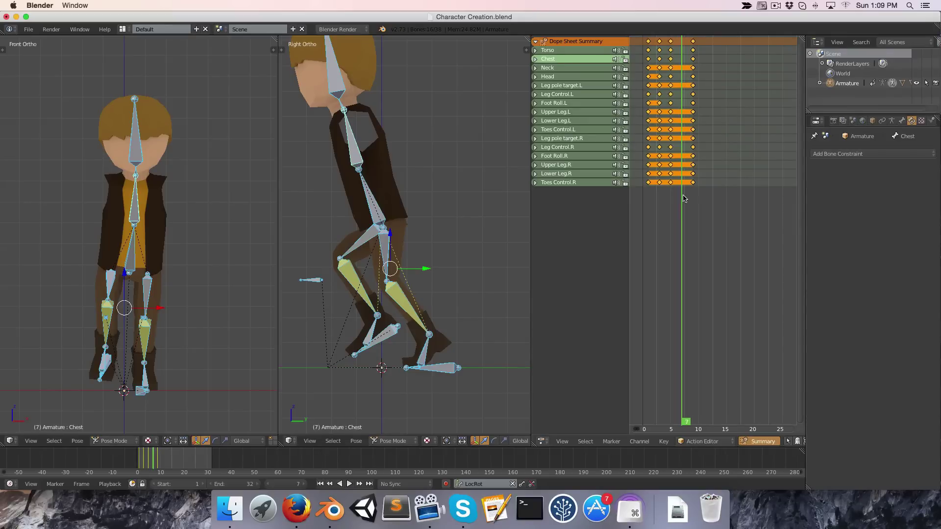
pyautogui.press('3')
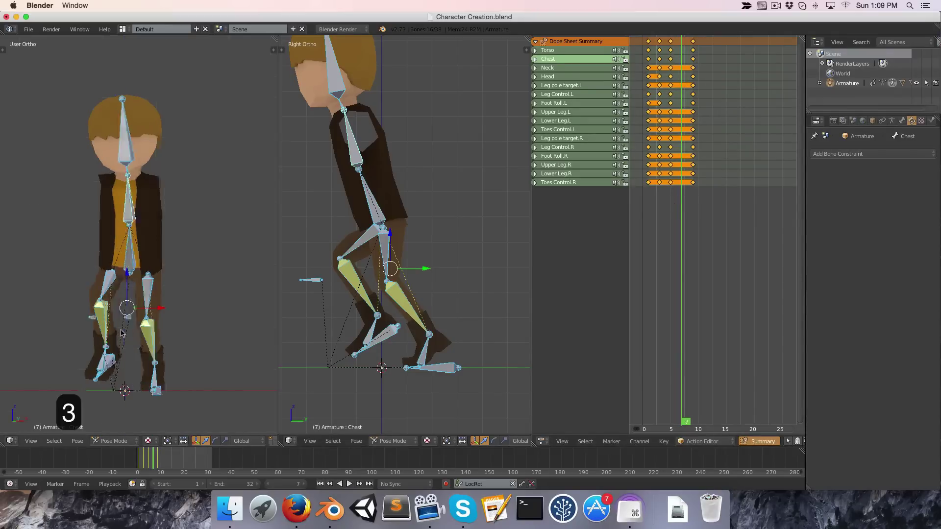
pyautogui.press('a')
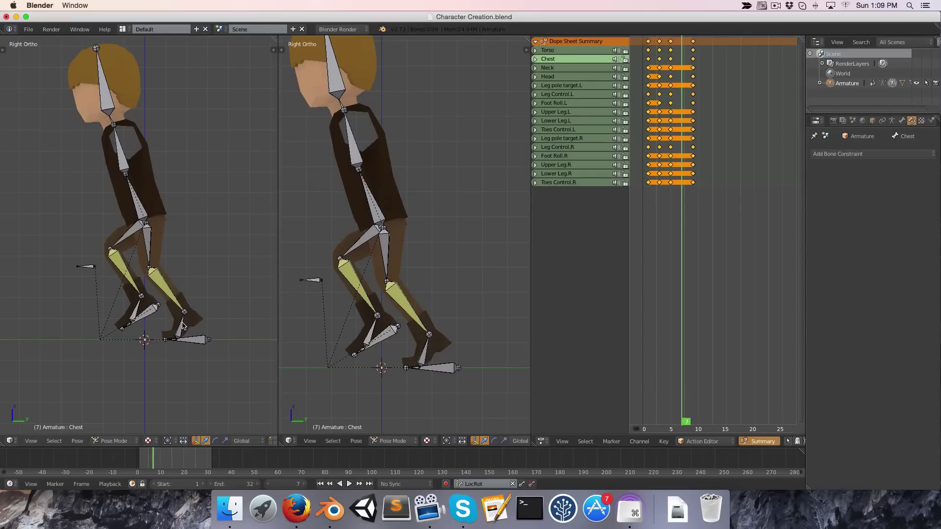
pyautogui.rightClick(145, 314)
pyautogui.press('g')
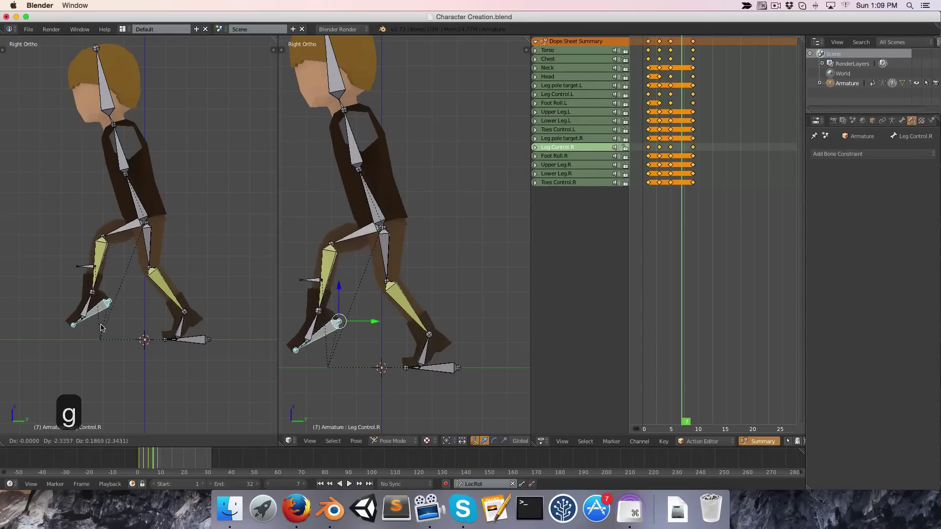
pyautogui.press('r')
pyautogui.click(49, 295)
# Lower the raised right leg control toward the ground and refine its rotation so the foot is nearly level.
pyautogui.press('g')
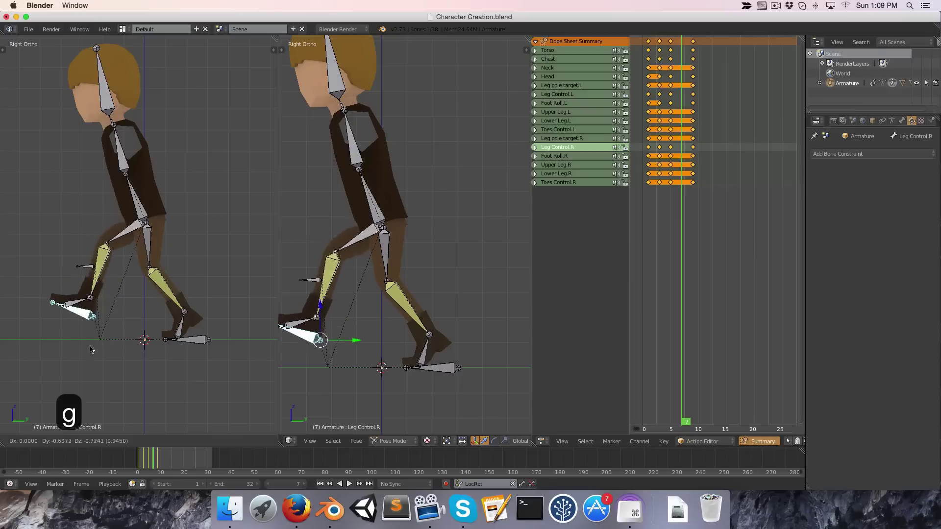
pyautogui.click(84, 345)
pyautogui.press('r')
pyautogui.click(41, 293)
pyautogui.press('g')
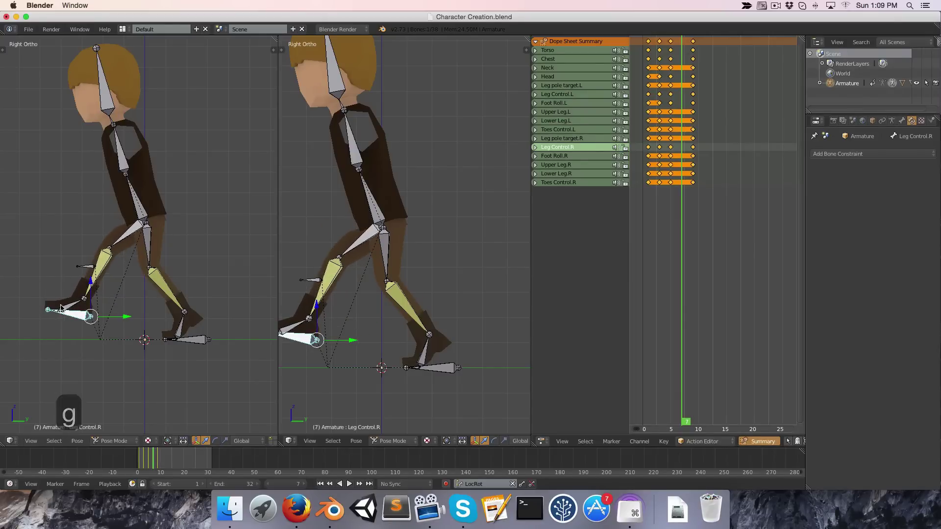
pyautogui.click(62, 309)
# Clear the left leg control's rotation and move it up and back behind the body in the side view.
pyautogui.press('KP_1')
pyautogui.keyDown('shift'); pyautogui.moveTo(368, 172); pyautogui.dragTo(400, 206, button='middle'); pyautogui.keyUp('shift')
pyautogui.scroll(-1, 415, 180)
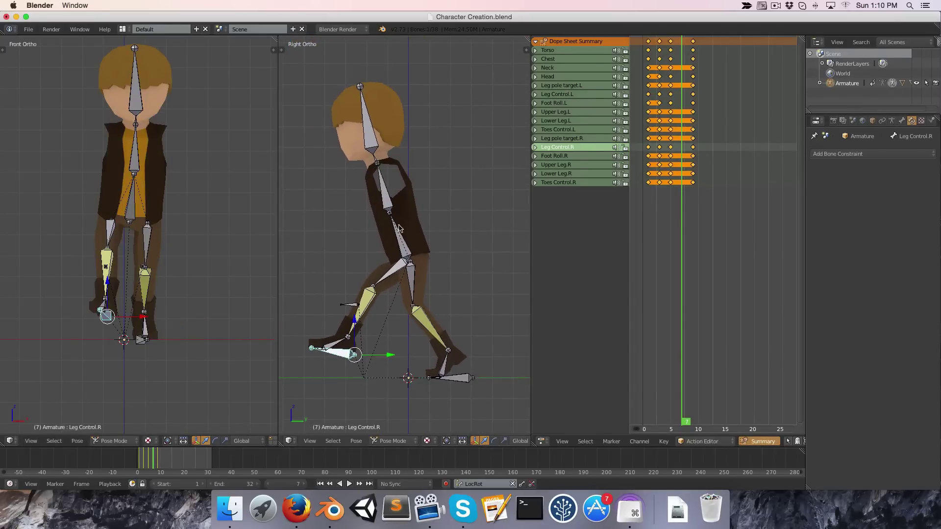
pyautogui.rightClick(452, 368)
pyautogui.hotkey('alt', 'r')
pyautogui.press('g')
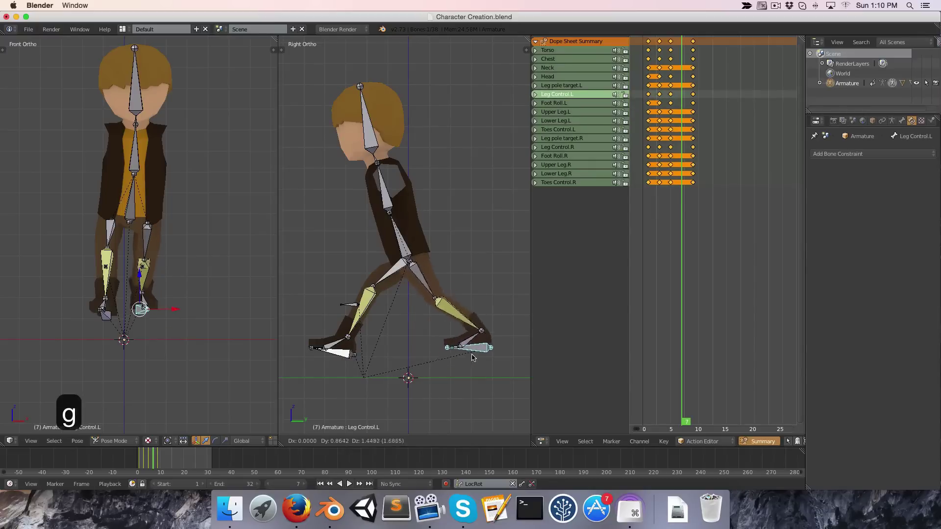
pyautogui.click(468, 352)
# Rotate the left leg control upright at frame 7 and position the foot farther back, extending the trailing leg in the side view.
pyautogui.press('r')
pyautogui.click(481, 392)
pyautogui.press('g')
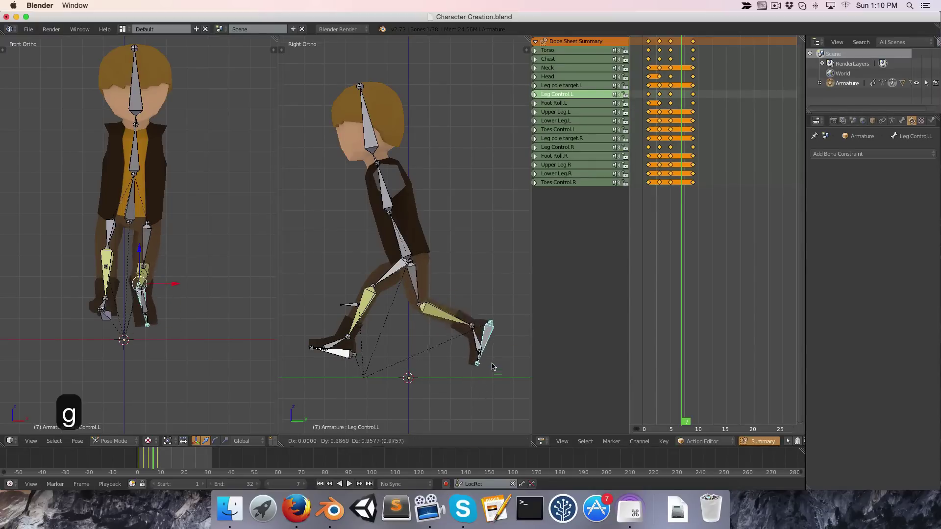
pyautogui.click(499, 360)
pyautogui.press('r')
pyautogui.click(503, 387)
pyautogui.press('g')
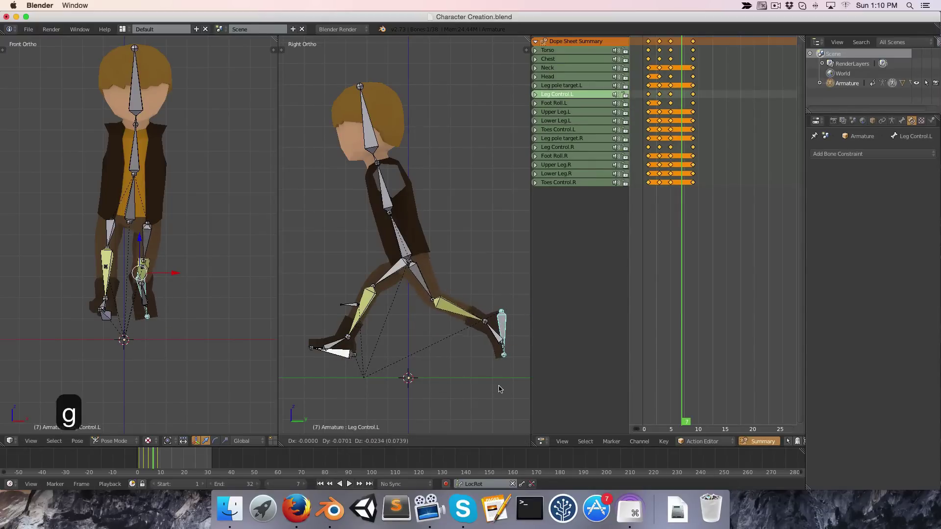
pyautogui.click(500, 389)
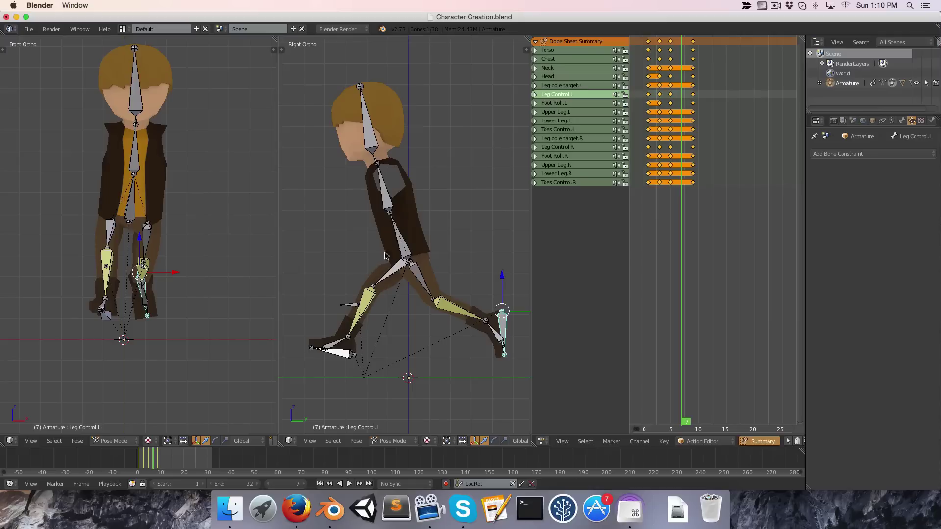
# Raise the torso about 0.23 units along global Z at frame 7.
pyautogui.rightClick(400, 253)
pyautogui.press('g')
pyautogui.press('z')
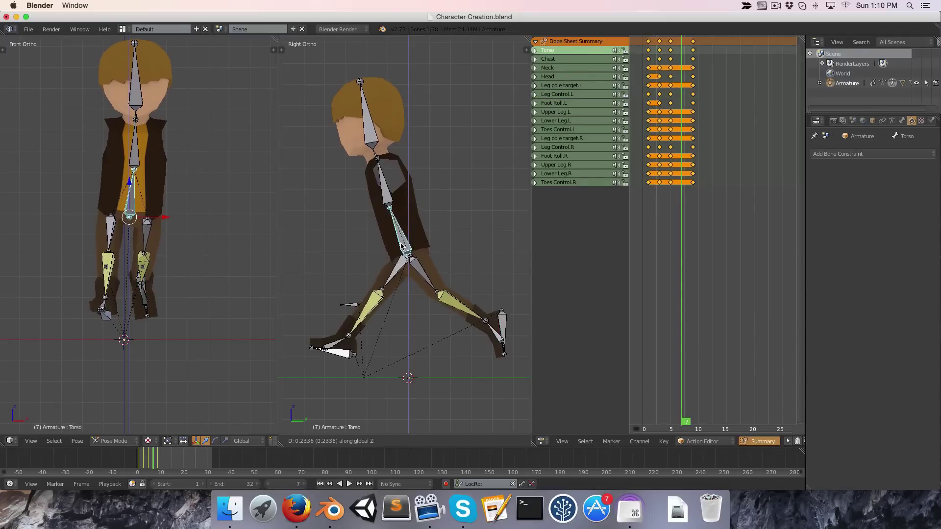
pyautogui.click(401, 245)
# Raise the right and left leg controls slightly in the side view so both feet sit higher off the ground.
pyautogui.rightClick(346, 351)
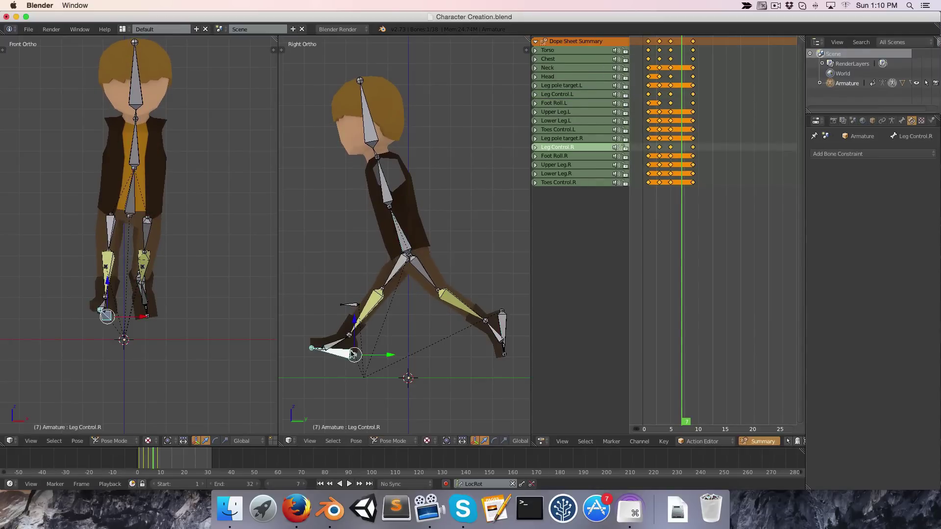
pyautogui.press('g')
pyautogui.click(350, 348)
pyautogui.rightClick(504, 335)
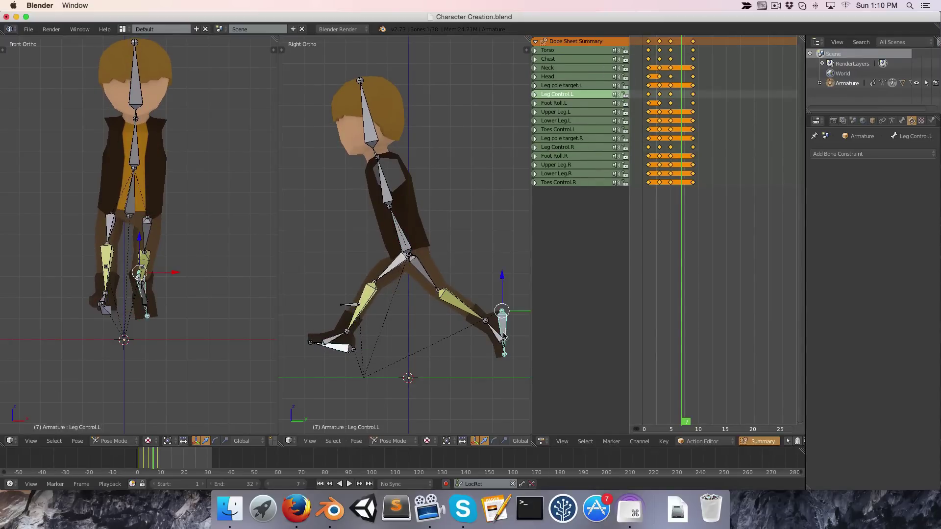
pyautogui.press('g')
pyautogui.click(504, 332)
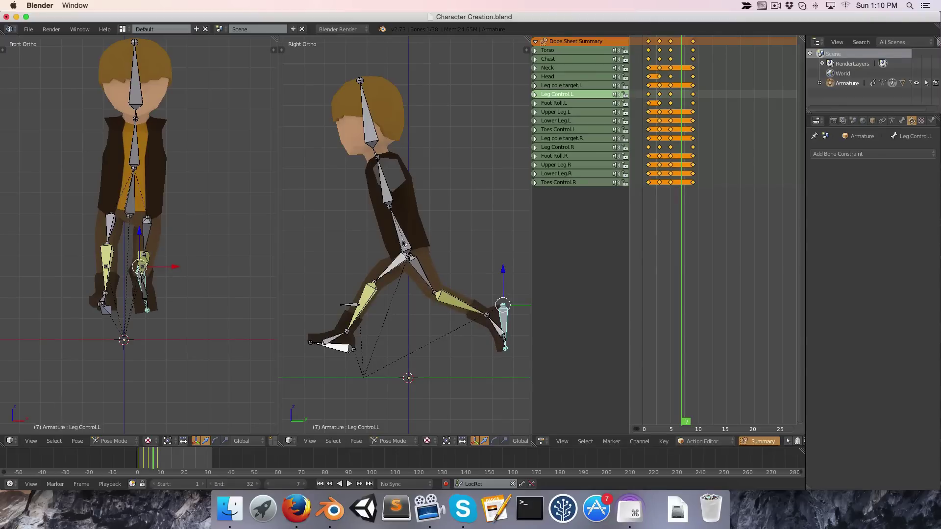
# Rotate the torso and chest bones forward together in the side view, then adjust the head's rotation slightly.
pyautogui.rightClick(404, 243)
pyautogui.rightClick(383, 176)
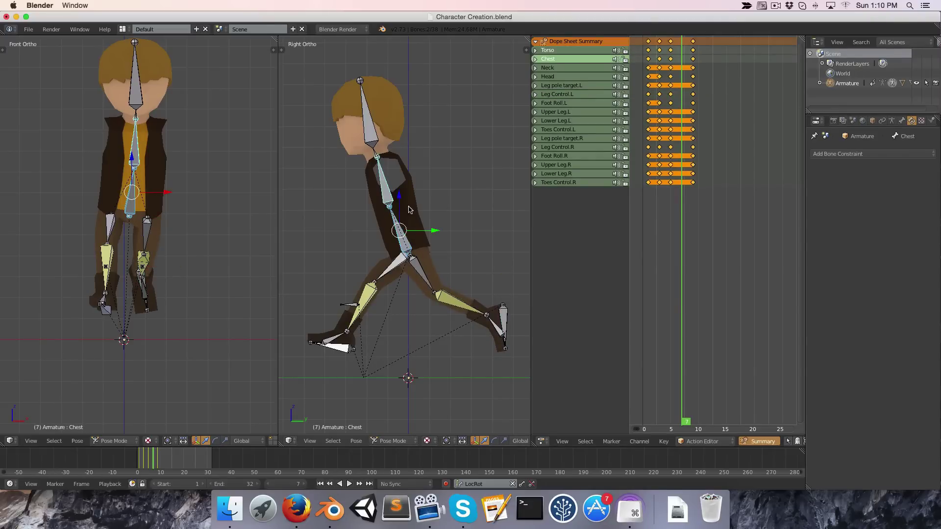
pyautogui.press('r')
pyautogui.click(433, 195)
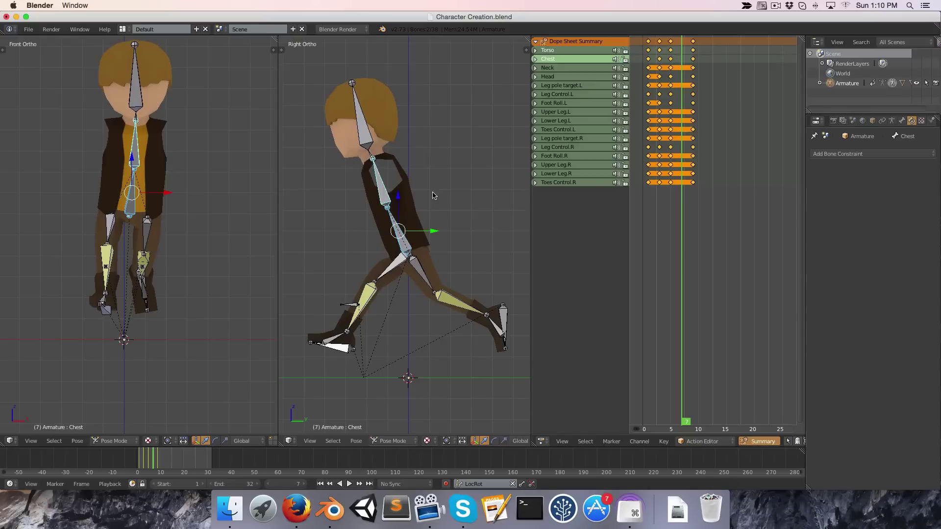
pyautogui.rightClick(364, 136)
pyautogui.press('r')
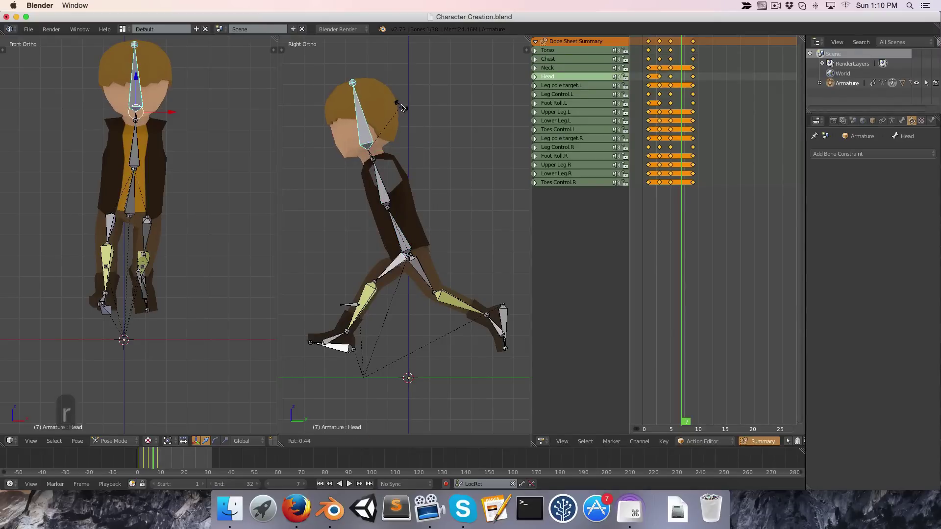
pyautogui.click(403, 107)
# Shift the torso along global X toward the body's centerline and rotate it about -7.75° around global Z.
pyautogui.rightClick(139, 194)
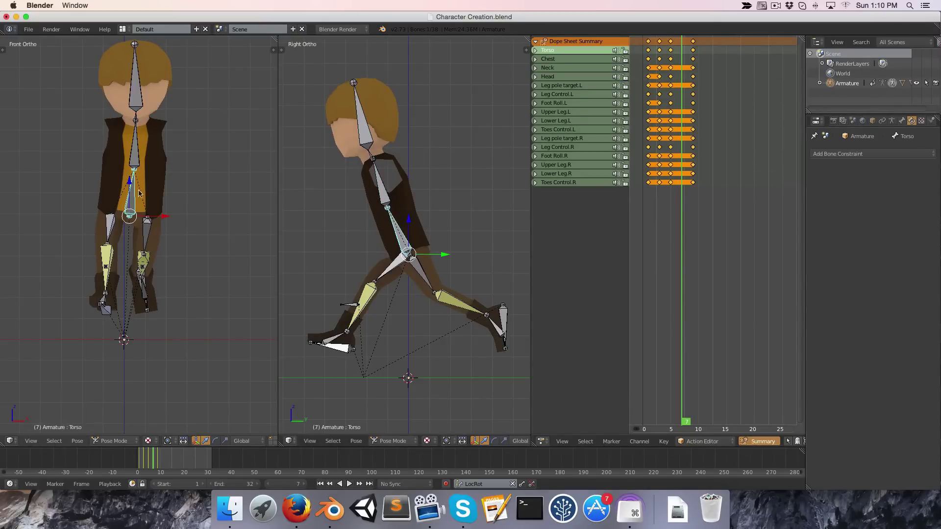
pyautogui.scroll(2, 149, 211)
pyautogui.press('g')
pyautogui.press('x')
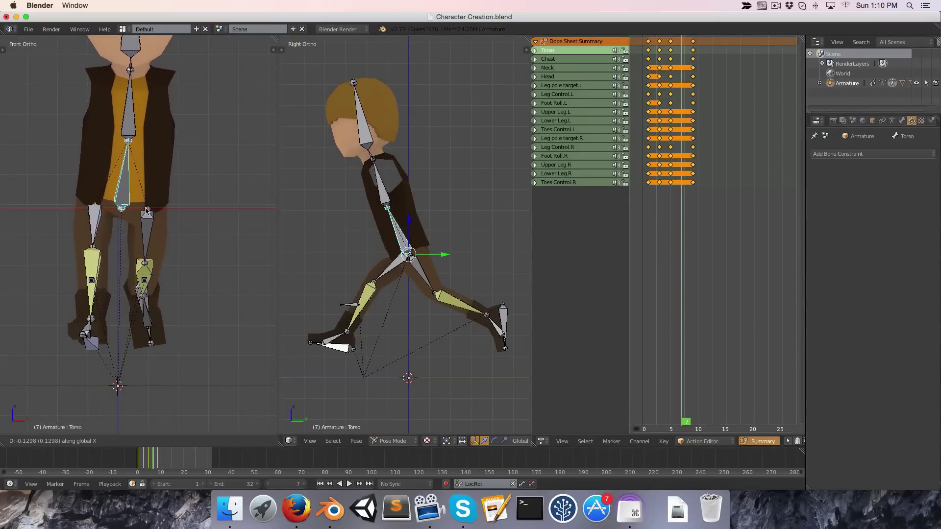
pyautogui.click(146, 211)
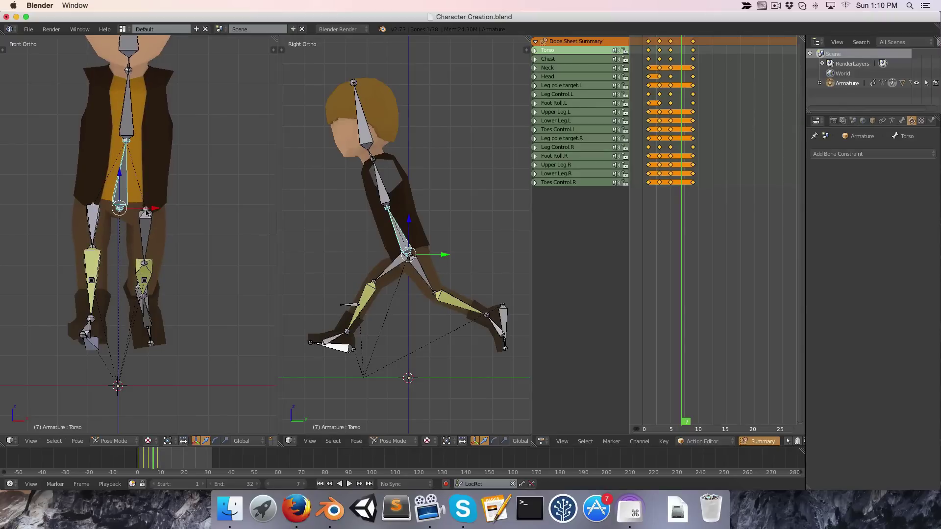
pyautogui.press('r')
pyautogui.press('z')
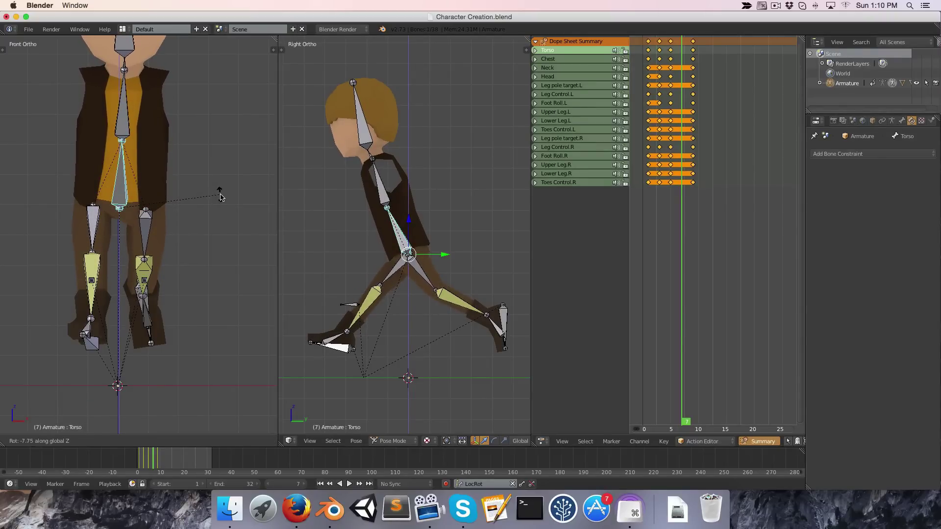
pyautogui.click(220, 197)
# Rotate the torso and chest bones slightly back in the side view to reduce the forward lean.
pyautogui.rightClick(378, 197)
pyautogui.press('r')
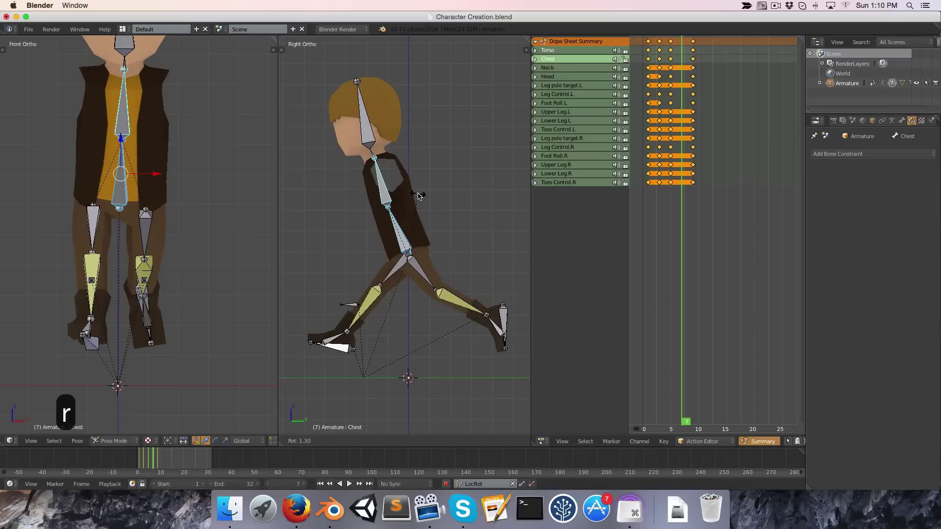
pyautogui.click(385, 202)
# Tilt the chest sideways in the front view and counter-rotate the head until it is nearly upright.
pyautogui.keyDown('shift'); pyautogui.moveTo(84, 198); pyautogui.dragTo(81, 236, button='middle'); pyautogui.keyUp('shift')
pyautogui.rightClick(121, 157)
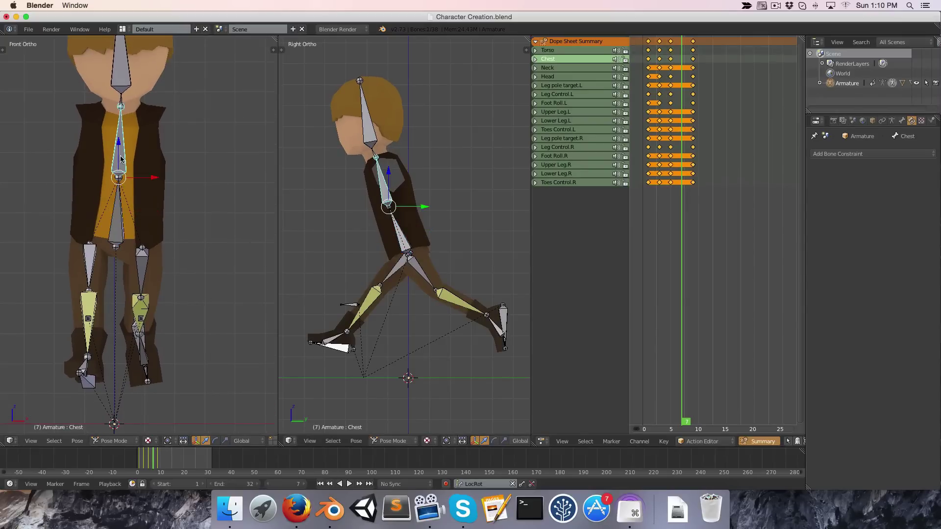
pyautogui.press('r')
pyautogui.click(165, 156)
pyautogui.keyDown('shift'); pyautogui.moveTo(163, 163); pyautogui.dragTo(161, 218, button='middle'); pyautogui.keyUp('shift')
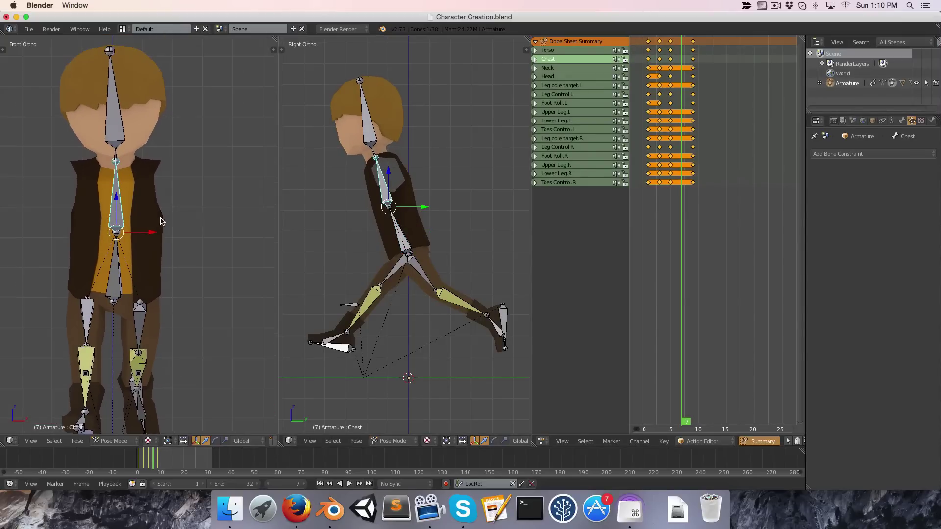
pyautogui.rightClick(133, 124)
pyautogui.press('r')
pyautogui.click(150, 175)
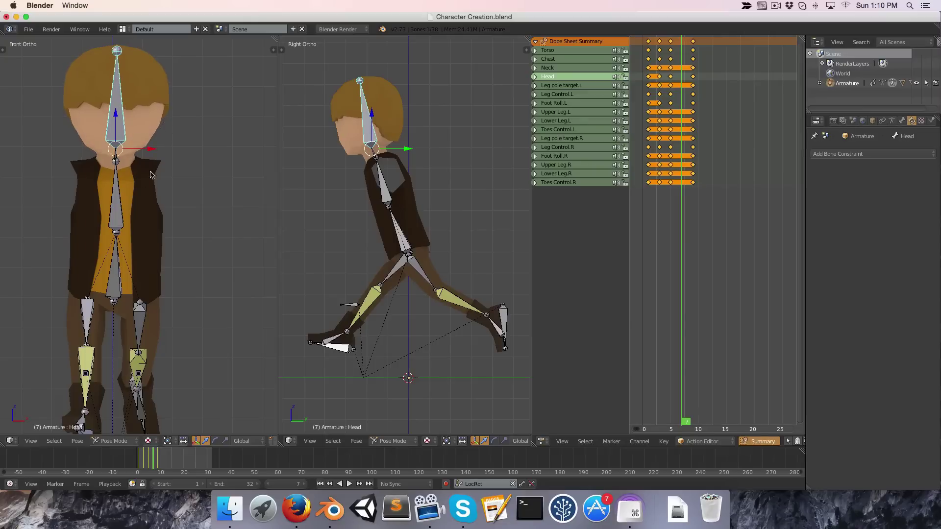
# Fine-tune the chest's sideways tilt by about -1° in the front view and rotate the head to compensate.
pyautogui.rightClick(116, 250)
pyautogui.rightClick(119, 202)
pyautogui.press('r')
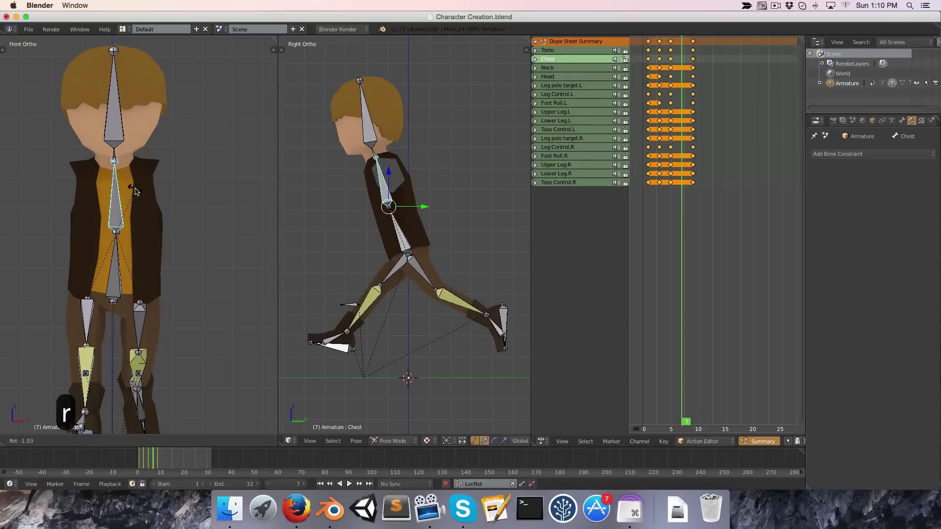
pyautogui.click(133, 185)
pyautogui.rightClick(123, 125)
pyautogui.press('r')
pyautogui.click(133, 126)
# Nudge the right leg control slightly in the side view and insert LocRot keyframes for all bones at frame 7.
pyautogui.press('a')
pyautogui.press('a')
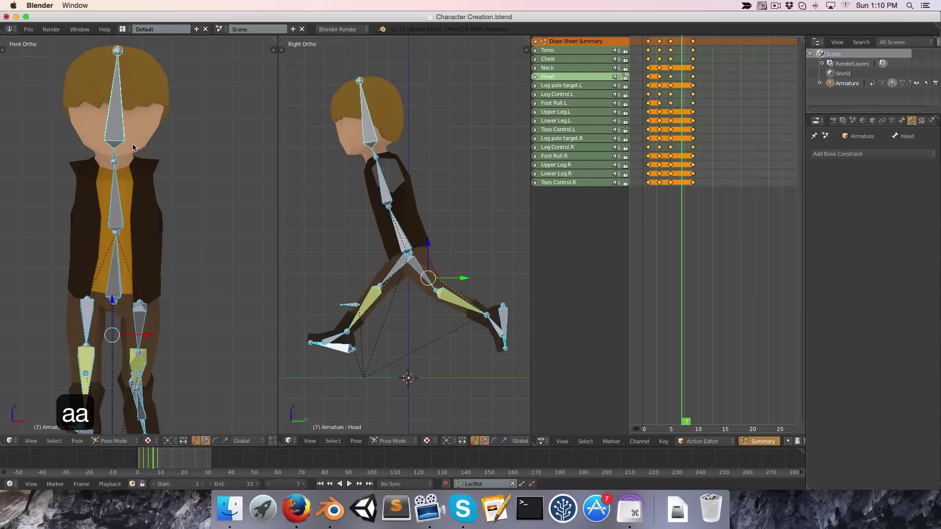
pyautogui.rightClick(338, 346)
pyautogui.press('g')
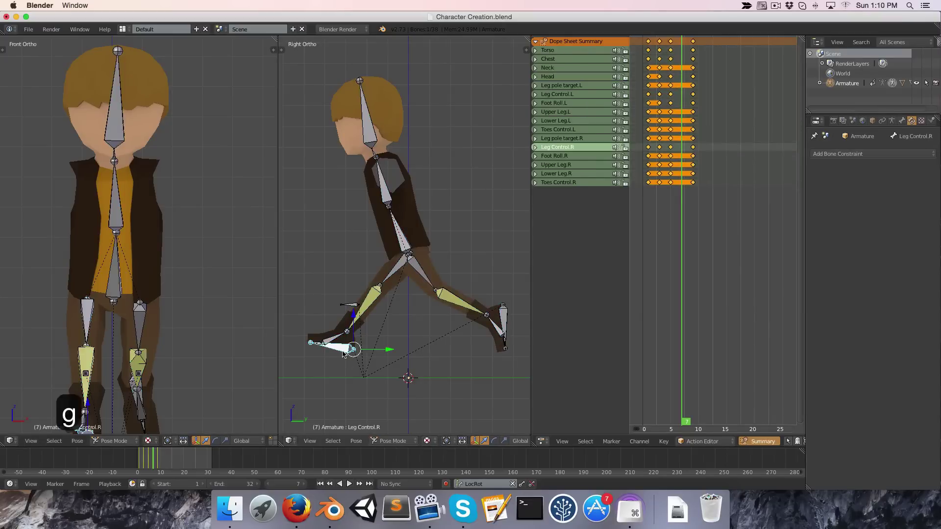
pyautogui.click(345, 351)
pyautogui.press('a')
pyautogui.press('a')
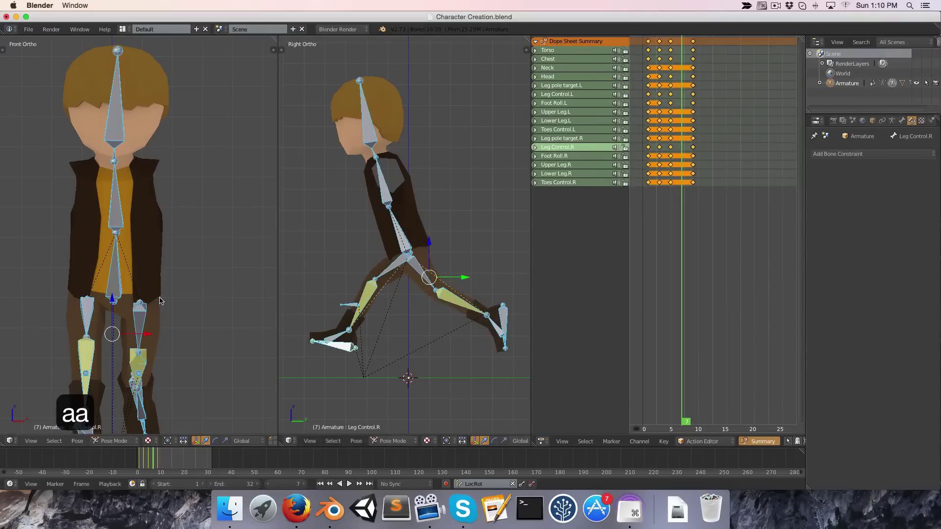
pyautogui.press('i')
# Play back the run animation, scrub through its poses, and set the keyframe interpolation to Bezier.
pyautogui.hotkey('alt', 'a')
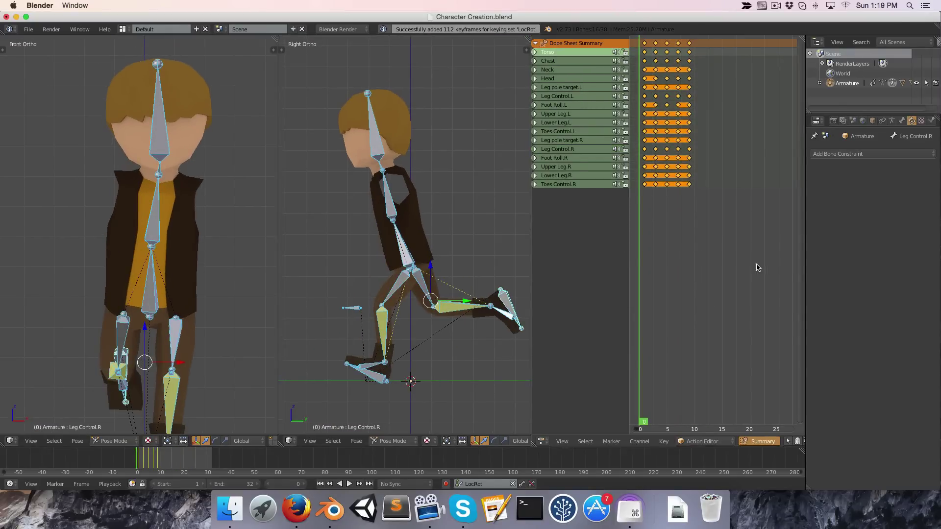
pyautogui.scroll(-2, 173, 223)
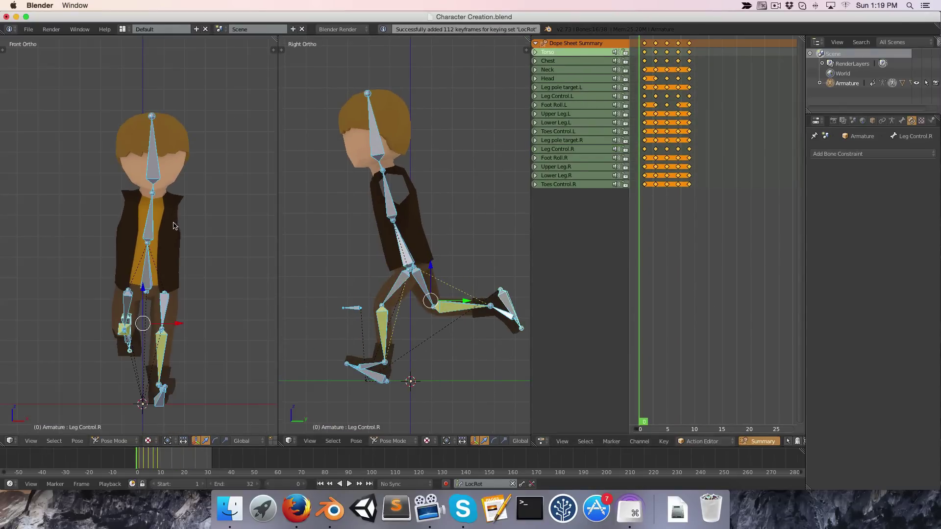
pyautogui.keyDown('shift'); pyautogui.moveTo(204, 260); pyautogui.dragTo(187, 257, button='middle'); pyautogui.keyUp('shift')
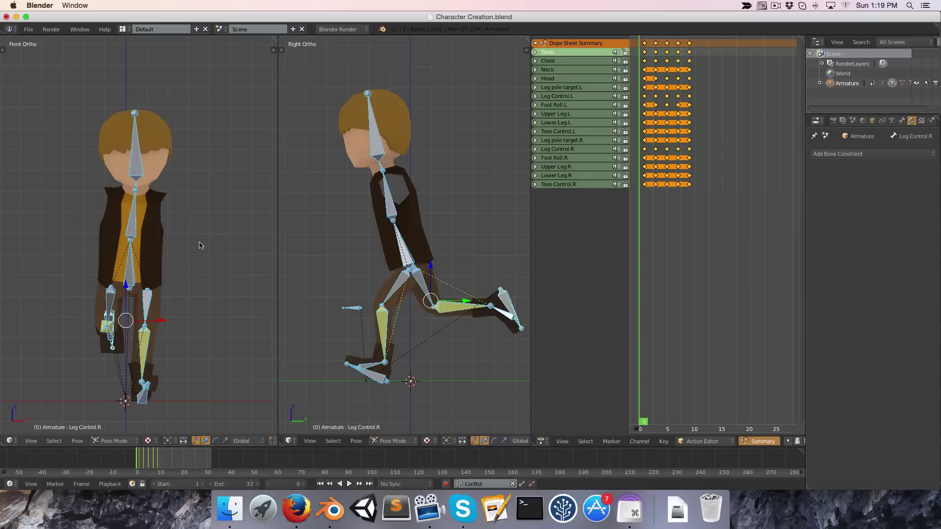
pyautogui.scroll(1, 199, 245)
pyautogui.moveTo(635, 234); pyautogui.dragTo(663, 237)
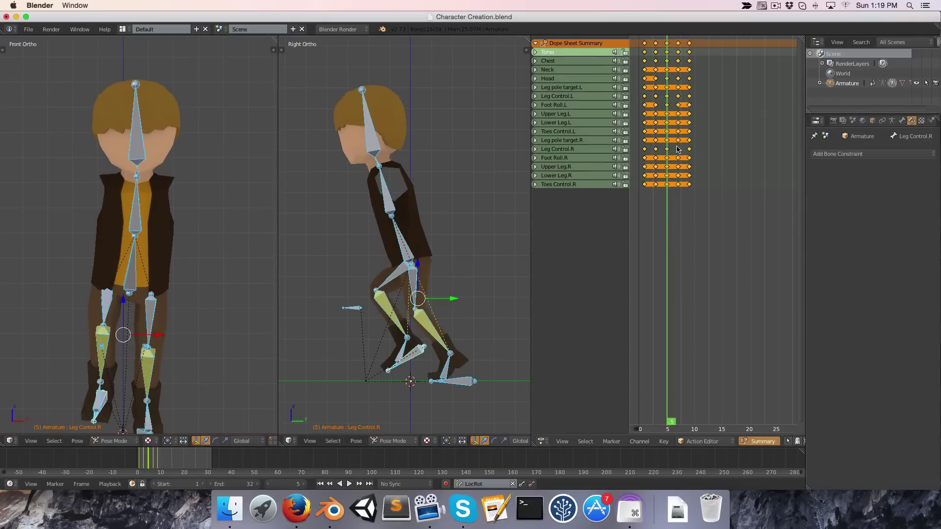
pyautogui.press('t')
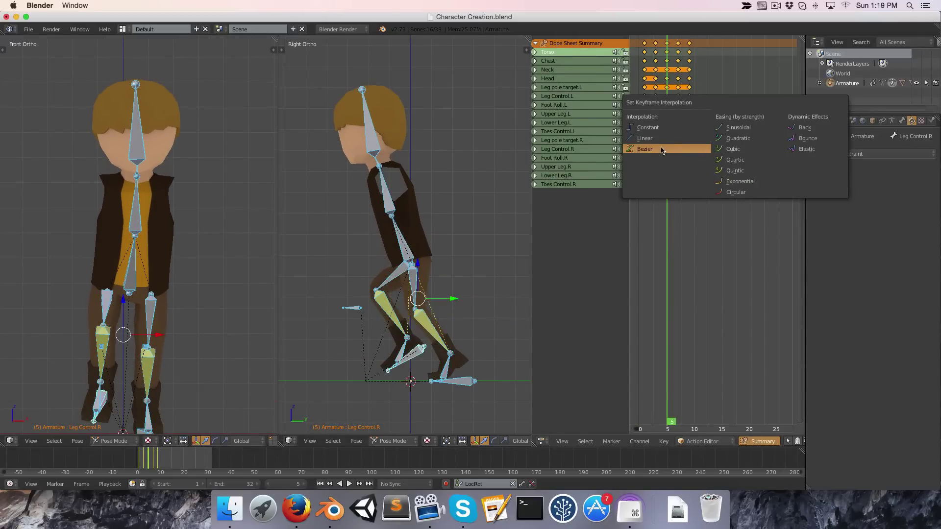
pyautogui.click(661, 150)
# Duplicate all keyframes of the frame 1 contact pose to frame 17.
pyautogui.moveTo(684, 178)
pyautogui.mouseDown()
pyautogui.moveTo(641, 186)
pyautogui.moveTo(700, 191)
pyautogui.moveTo(690, 193)
pyautogui.mouseUp()
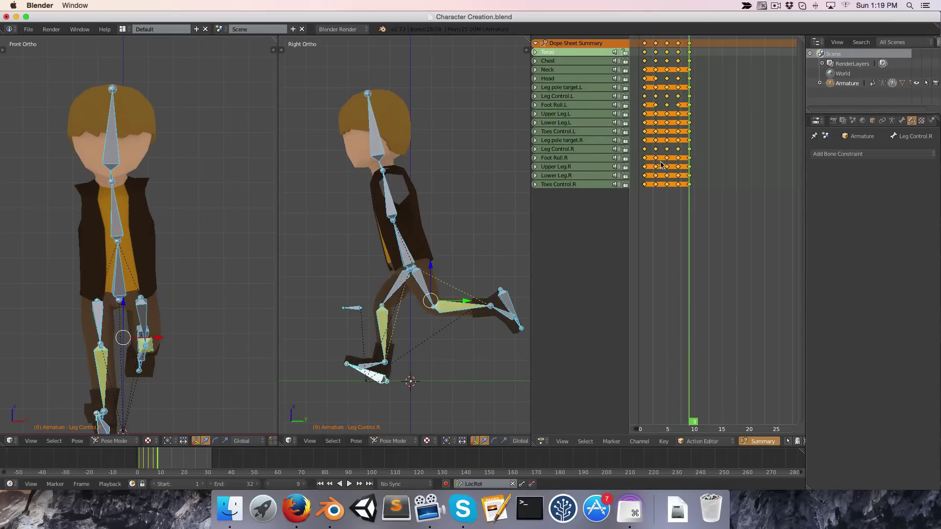
pyautogui.moveTo(687, 159); pyautogui.dragTo(736, 189)
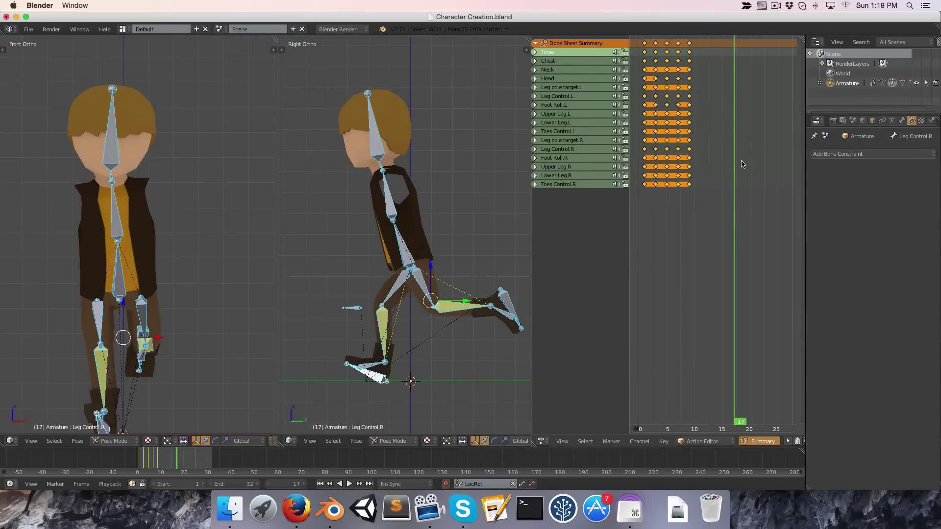
pyautogui.keyDown('alt'); pyautogui.rightClick(644, 184); pyautogui.keyUp('alt')
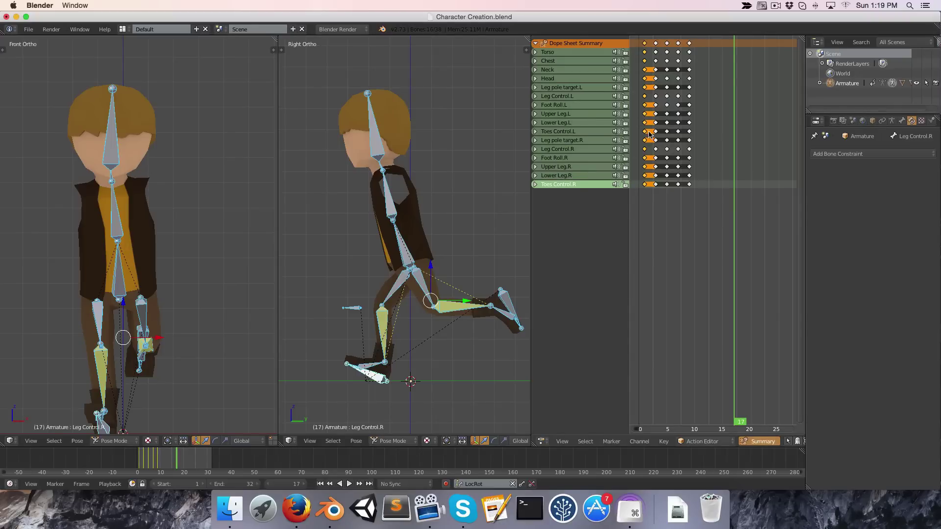
pyautogui.hotkey('shift', 'd')
pyautogui.click(733, 151)
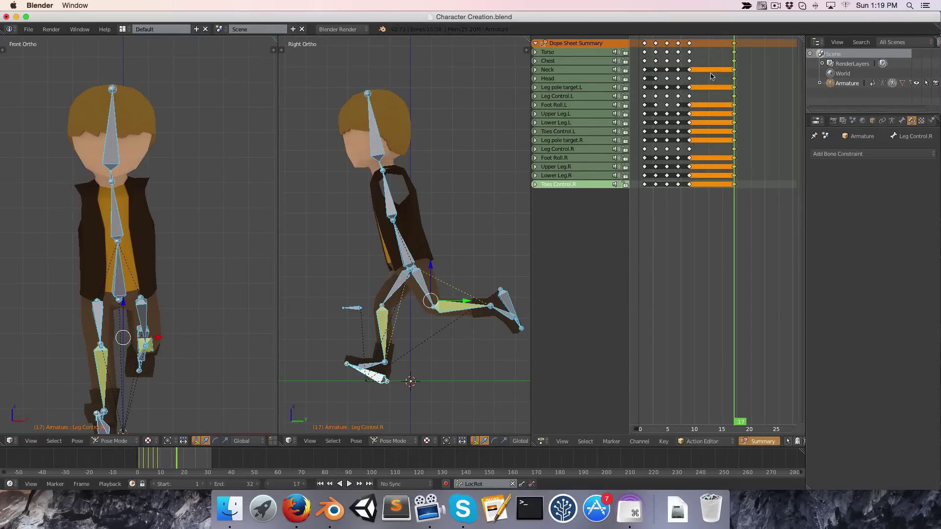
# Copy the frame 3 pose, paste it mirrored at frame 11, and insert LocRot keyframes for all bones.
pyautogui.click(657, 192)
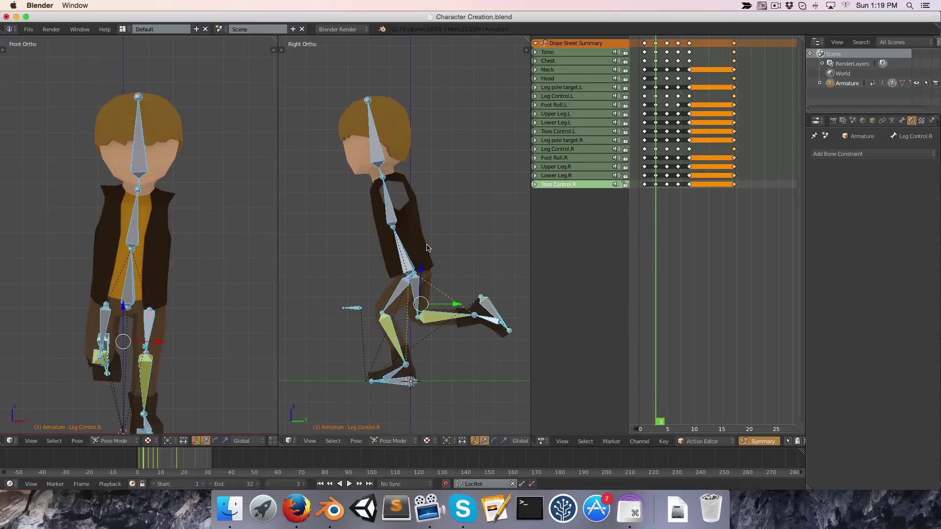
pyautogui.hotkey('ctrl', 'c')
pyautogui.click(697, 208)
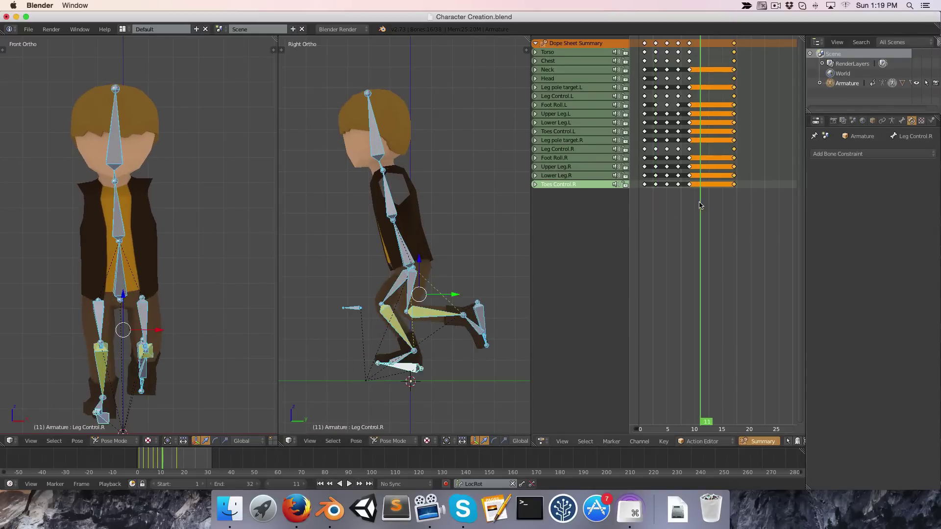
pyautogui.hotkey('ctrl', 'shift', 'v')
pyautogui.press('i')
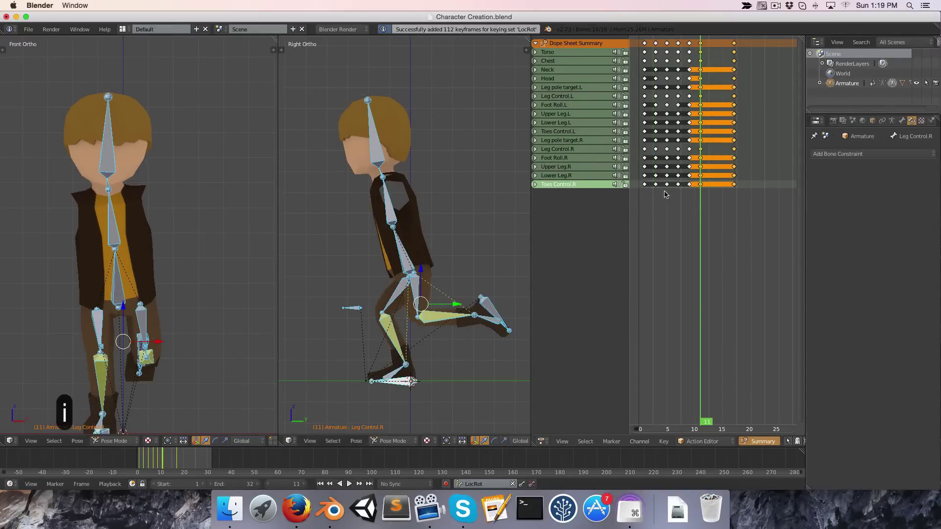
# Copy the frame 5 pose, paste it mirrored at frame 13, and insert LocRot keyframes for all bones.
pyautogui.click(669, 190)
pyautogui.hotkey('ctrl', 'c')
pyautogui.click(713, 207)
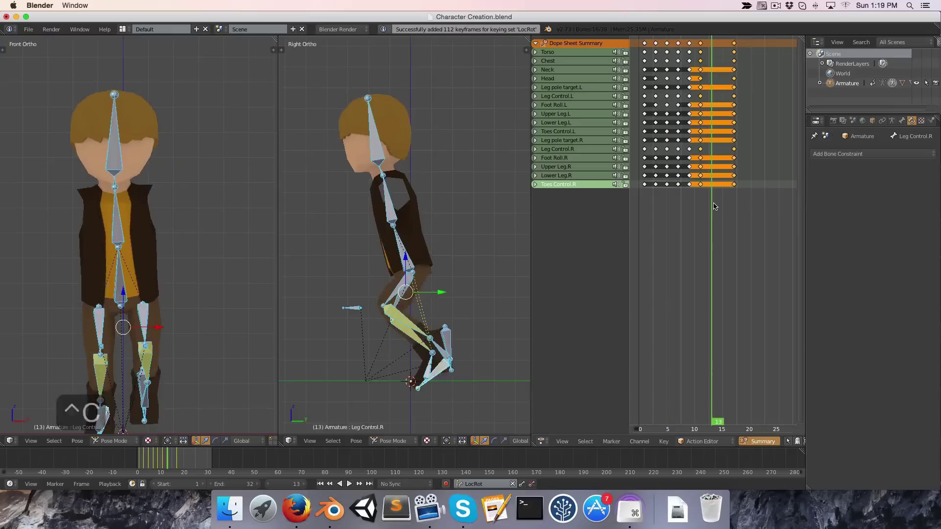
pyautogui.hotkey('ctrl', 'shift', 'v')
pyautogui.press('i')
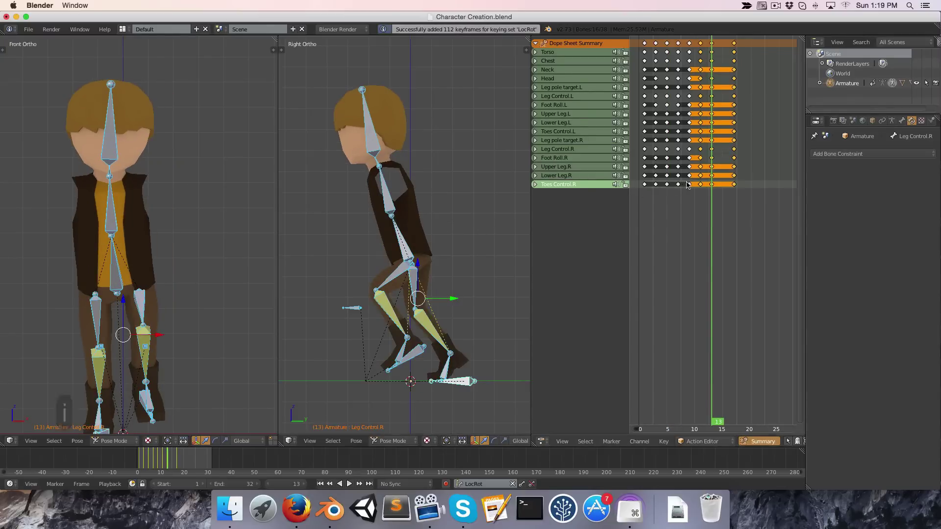
# Copy the frame 9 pose, paste it mirrored at frame 15, and insert LocRot keyframes for all bones.
pyautogui.press('Down')
pyautogui.press('Down')
pyautogui.hotkey('ctrl', 'c')
pyautogui.click(724, 180)
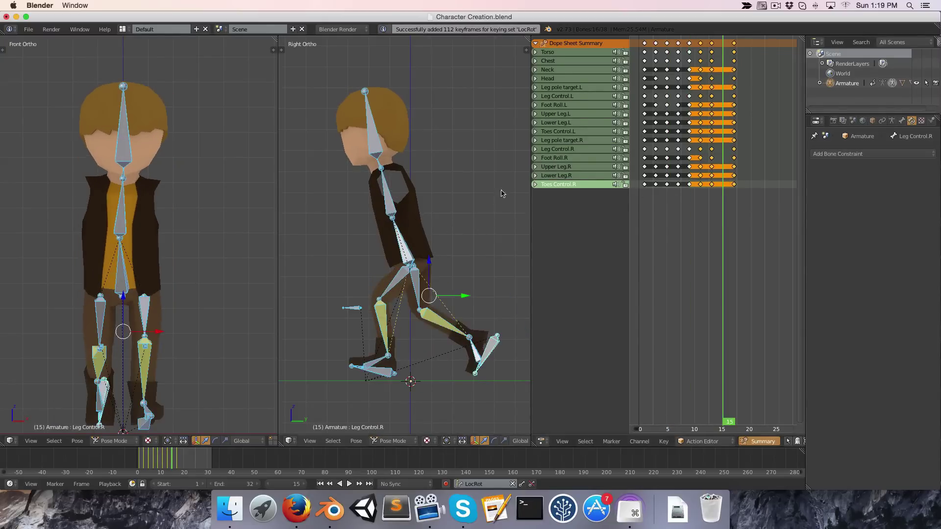
pyautogui.hotkey('ctrl', 'shift', 'v')
pyautogui.press('i')
pyautogui.press('a')
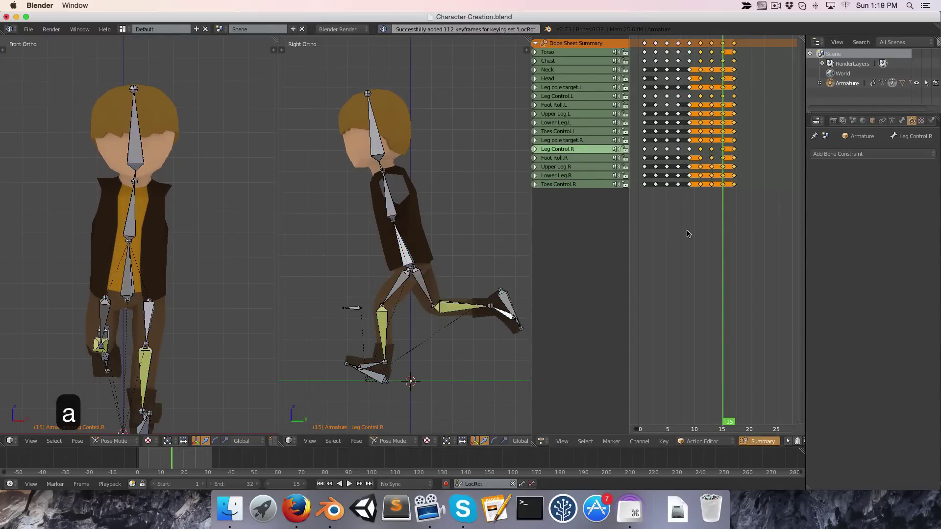
# Scrub between the first and last contact poses and set the animation's end frame to 16.
pyautogui.click(653, 194)
pyautogui.moveTo(651, 194); pyautogui.dragTo(734, 210)
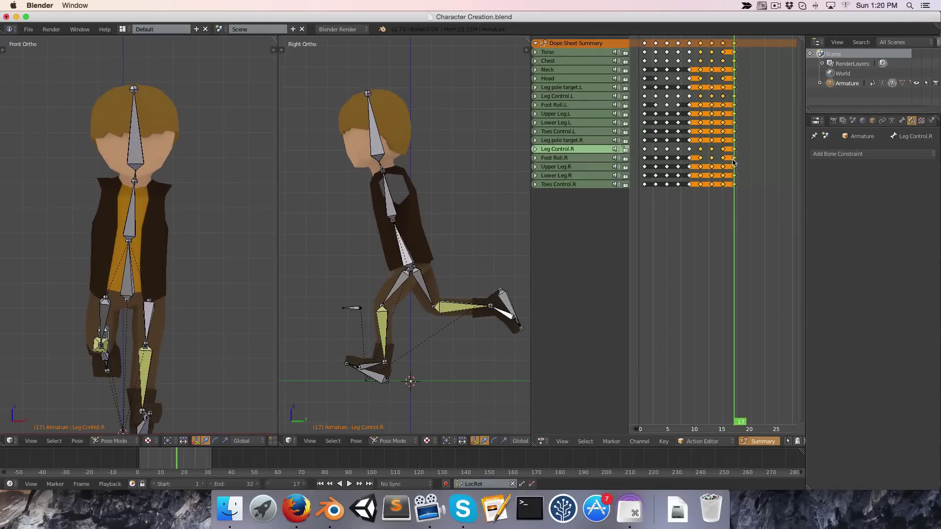
pyautogui.click(644, 188)
pyautogui.click(734, 189)
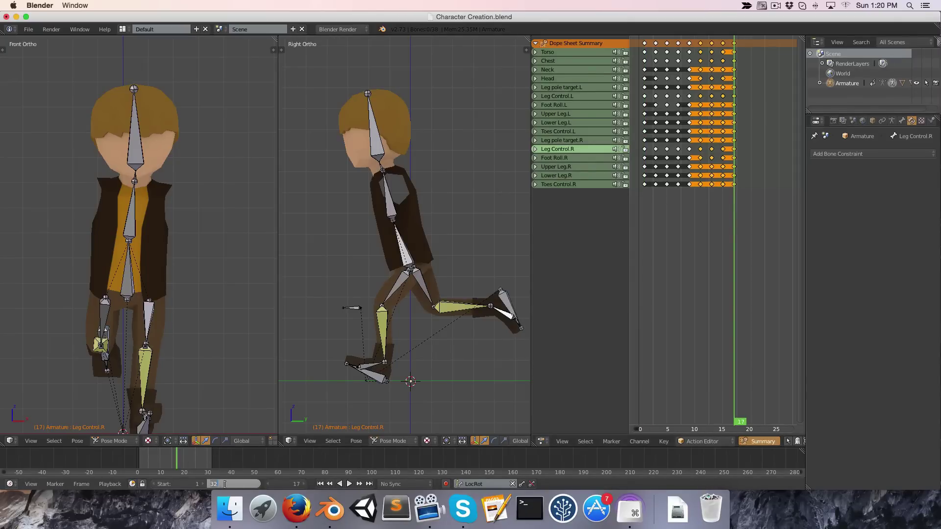
pyautogui.write('16')
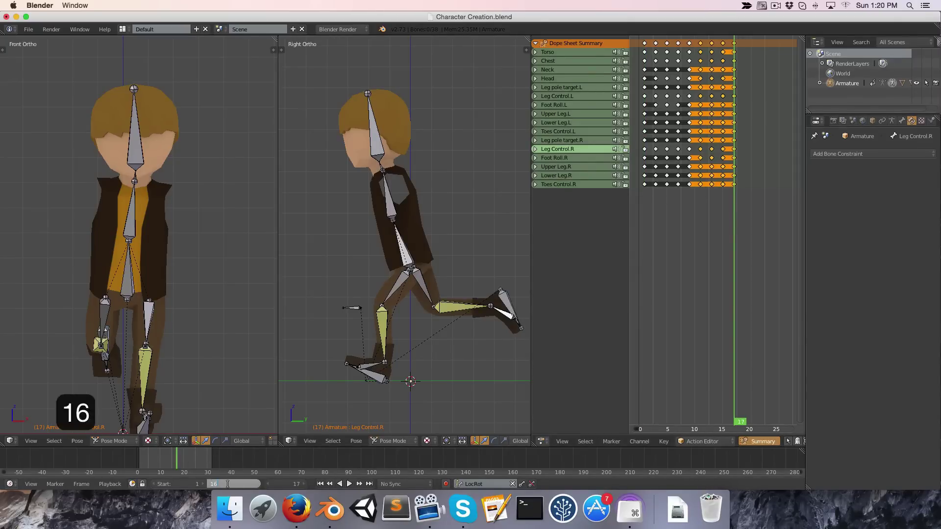
pyautogui.press('Return')
# Play back the run cycle from frame 0 to check how it loops.
pyautogui.moveTo(645, 169); pyautogui.dragTo(565, 178)
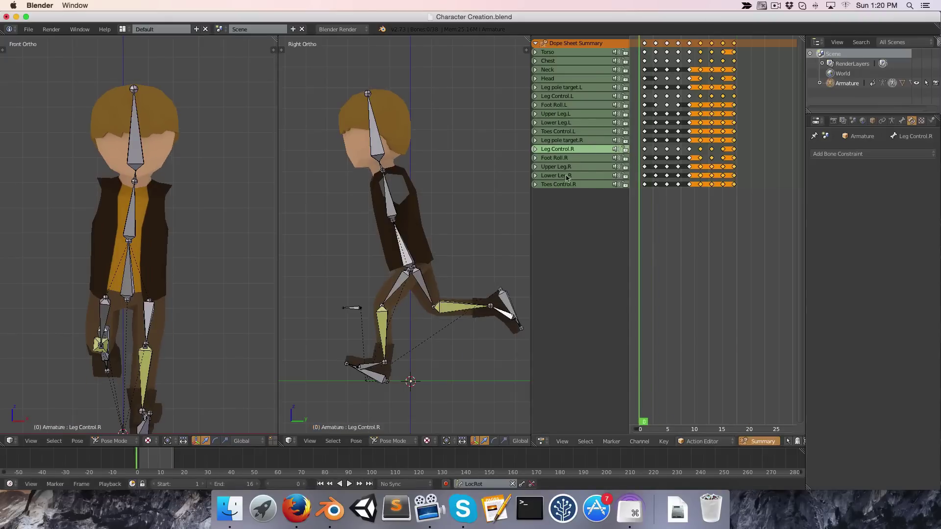
pyautogui.hotkey('alt', 'a')
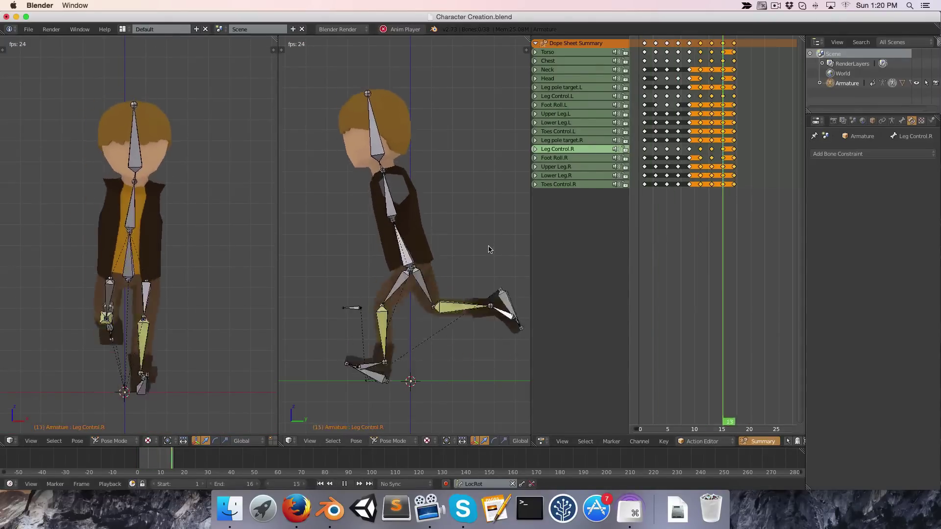
pyautogui.hotkey('alt', 'a')
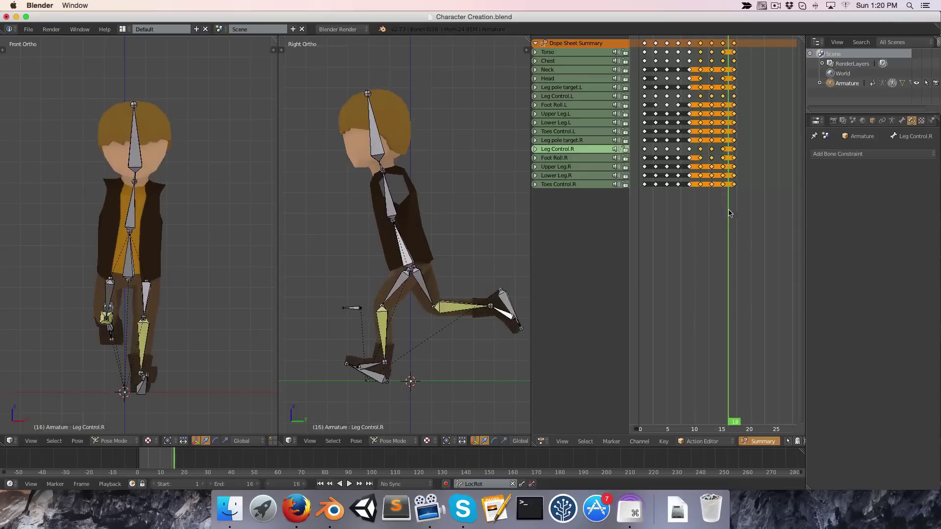
# Copy the frame 7 pose with all bones selected, paste it mirrored at frame 15, and insert LocRot keyframes.
pyautogui.moveTo(729, 213); pyautogui.dragTo(678, 190)
pyautogui.press('a')
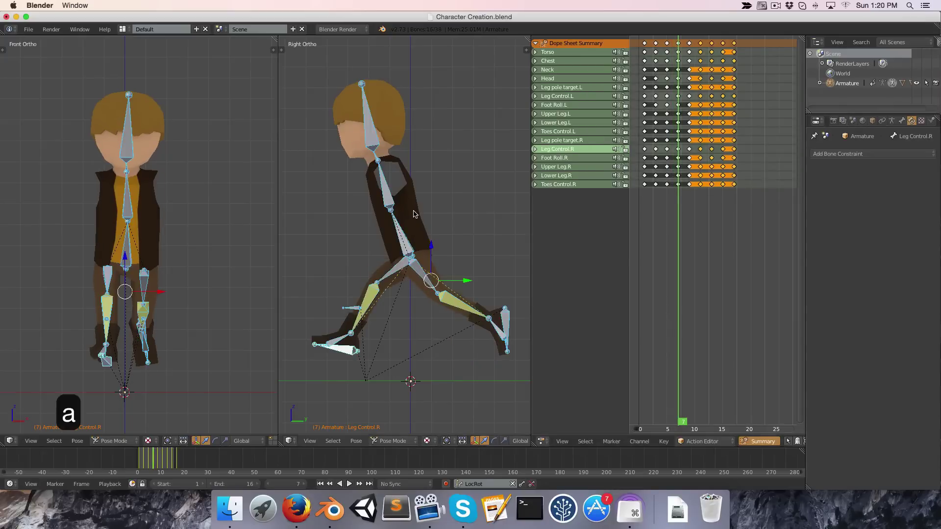
pyautogui.press('Up')
pyautogui.press('Up')
pyautogui.press('Up')
pyautogui.press('Up')
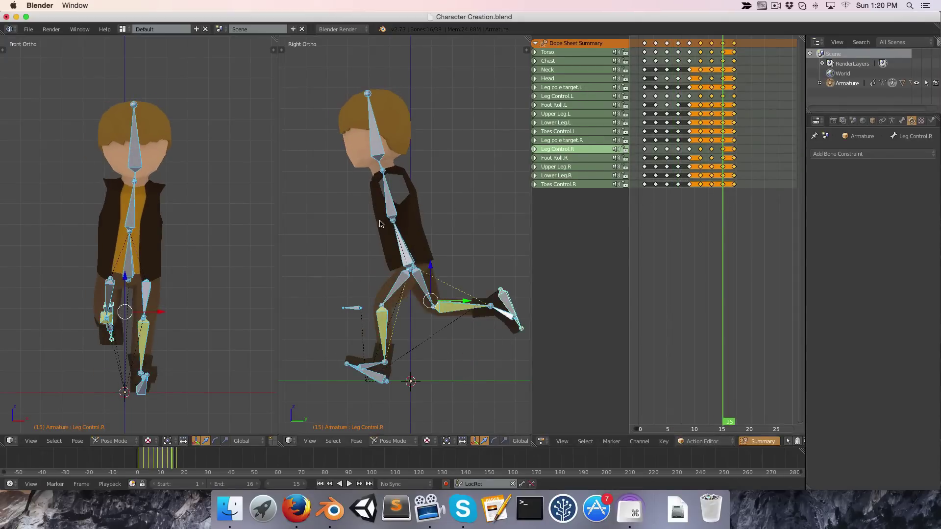
pyautogui.hotkey('ctrl', 'shift', 'v')
pyautogui.press('i')
pyautogui.press('a')
# Play back the run cycle in Object Mode with the armature hidden and inspect the character's motion.
pyautogui.hotkey('alt', 'a')
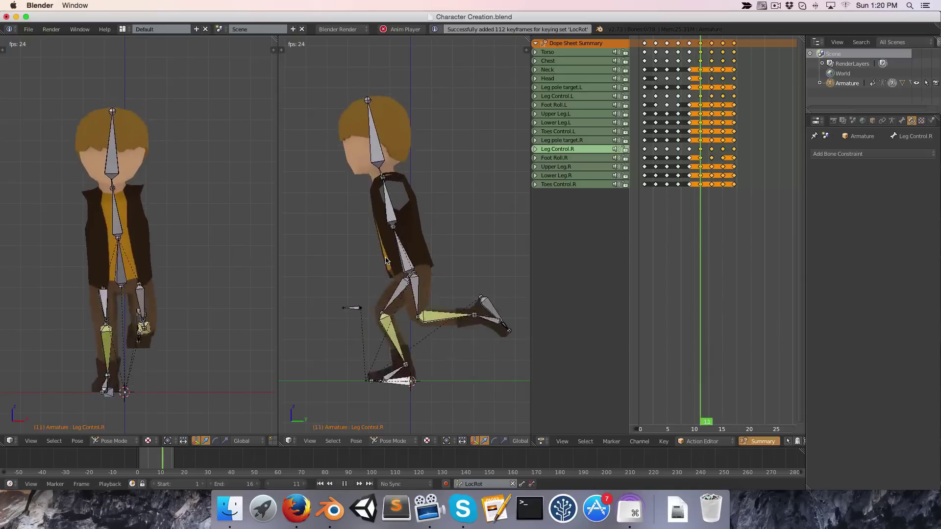
pyautogui.hotkey('ctrl', 'Tab')
pyautogui.press('h')
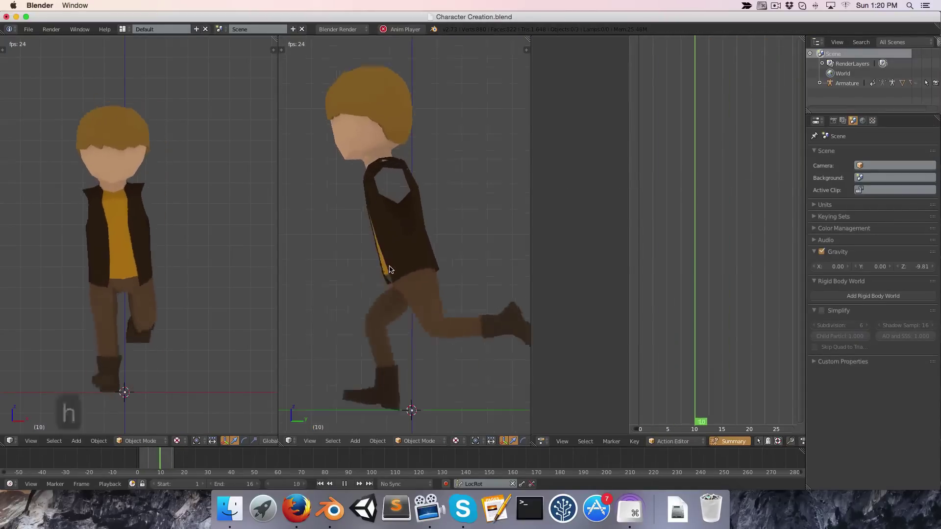
pyautogui.keyDown('shift'); pyautogui.moveTo(390, 270); pyautogui.dragTo(383, 271, button='middle'); pyautogui.keyUp('shift')
pyautogui.scroll(1, 123, 276)
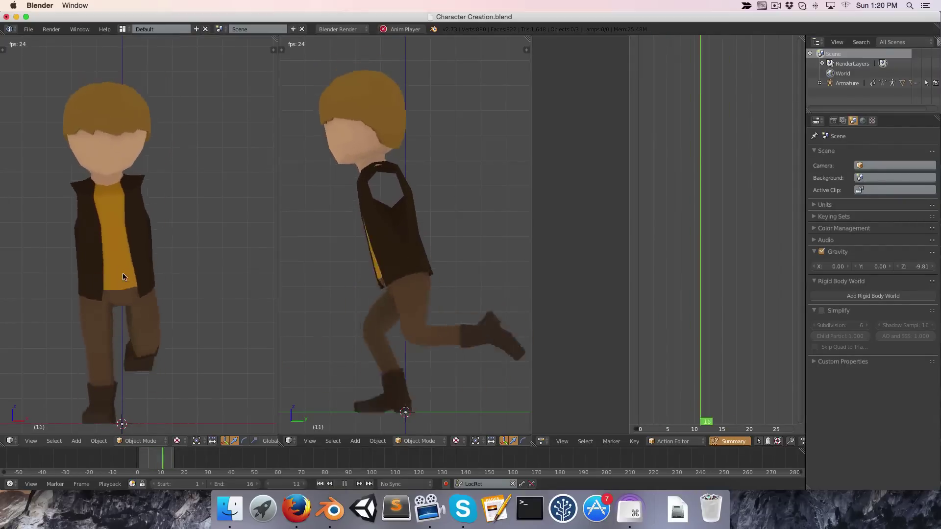
pyautogui.hotkey('alt', 'a')
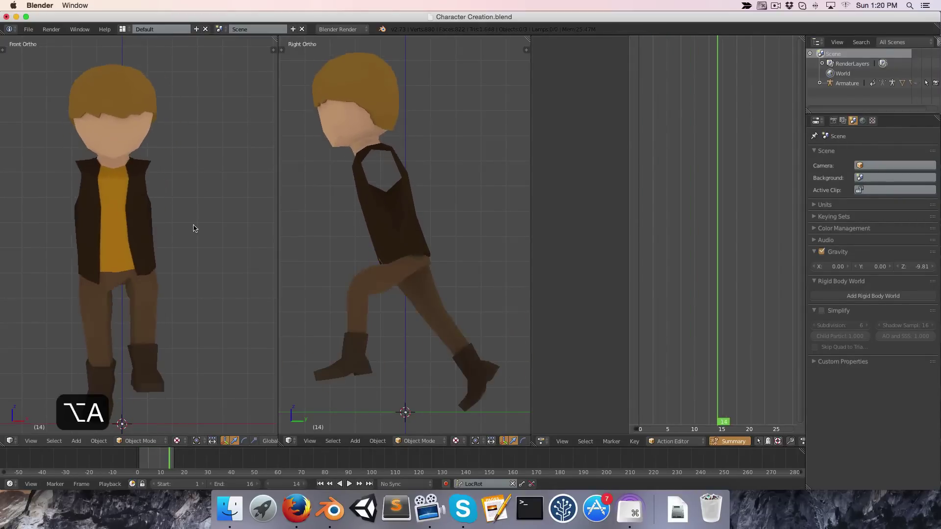
# Unhide all objects and join the separated hat and arms mesh into the main Character mesh.
pyautogui.hotkey('alt', 'h')
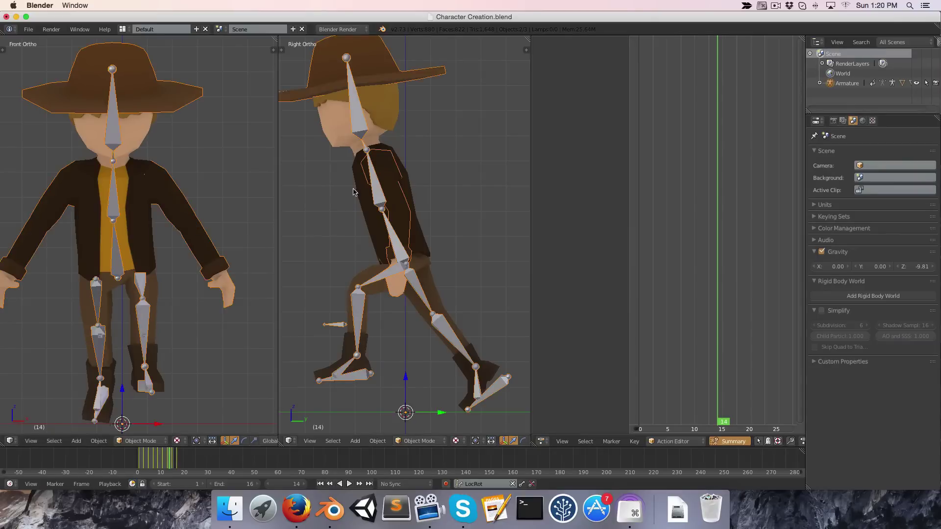
pyautogui.rightClick(163, 194)
pyautogui.scroll(-2, 162, 198)
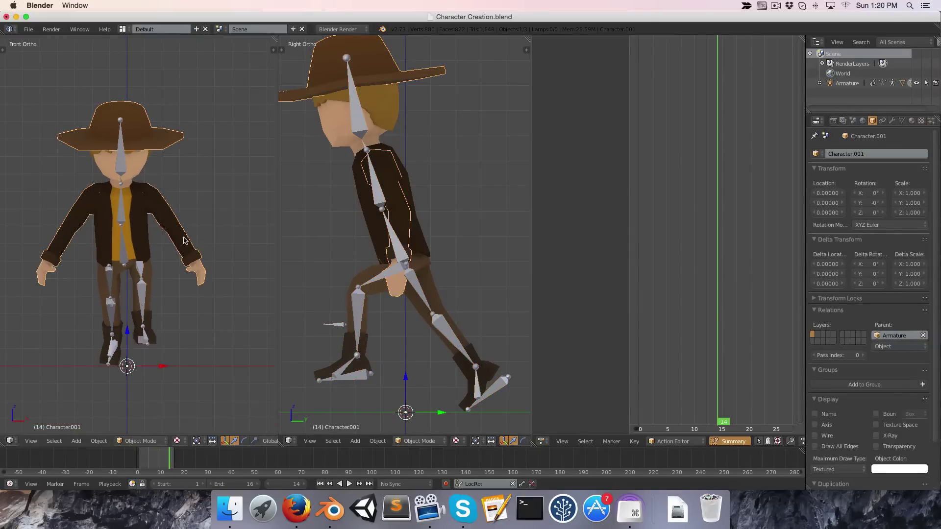
pyautogui.press('g')
pyautogui.rightClick(128, 217)
pyautogui.rightClick(130, 223)
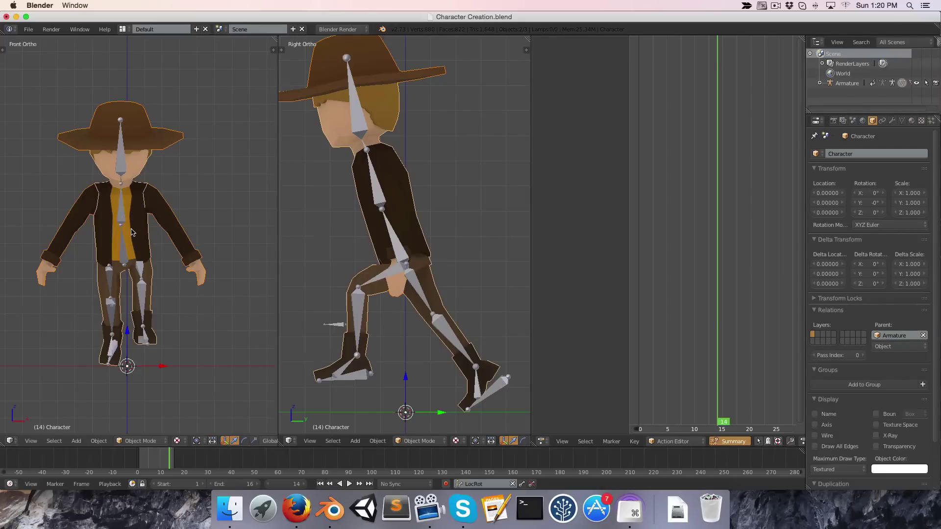
pyautogui.hotkey('ctrl', 'j')
# Put the armature in Pose Mode and reveal all of its hidden bones.
pyautogui.rightClick(120, 216)
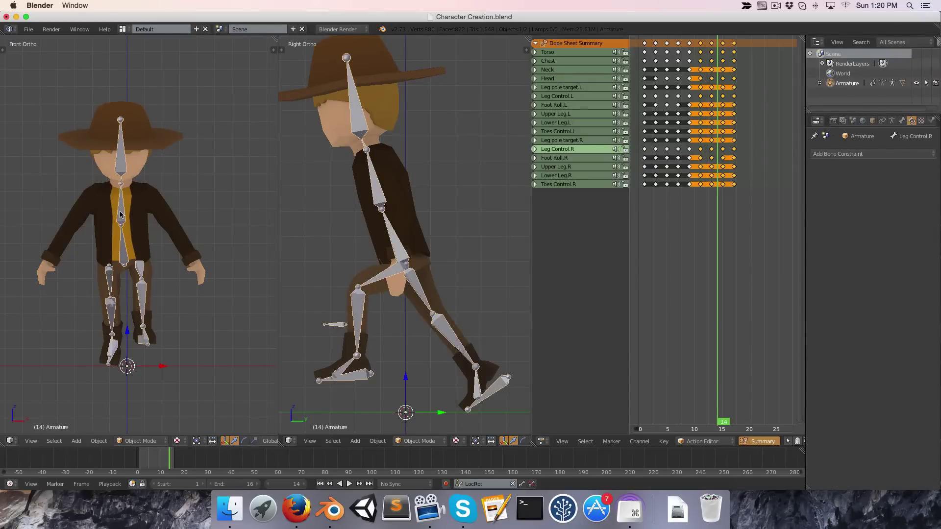
pyautogui.hotkey('ctrl', 'Tab')
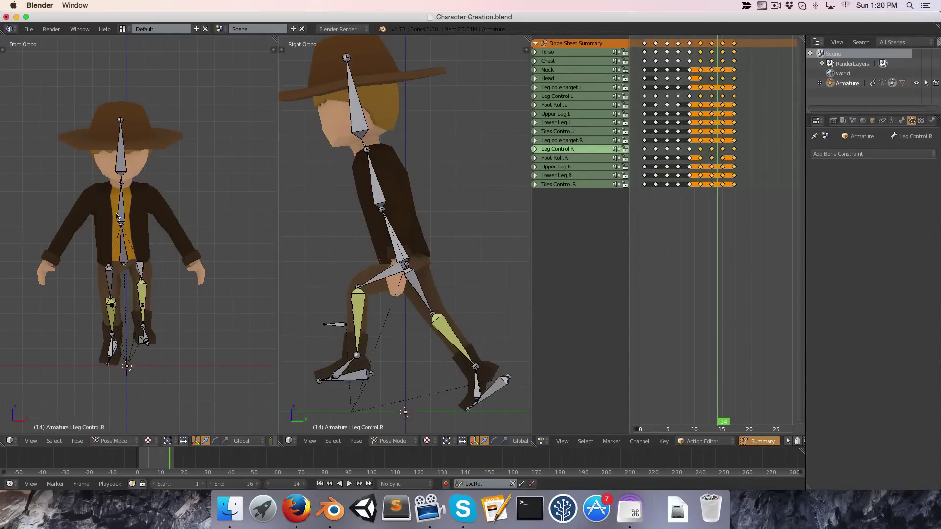
pyautogui.press('a')
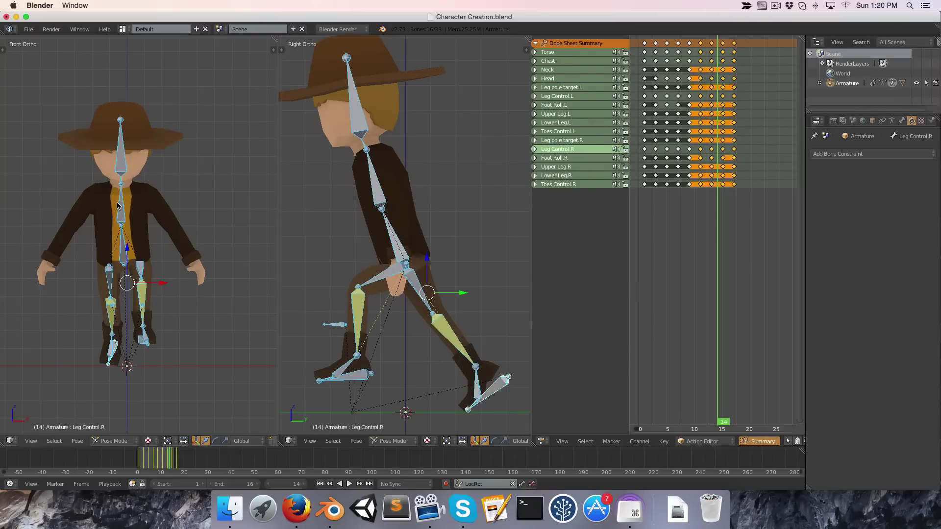
pyautogui.hotkey('alt', 'h')
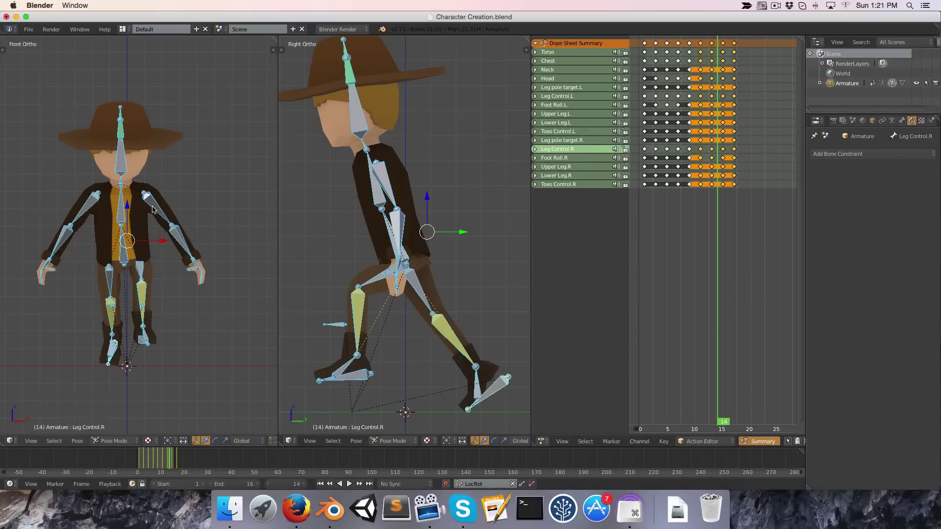
# Hide every bone of the armature except those of the left arm and hand.
pyautogui.rightClick(160, 212)
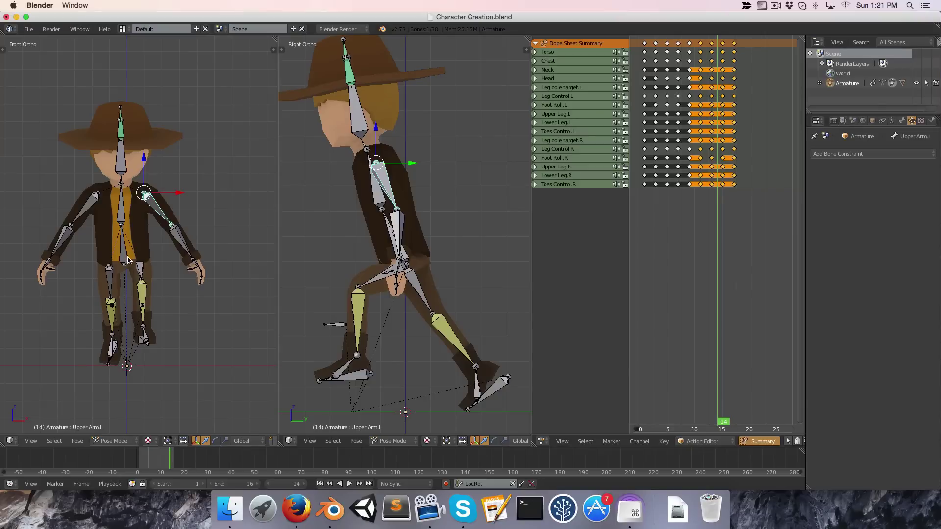
pyautogui.press('a')
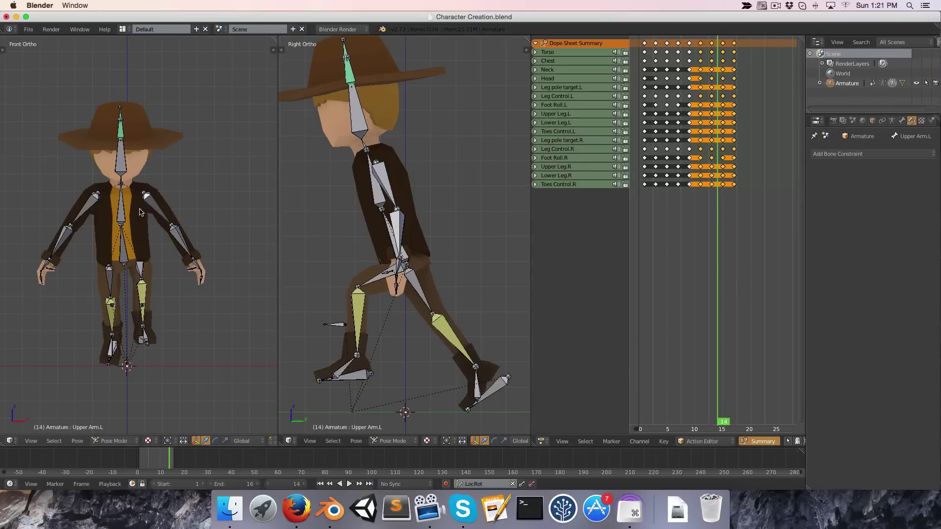
pyautogui.press('b')
pyautogui.moveTo(25, 82); pyautogui.dragTo(136, 380)
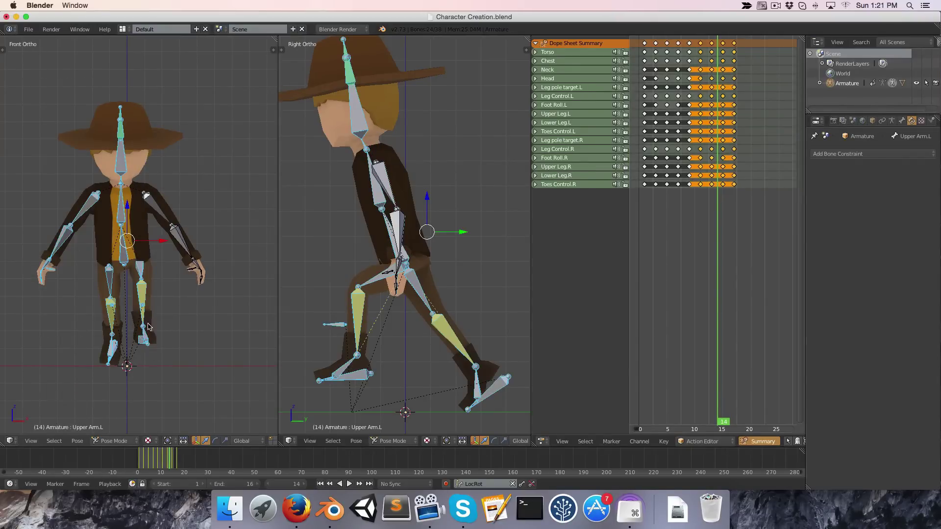
pyautogui.press('h')
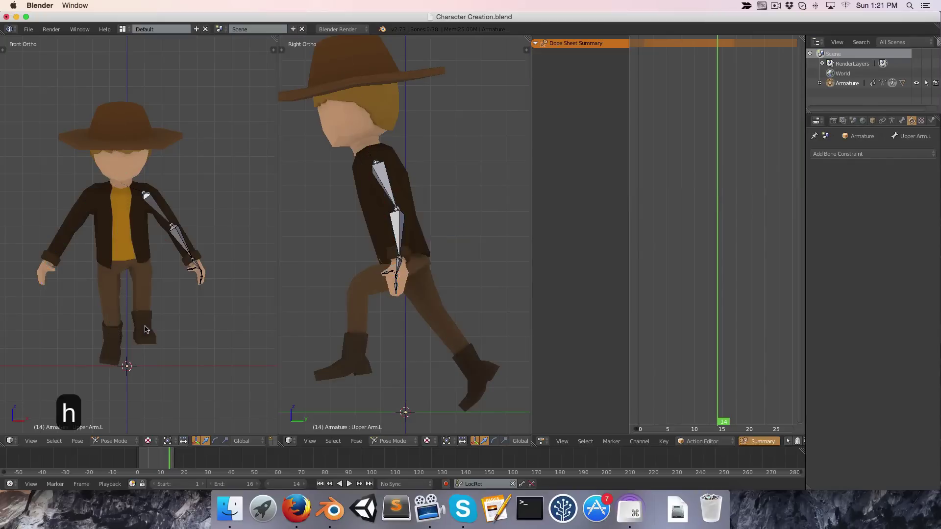
# Separate the right arm and the hat from the Character mesh by selection and hide the separated part.
pyautogui.rightClick(140, 244)
pyautogui.press('Tab')
pyautogui.press('a')
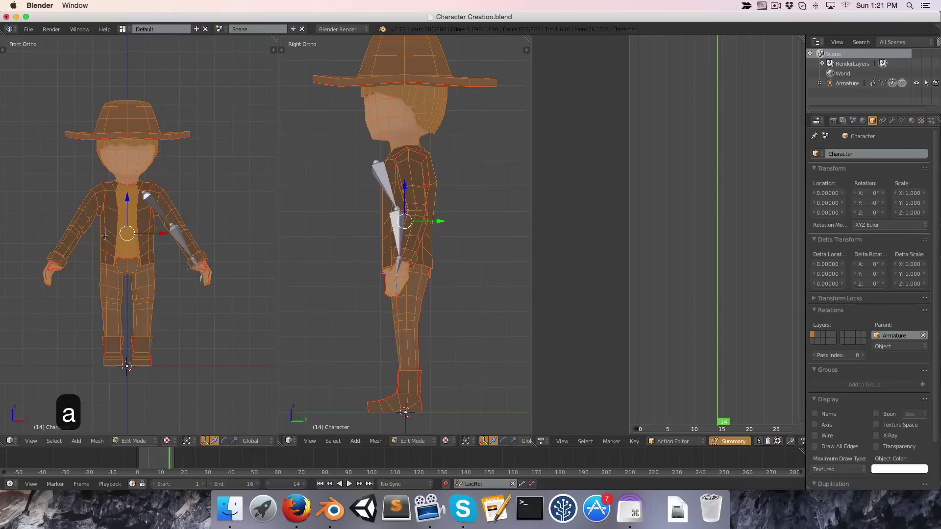
pyautogui.press('z')
pyautogui.press('a')
pyautogui.press('c')
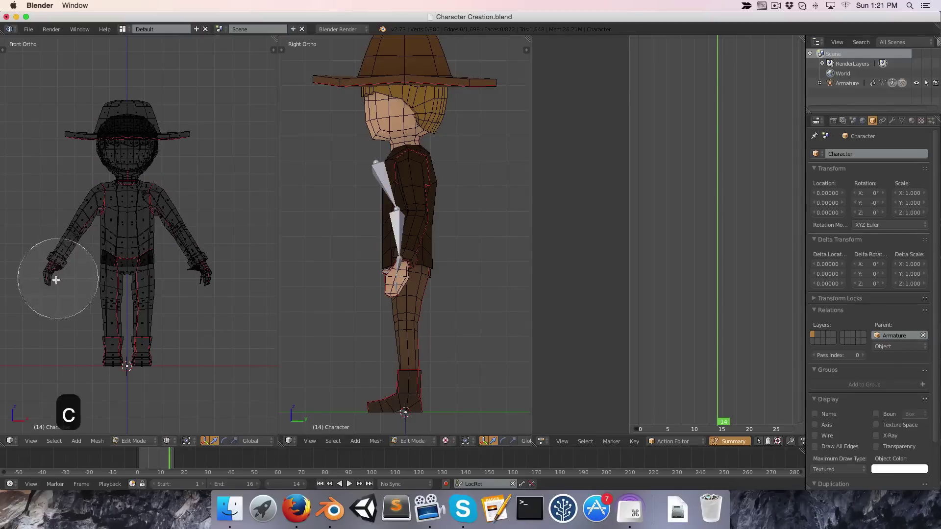
pyautogui.moveTo(37, 277)
pyautogui.mouseDown()
pyautogui.moveTo(49, 236)
pyautogui.moveTo(76, 199)
pyautogui.mouseUp()
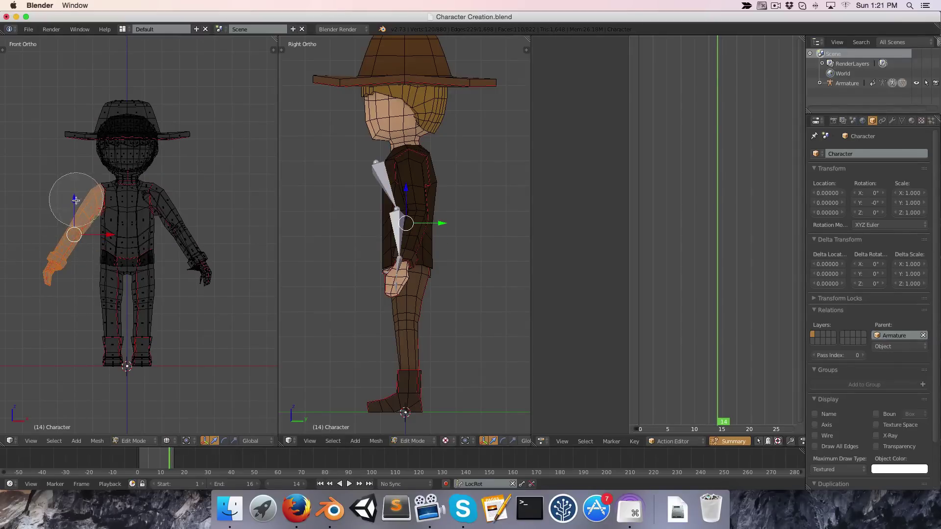
pyautogui.rightClick(74, 203)
pyautogui.press('l')
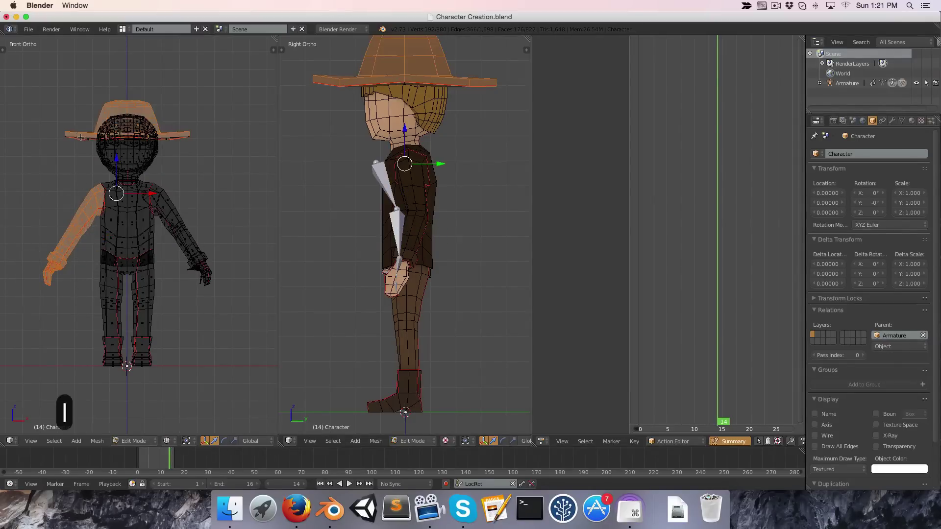
pyautogui.press('p')
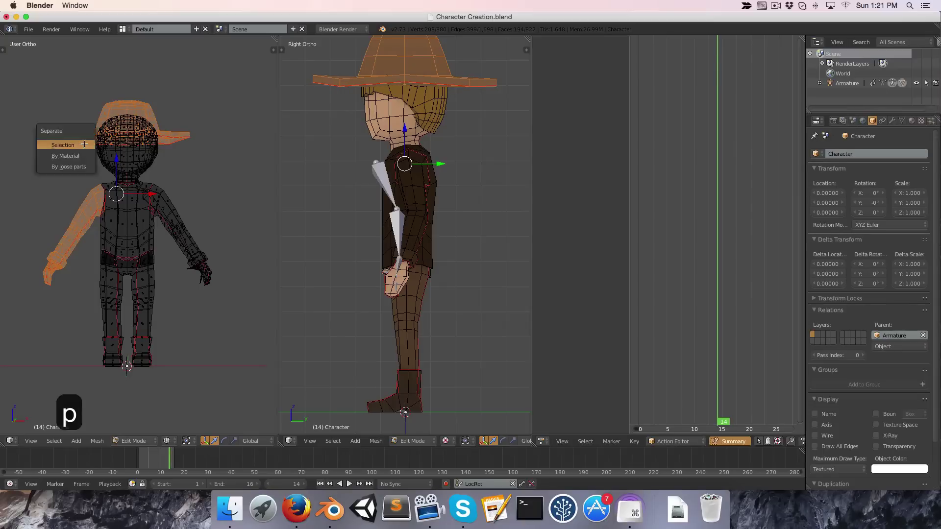
pyautogui.click(87, 142)
pyautogui.press('Tab')
pyautogui.press('h')
# Restore textured shading in the front viewport, select the left upper arm bone, and switch that viewport to the right side view.
pyautogui.press('z')
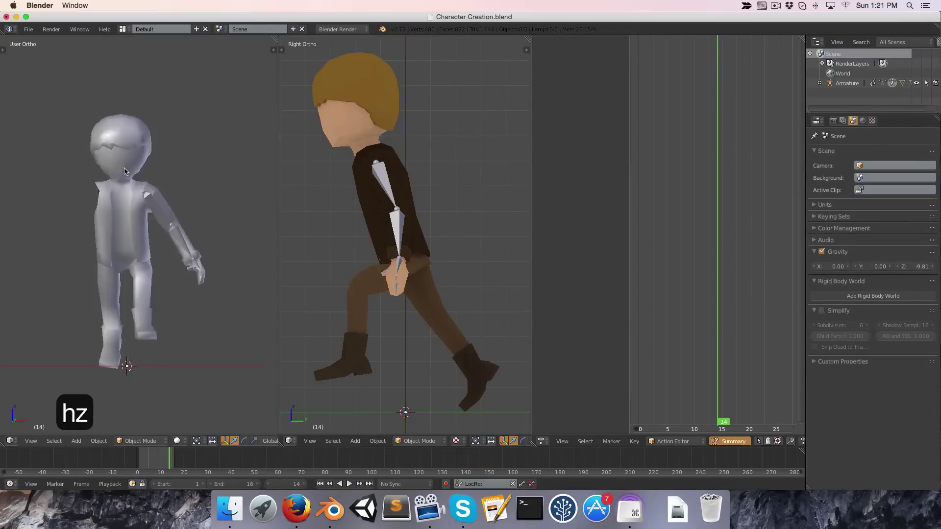
pyautogui.press('KP_1')
pyautogui.rightClick(152, 208)
pyautogui.rightClick(152, 208)
pyautogui.hotkey('alt', 'z')
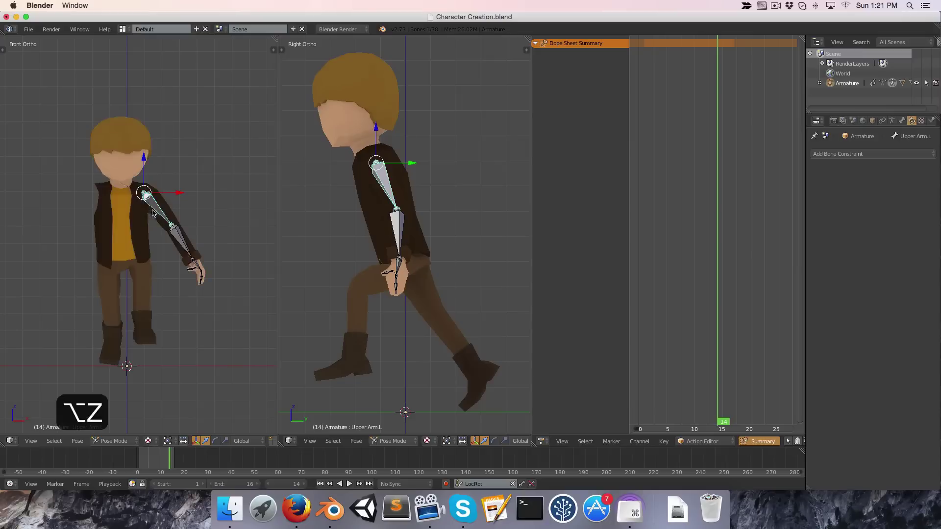
pyautogui.press('KP_3')
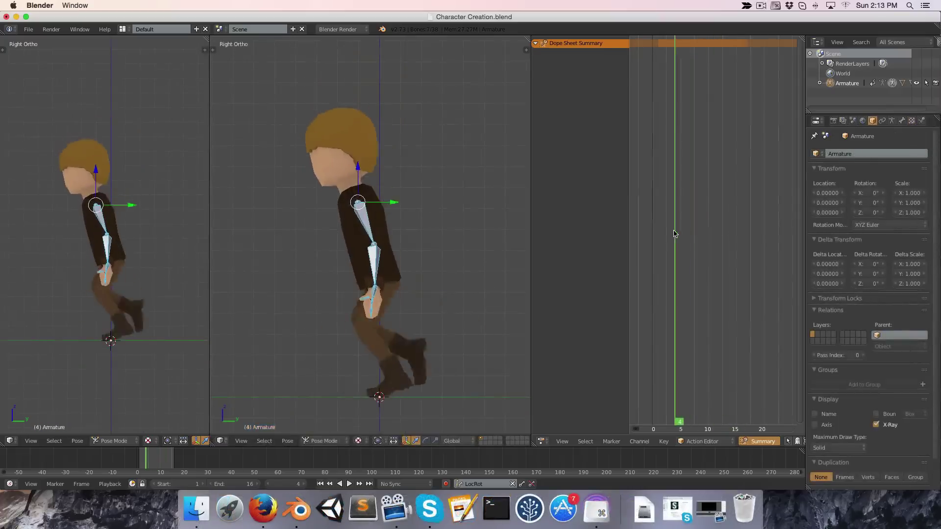
# At frame 1, rotate both finger bones of the left hand inward to curl the fingers into a fist.
pyautogui.moveTo(675, 233); pyautogui.dragTo(658, 237)
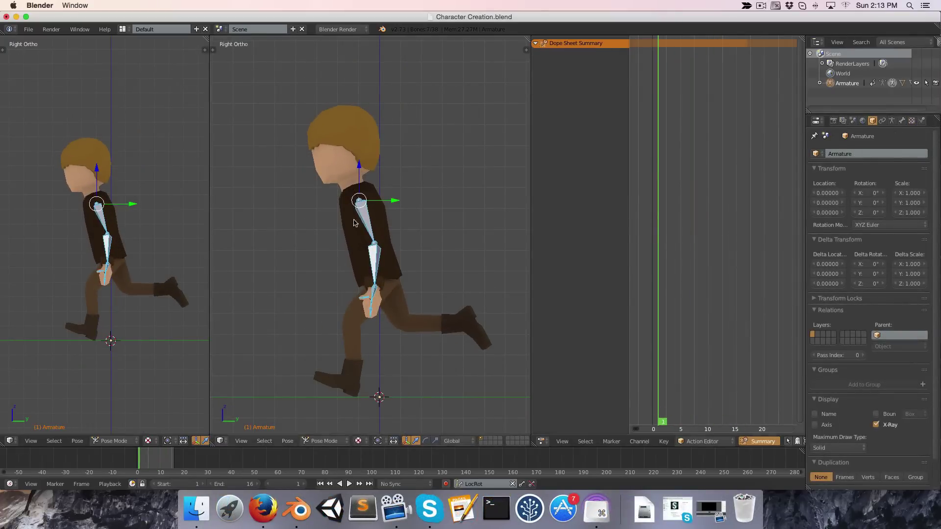
pyautogui.press('KP_1')
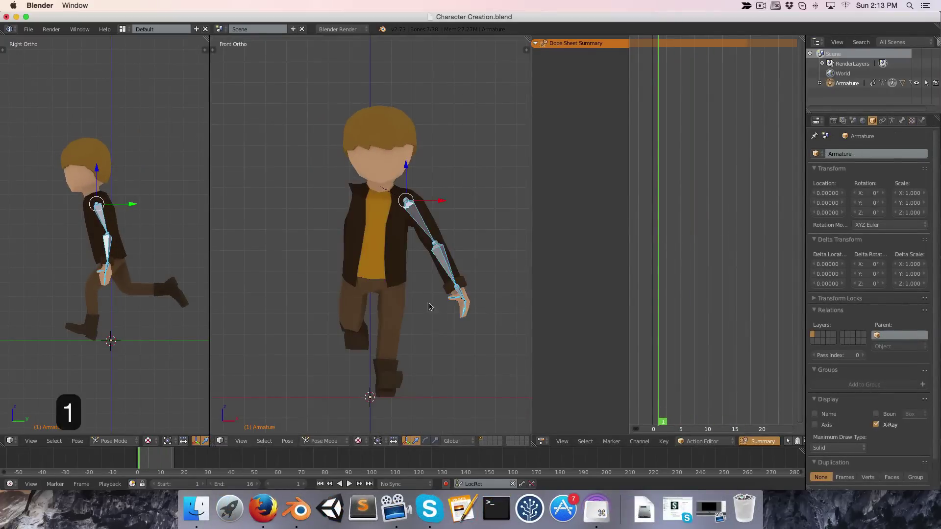
pyautogui.scroll(5, 451, 304)
pyautogui.rightClick(453, 304)
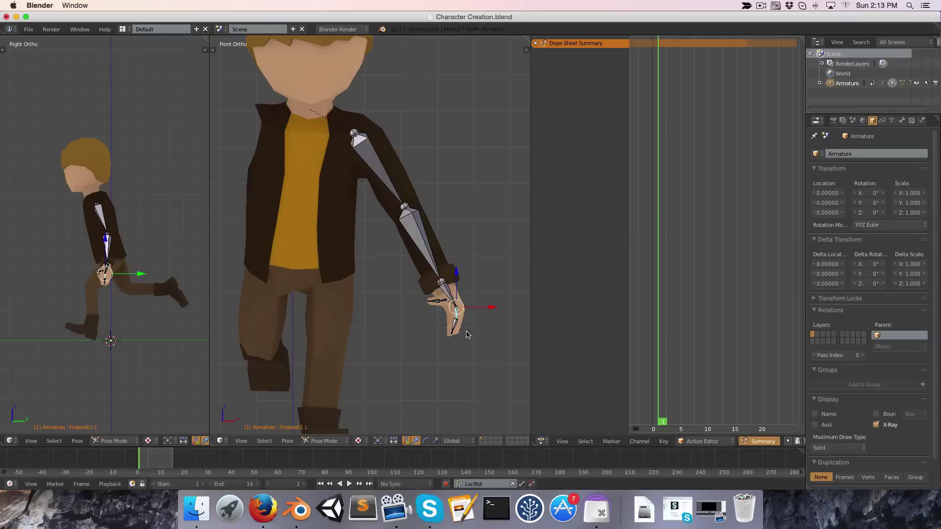
pyautogui.press('r')
pyautogui.click(442, 321)
pyautogui.rightClick(441, 319)
pyautogui.press('r')
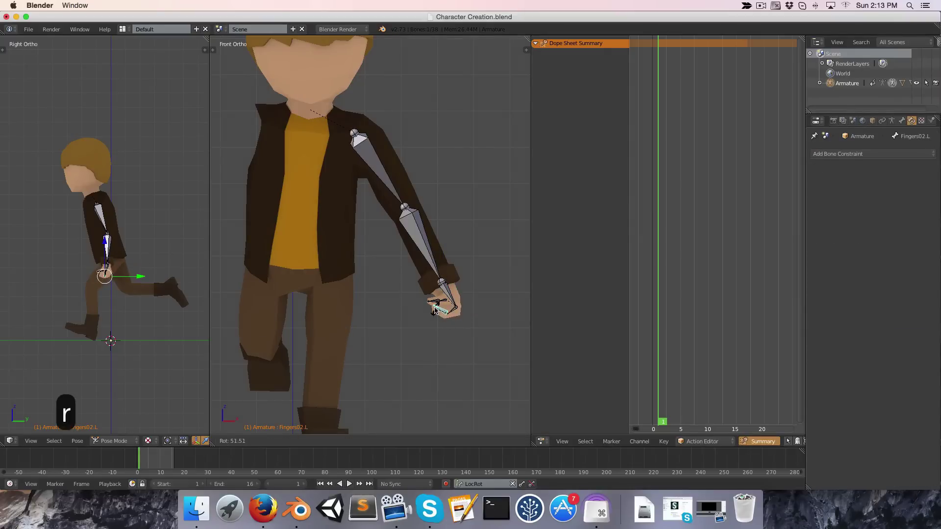
pyautogui.click(434, 307)
# Rotate both thumb bones of the left hand freely so the thumb folds in against the curled fingers.
pyautogui.rightClick(442, 300)
pyautogui.scroll(4, 453, 315)
pyautogui.keyDown('shift'); pyautogui.moveTo(454, 315); pyautogui.dragTo(316, 256, button='middle'); pyautogui.keyUp('shift')
pyautogui.press('r')
pyautogui.press('r')
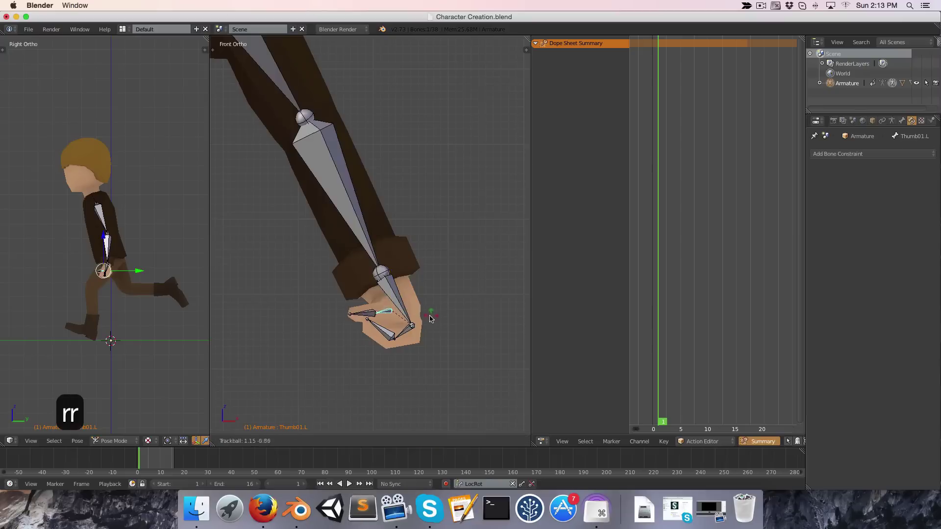
pyautogui.click(376, 321)
pyautogui.press('r')
pyautogui.press('r')
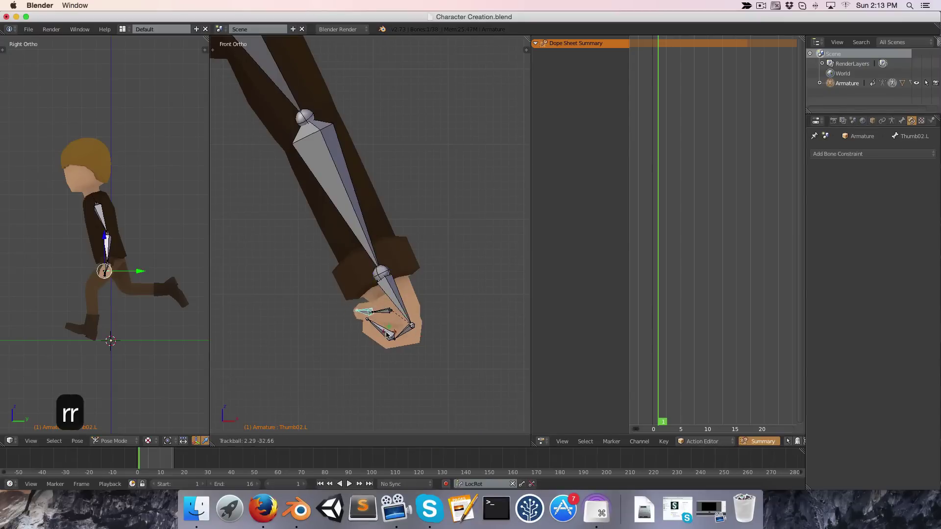
pyautogui.click(375, 327)
# Insert LocRot keyframes at frame 1 for all visible left arm, hand, finger and thumb bones.
pyautogui.moveTo(370, 331); pyautogui.dragTo(348, 339, button='middle')
pyautogui.scroll(-4, 349, 339)
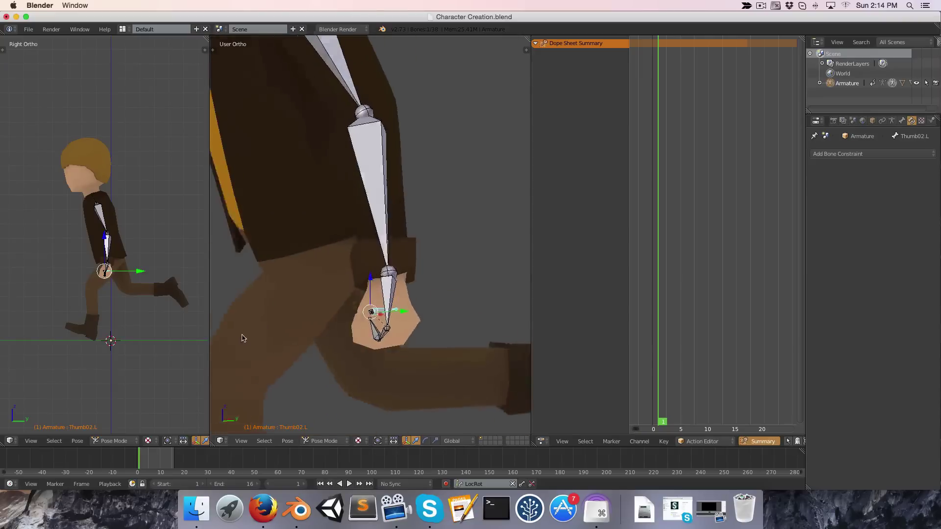
pyautogui.press('3')
pyautogui.press('a')
pyautogui.press('i')
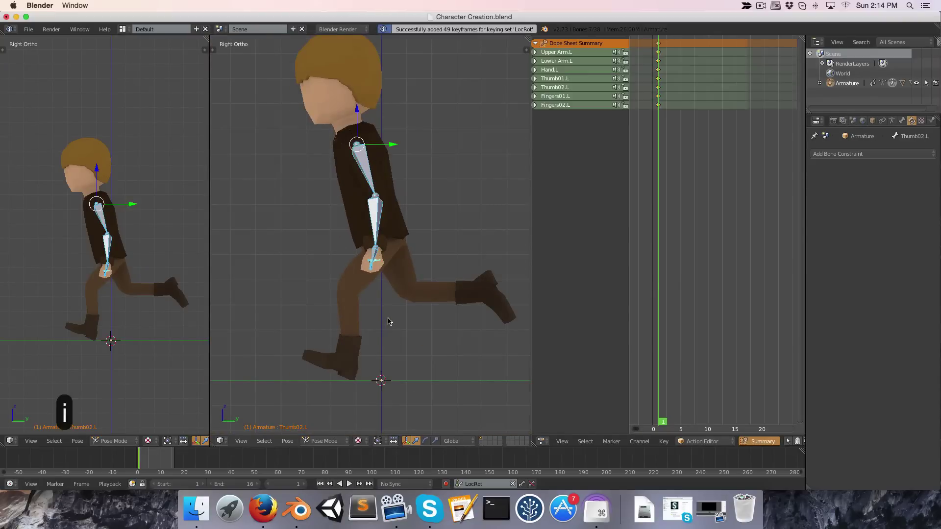
# Hide the finger and thumb bones, keeping only the upper arm, lower arm and hand bones visible.
pyautogui.scroll(4, 388, 321)
pyautogui.press('a')
pyautogui.press('KP_1')
pyautogui.press('b')
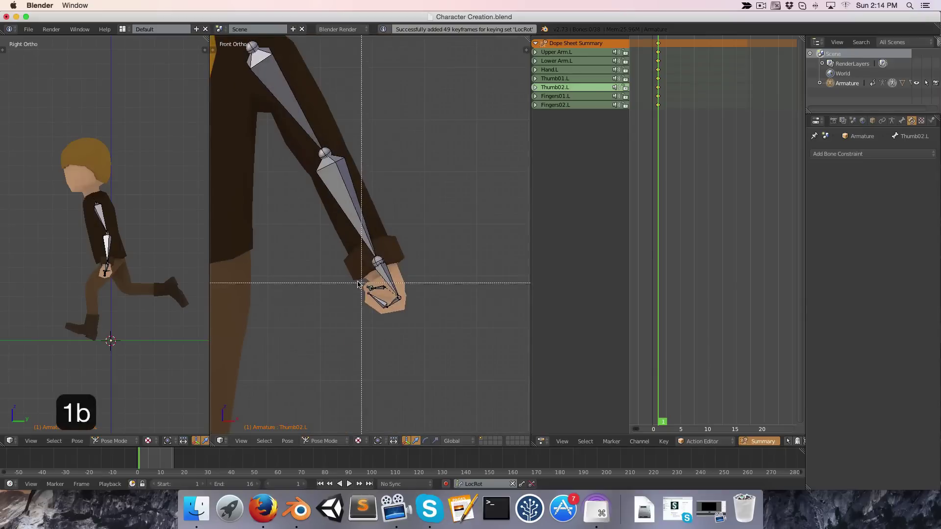
pyautogui.moveTo(386, 302); pyautogui.dragTo(396, 311)
pyautogui.press('b')
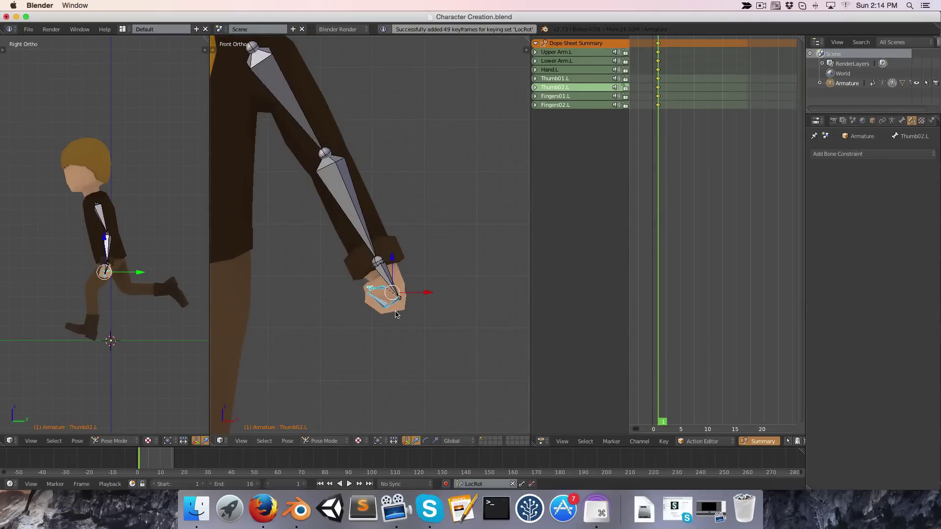
pyautogui.press('h')
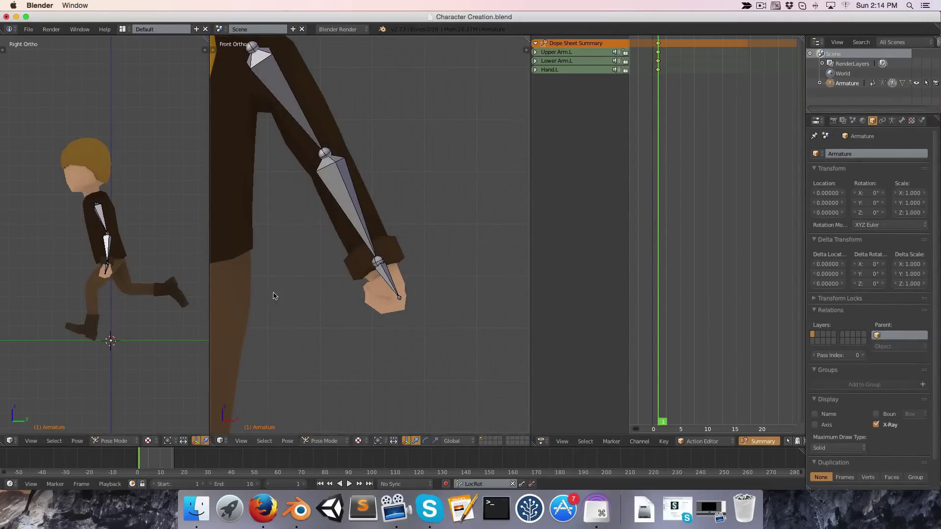
# Set up front and right side views side by side and rotate the left upper arm down closer to the torso.
pyautogui.scroll(-4, 273, 296)
pyautogui.press('KP_1')
pyautogui.press('KP_3')
pyautogui.scroll(5, 158, 242)
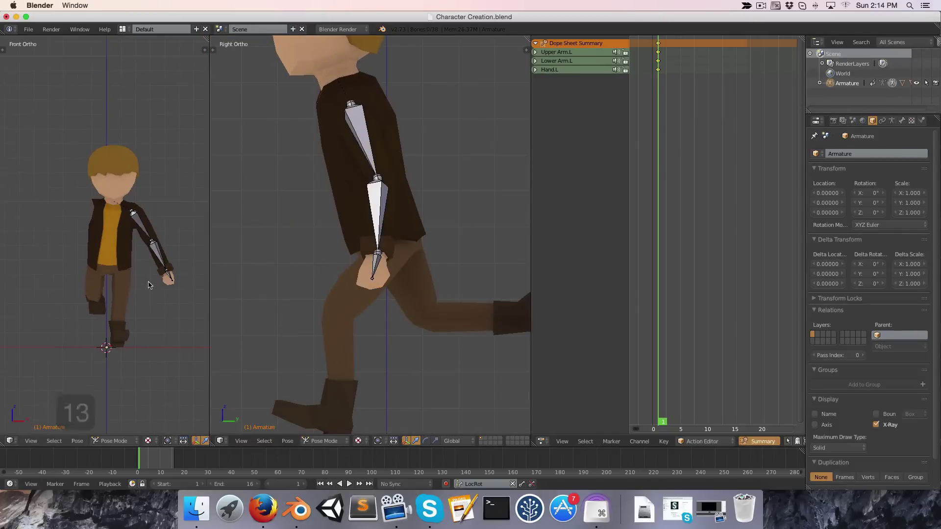
pyautogui.keyDown('shift'); pyautogui.moveTo(158, 243); pyautogui.dragTo(126, 241, button='middle'); pyautogui.keyUp('shift')
pyautogui.rightClick(158, 225)
pyautogui.press('r')
pyautogui.click(158, 274)
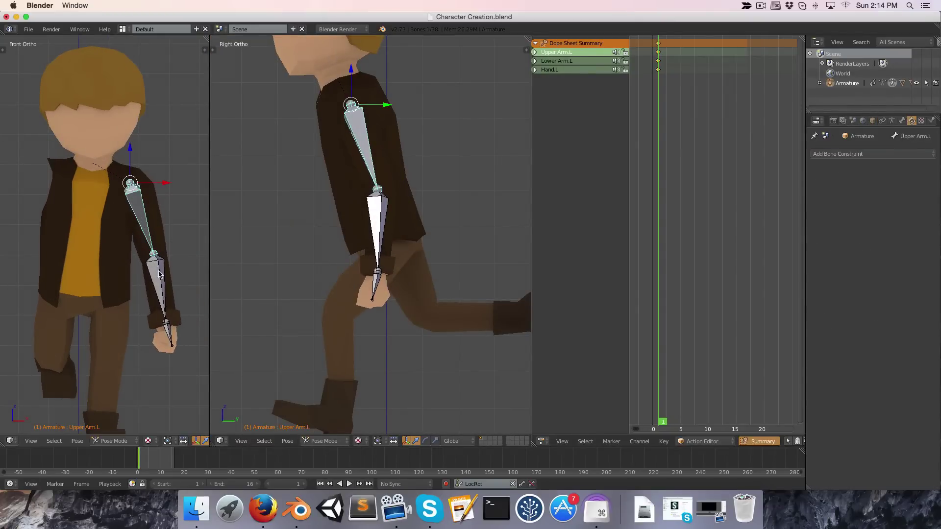
# In the front view, rotate the left lower arm to hang vertically and fine-tune the upper arm and hand angles.
pyautogui.rightClick(155, 276)
pyautogui.press('r')
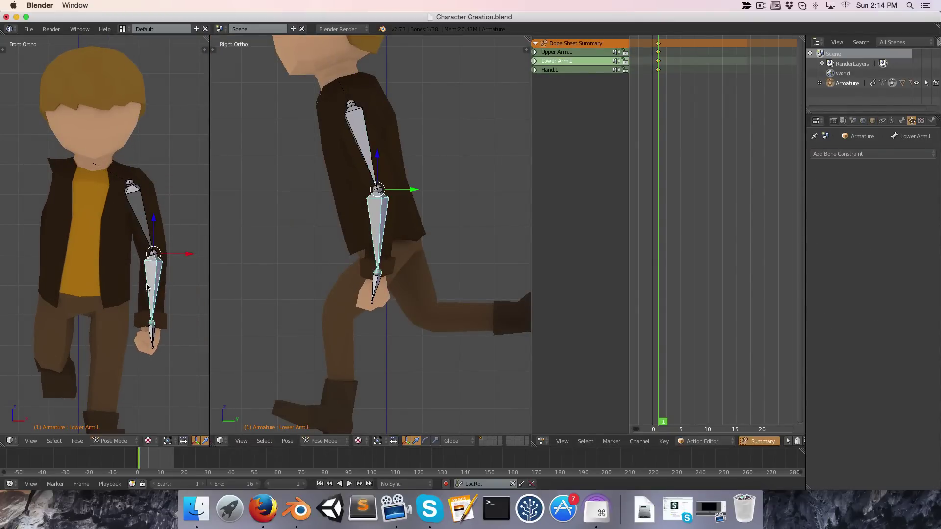
pyautogui.keyDown('shift'); pyautogui.moveTo(147, 287); pyautogui.dragTo(139, 270, button='middle'); pyautogui.keyUp('shift')
pyautogui.rightClick(143, 235)
pyautogui.press('r')
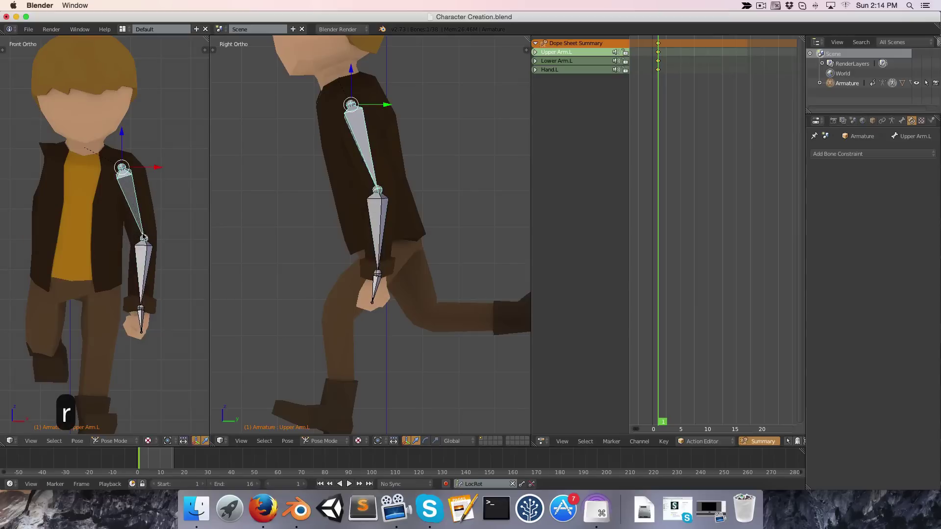
pyautogui.rightClick(145, 320)
pyautogui.press('r')
pyautogui.click(157, 328)
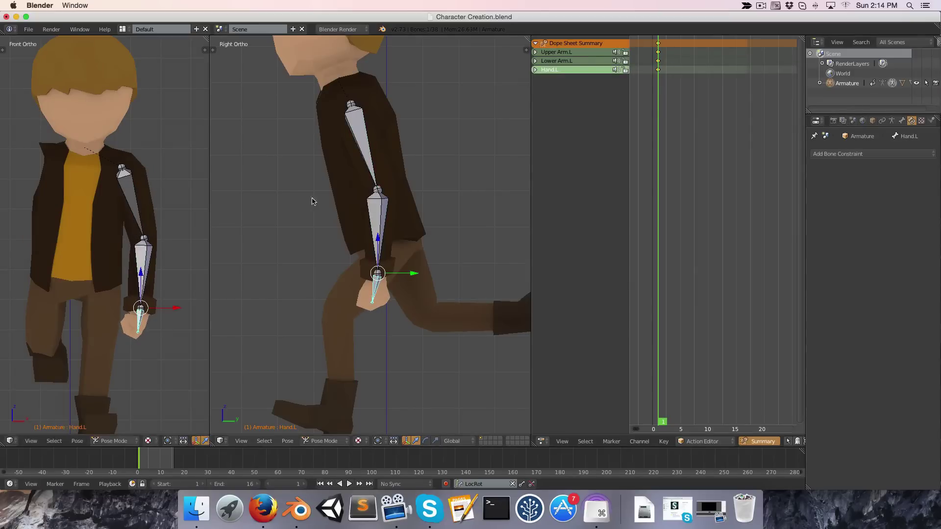
# In the side view, swing the left upper arm about 30 degrees backward and rotate the lower arm and hand back.
pyautogui.rightClick(367, 163)
pyautogui.scroll(-2, 380, 377)
pyautogui.press('r')
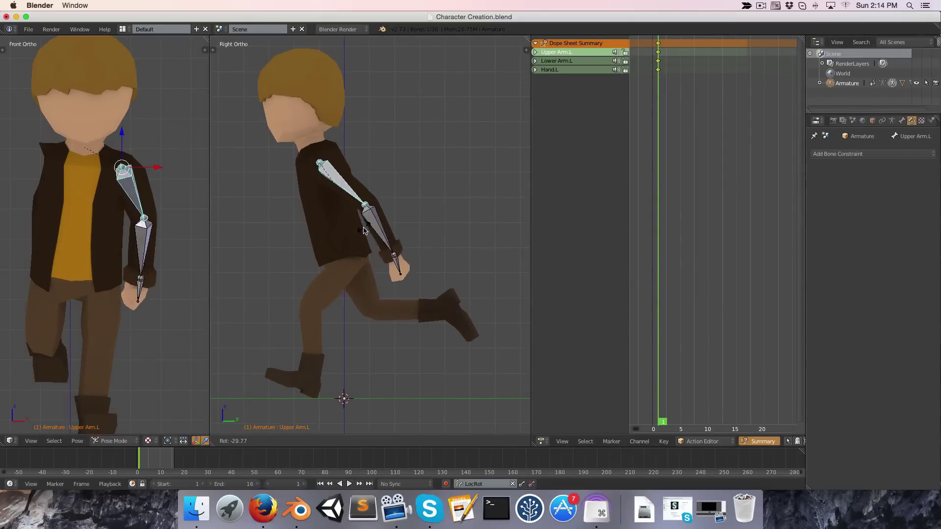
pyautogui.click(368, 233)
pyautogui.rightClick(396, 233)
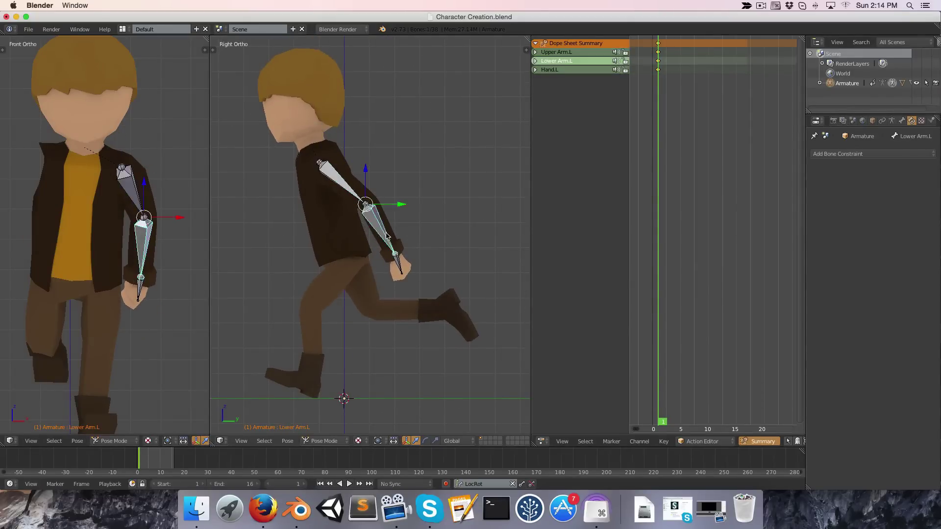
pyautogui.press('r')
pyautogui.click(399, 240)
pyautogui.rightClick(412, 263)
pyautogui.press('r')
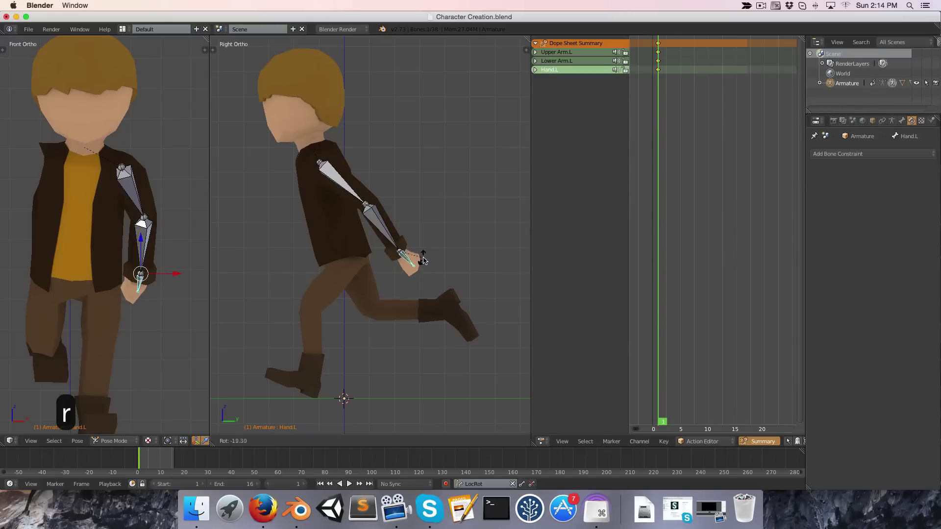
pyautogui.click(427, 255)
# Check the pose from the front and insert LocRot keyframes for all three arm bones at frame 1.
pyautogui.press('1')
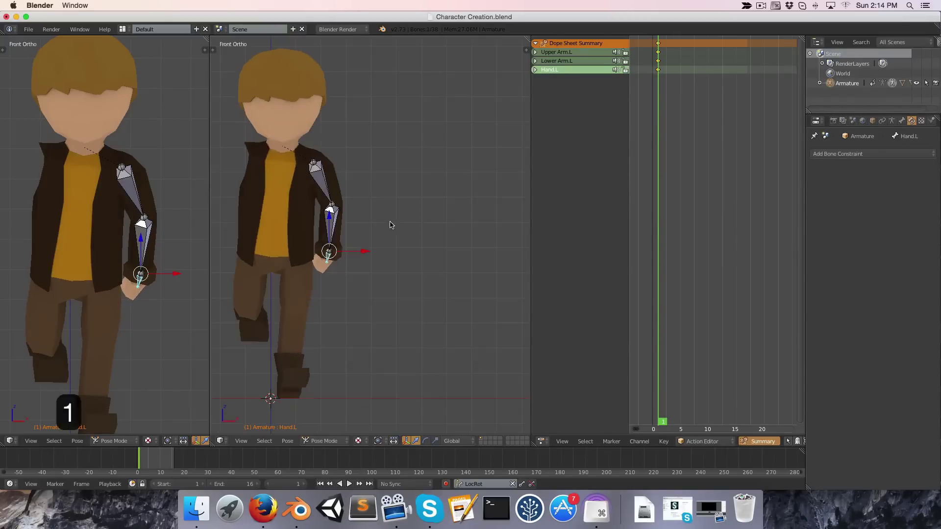
pyautogui.press('a')
pyautogui.press('a')
pyautogui.press('i')
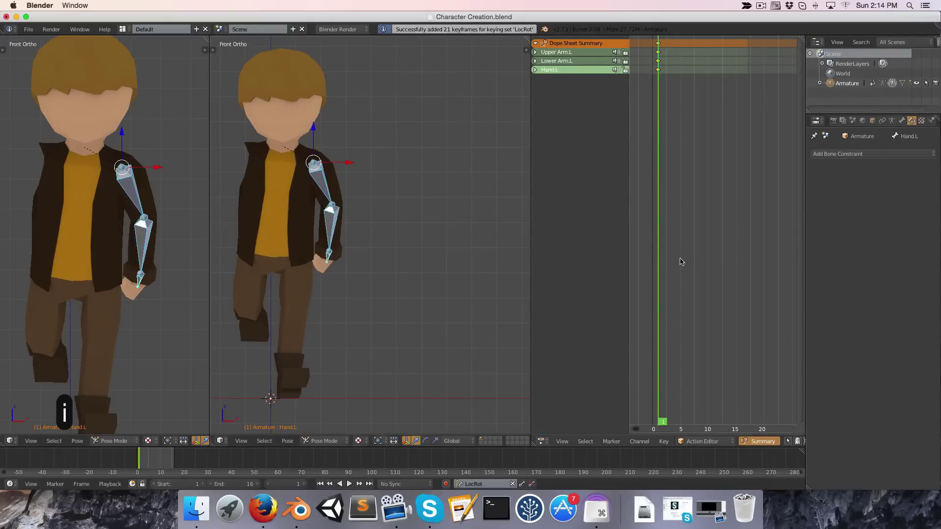
# At frame 9, swing the left upper arm forward about 70 degrees in the right side view.
pyautogui.press('Right')
pyautogui.press('Right')
pyautogui.press('Right')
pyautogui.press('Right')
pyautogui.press('Right')
pyautogui.press('Right')
pyautogui.press('Right')
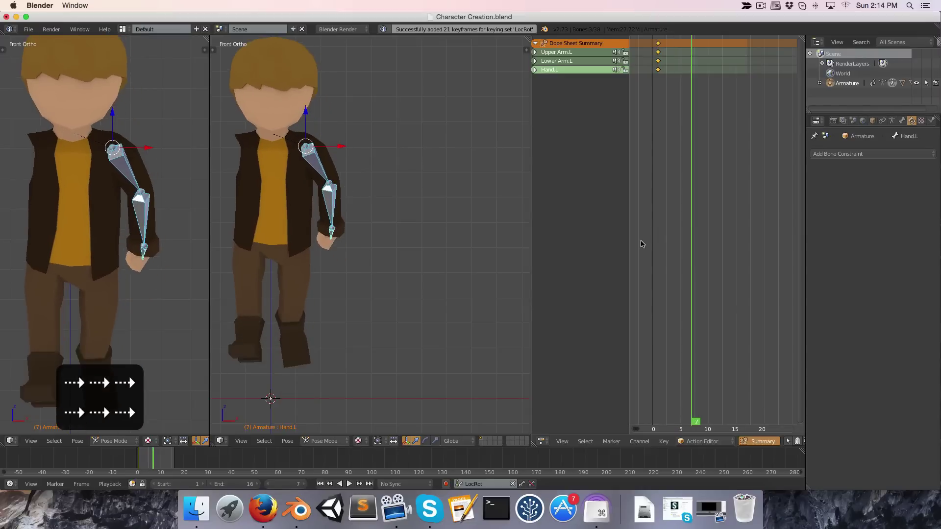
pyautogui.press('Right')
pyautogui.press('KP_3')
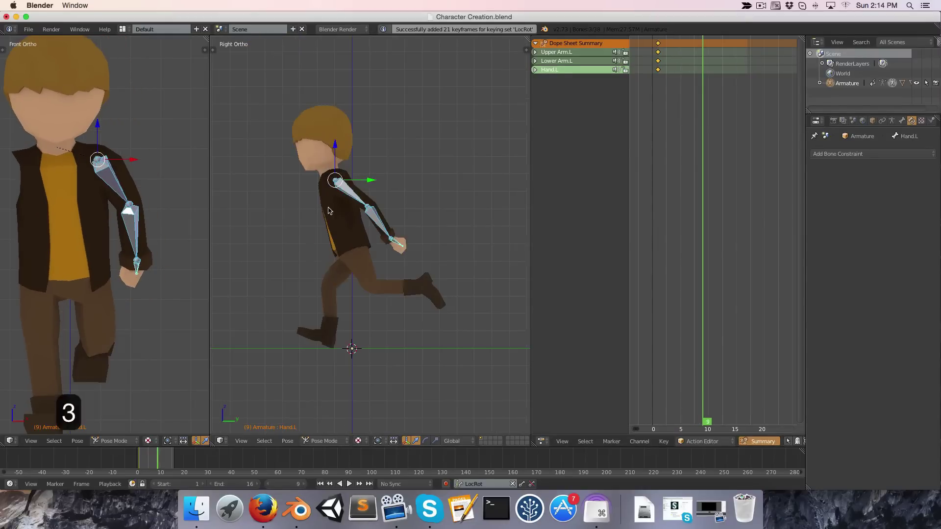
pyautogui.rightClick(354, 188)
pyautogui.rightClick(354, 188)
pyautogui.hotkey('ctrl', 'Tab')
pyautogui.scroll(2, 348, 200)
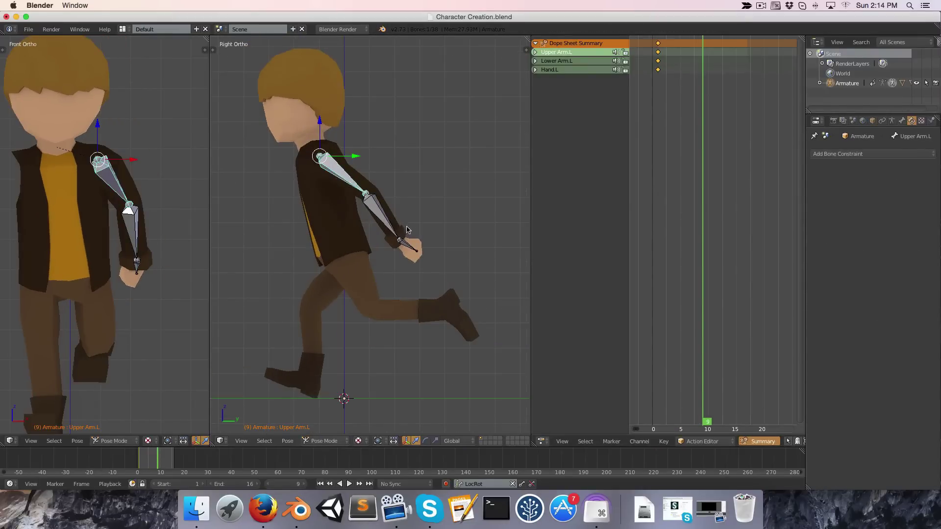
pyautogui.press('r')
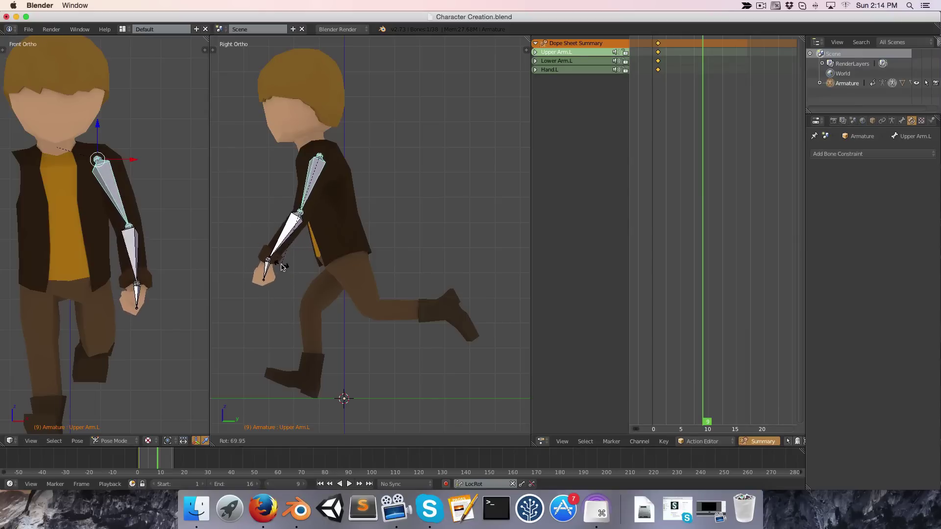
pyautogui.click(281, 266)
# Bend the left elbow by raising the lower arm about 52 degrees, and turn the forearm inward across the chest.
pyautogui.rightClick(279, 233)
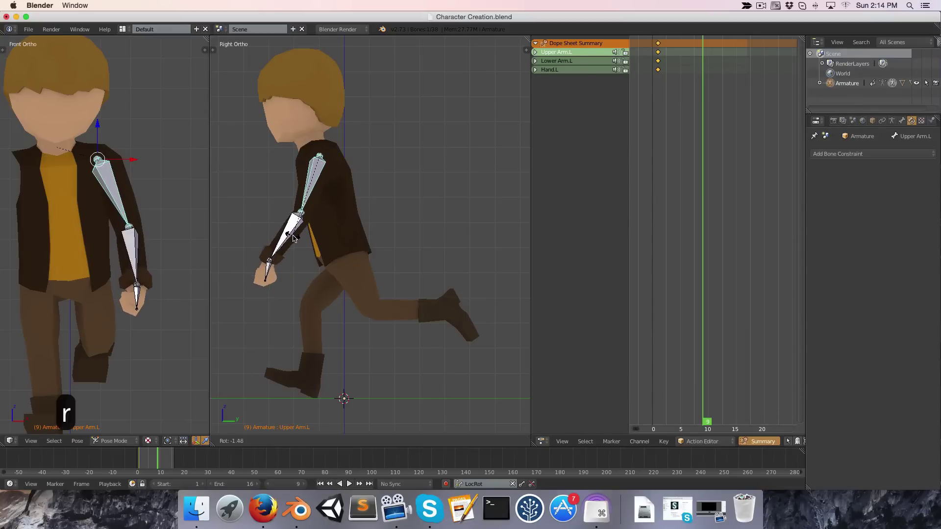
pyautogui.press('r')
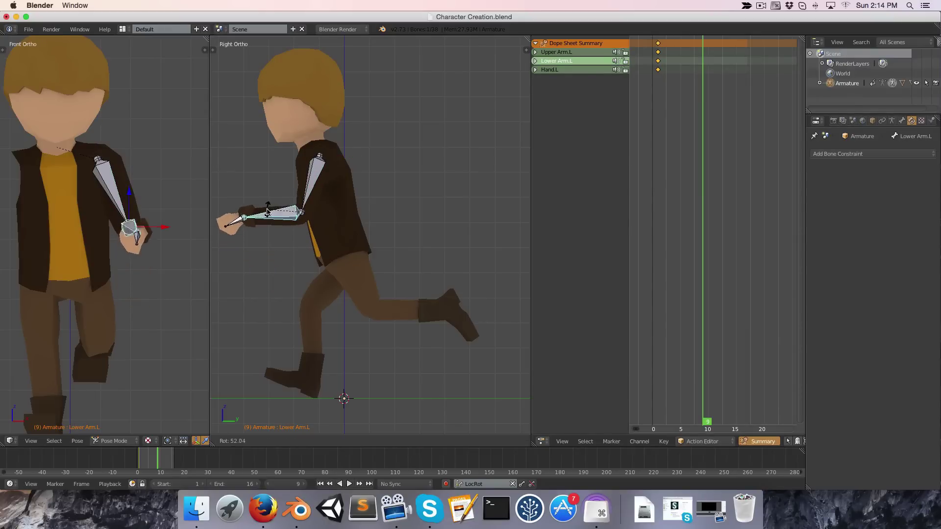
pyautogui.click(269, 211)
pyautogui.press('r')
pyautogui.press('r')
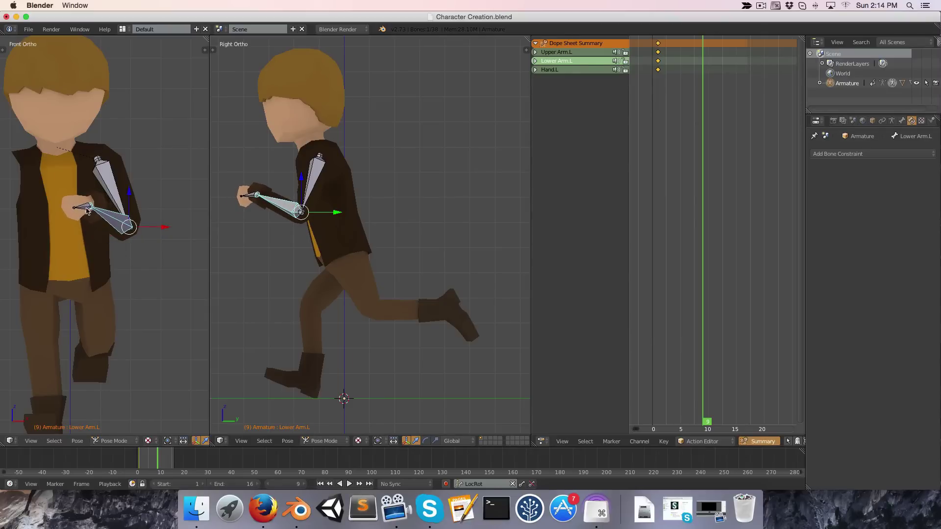
# Rotate the left hand bone upward in the front view and adjust it freely in the side view.
pyautogui.rightClick(87, 211)
pyautogui.press('r')
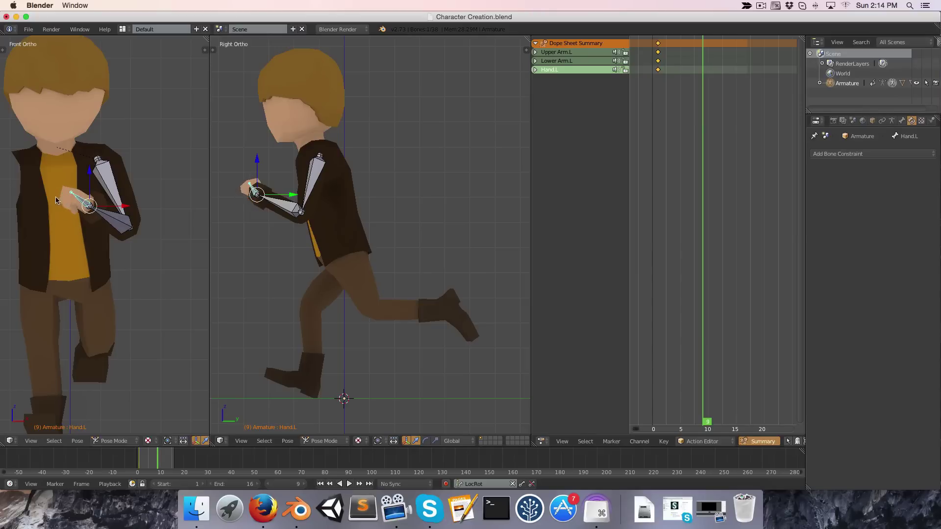
pyautogui.press('r')
# Refine the left lower arm's angle in the front view and insert LocRot keyframes for all three arm bones at frame 9.
pyautogui.press('r')
pyautogui.click(234, 173)
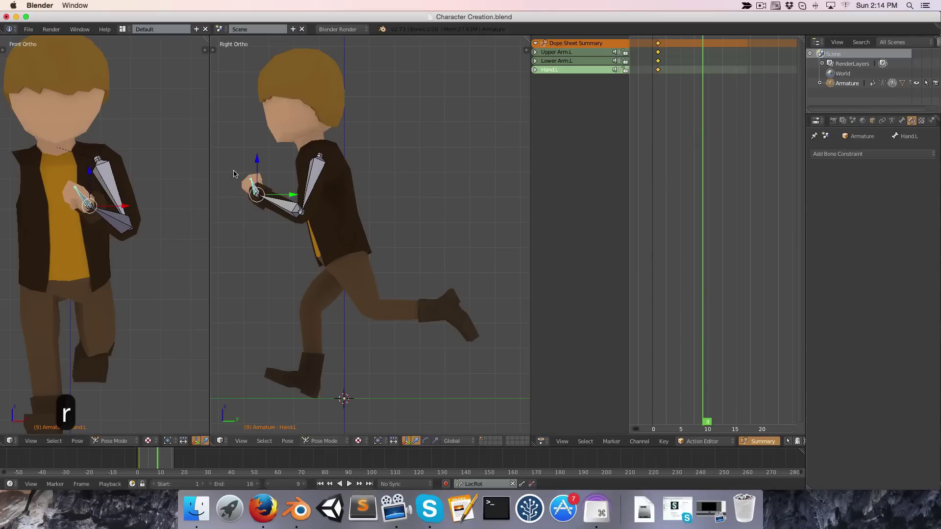
pyautogui.keyDown('shift'); pyautogui.moveTo(148, 228); pyautogui.dragTo(149, 262, button='middle'); pyautogui.keyUp('shift')
pyautogui.rightClick(123, 234)
pyautogui.press('r')
pyautogui.click(122, 252)
pyautogui.rightClick(129, 252)
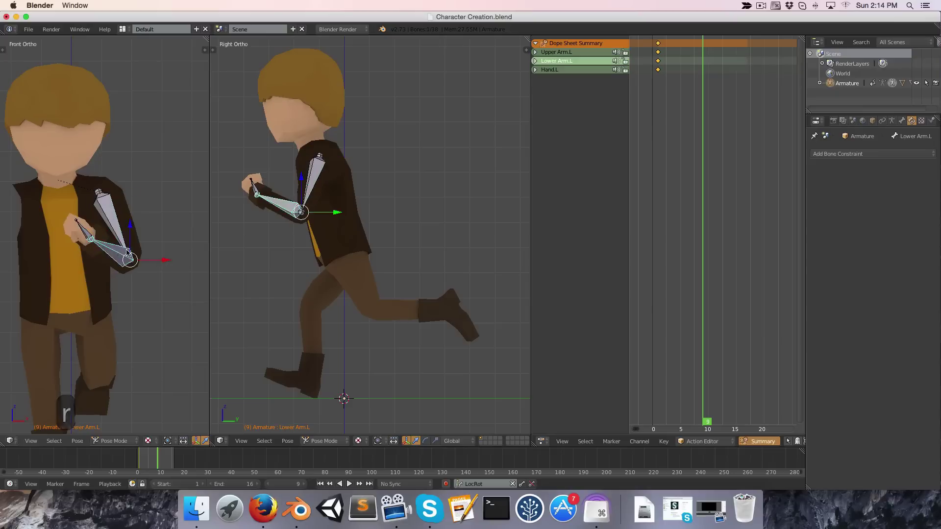
pyautogui.press('a')
pyautogui.press('a')
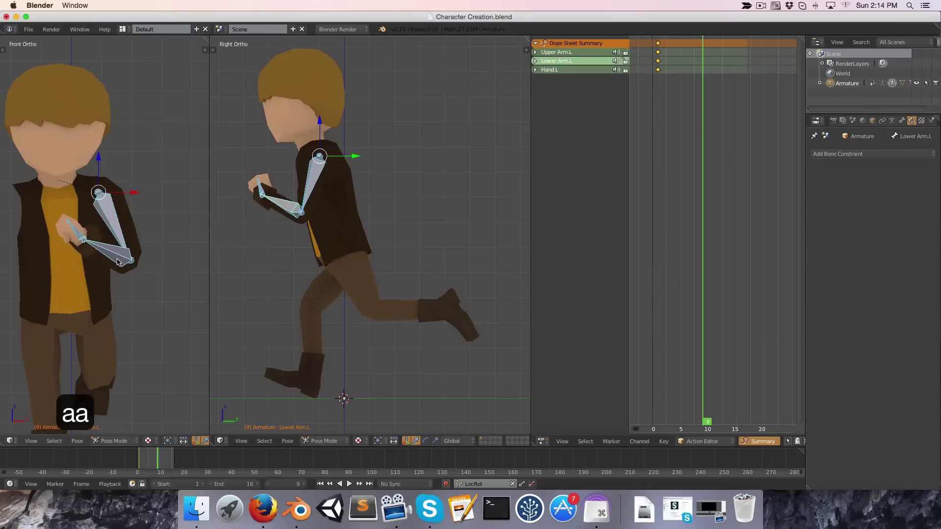
pyautogui.press('i')
# Duplicate the arm's frame 1 keyframes to frame 17 and play back the animation.
pyautogui.moveTo(695, 88); pyautogui.dragTo(749, 90)
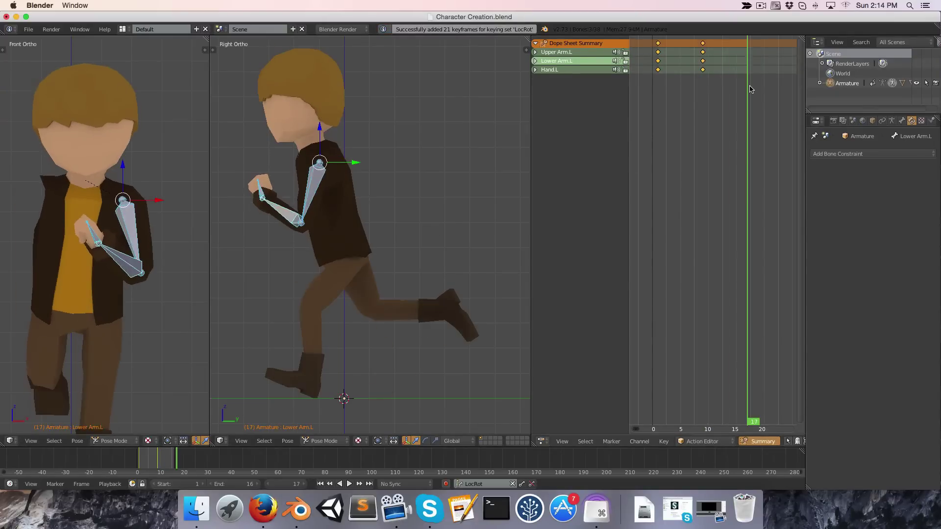
pyautogui.click(658, 69)
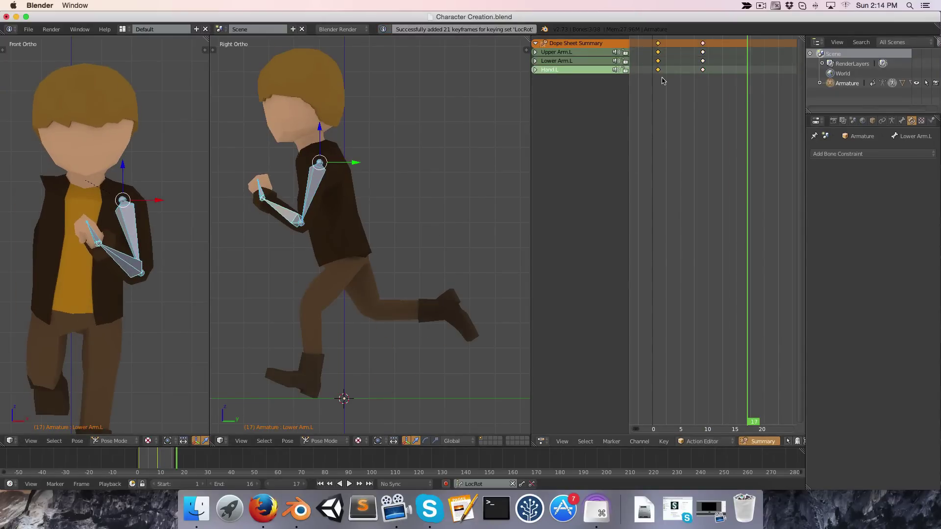
pyautogui.hotkey('shift', 'd')
pyautogui.click(753, 88)
pyautogui.hotkey('alt', 'a')
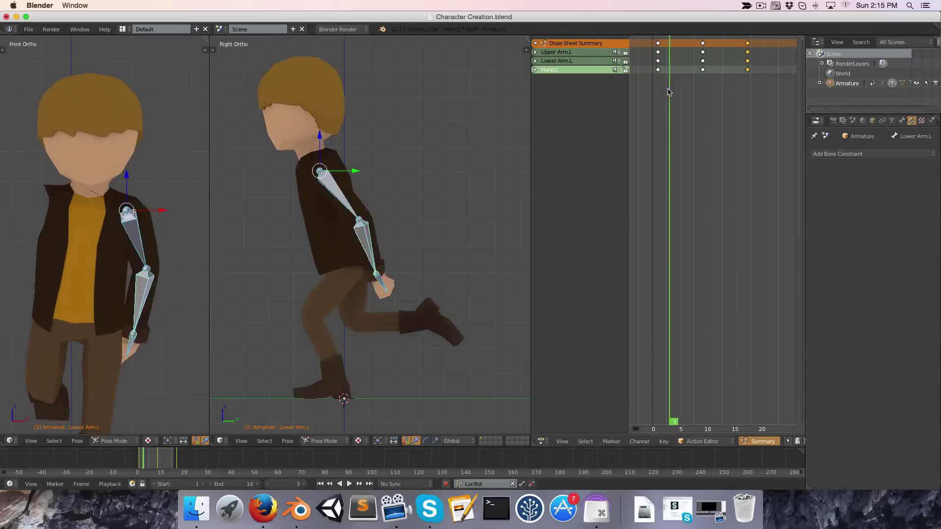
# Deselect the bones, play back the run cycle, and examine the left forearm's swing up close in the front view.
pyautogui.press('a')
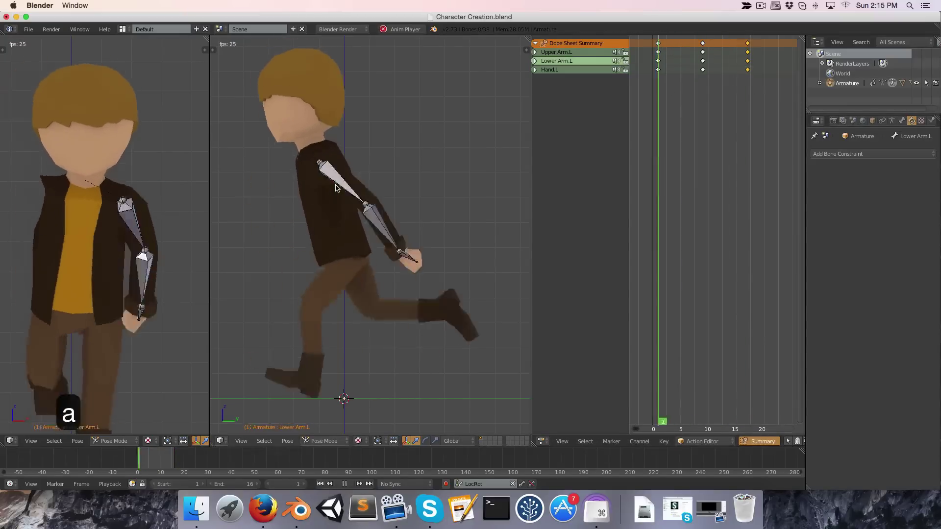
pyautogui.scroll(-3, 336, 187)
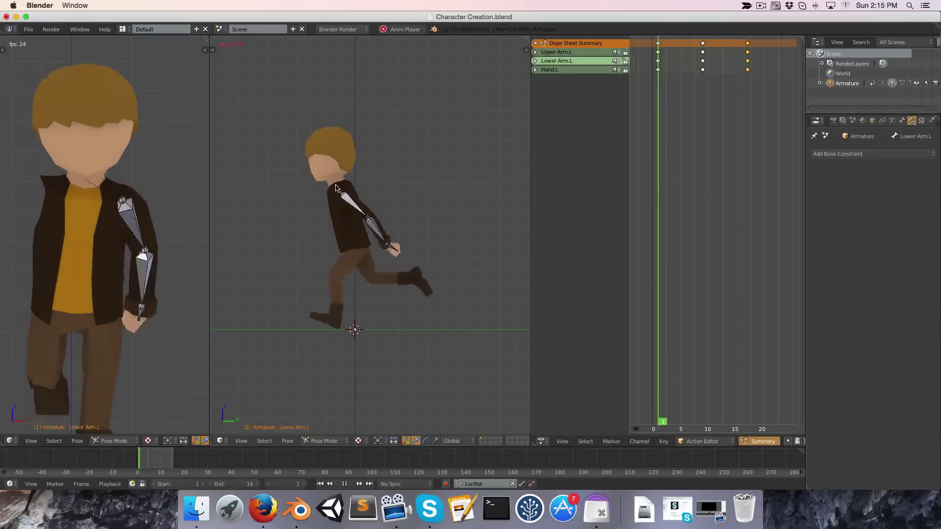
pyautogui.hotkey('alt', 'a')
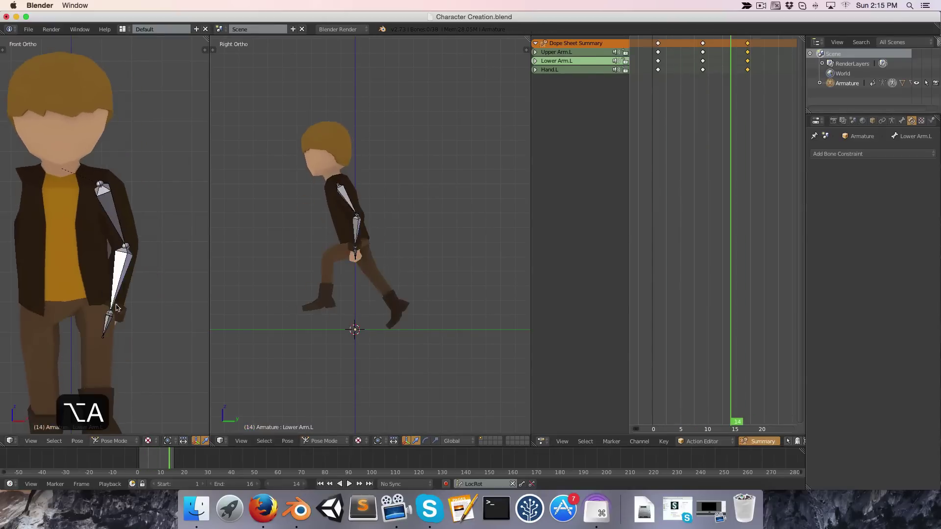
pyautogui.scroll(5, 122, 312)
pyautogui.moveTo(128, 303); pyautogui.dragTo(122, 326, button='middle')
pyautogui.scroll(-2, 122, 326)
pyautogui.press('1')
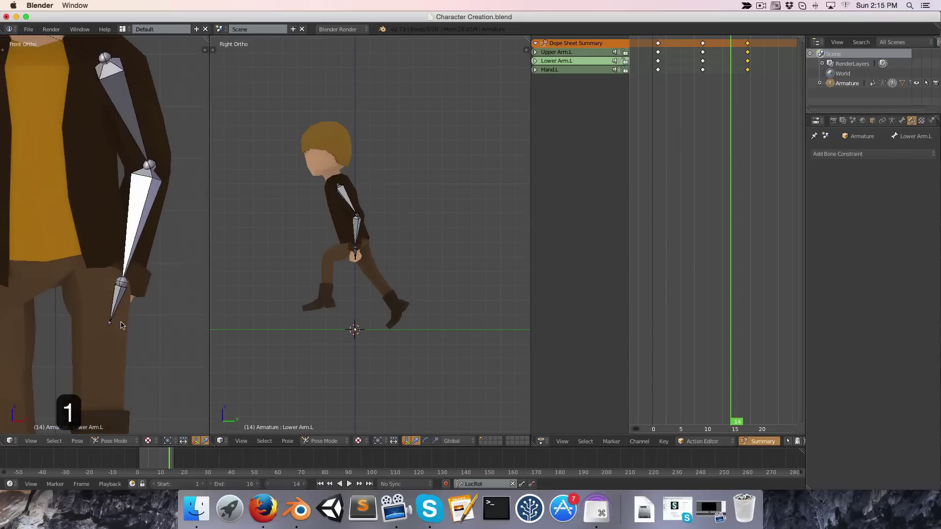
# At frame 3, rotate the left lower arm outward about 6.5 degrees in the front view and insert a LocRot keyframe.
pyautogui.moveTo(672, 124); pyautogui.dragTo(659, 127)
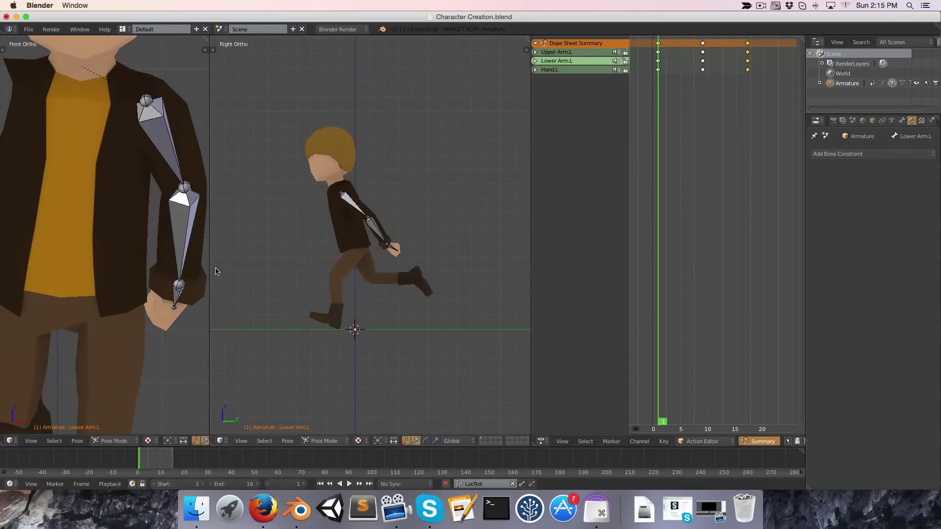
pyautogui.press('Right')
pyautogui.press('Right')
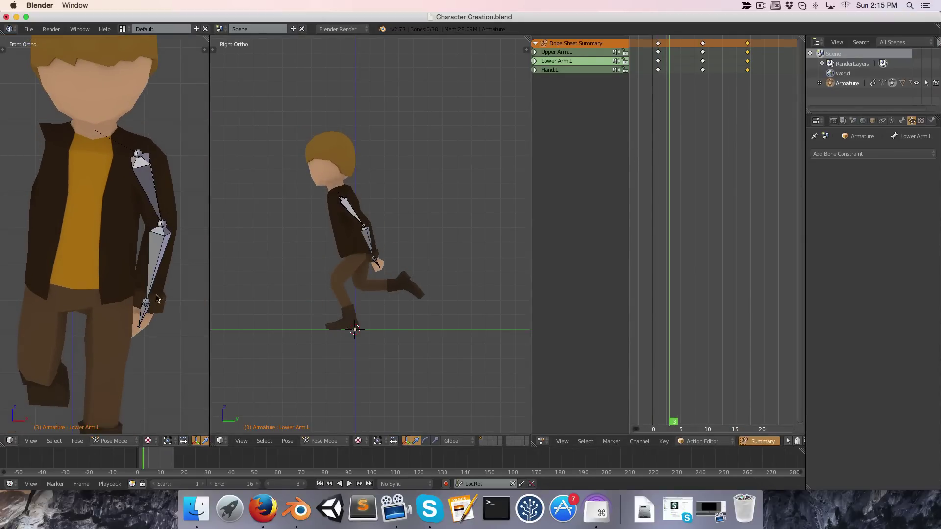
pyautogui.keyDown('shift'); pyautogui.moveTo(152, 301); pyautogui.dragTo(145, 269, button='middle'); pyautogui.keyUp('shift')
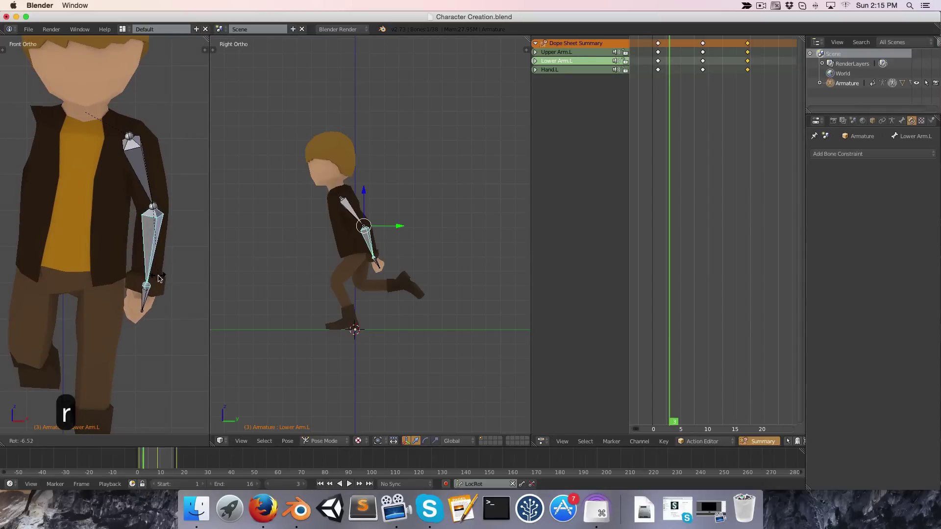
pyautogui.press('i')
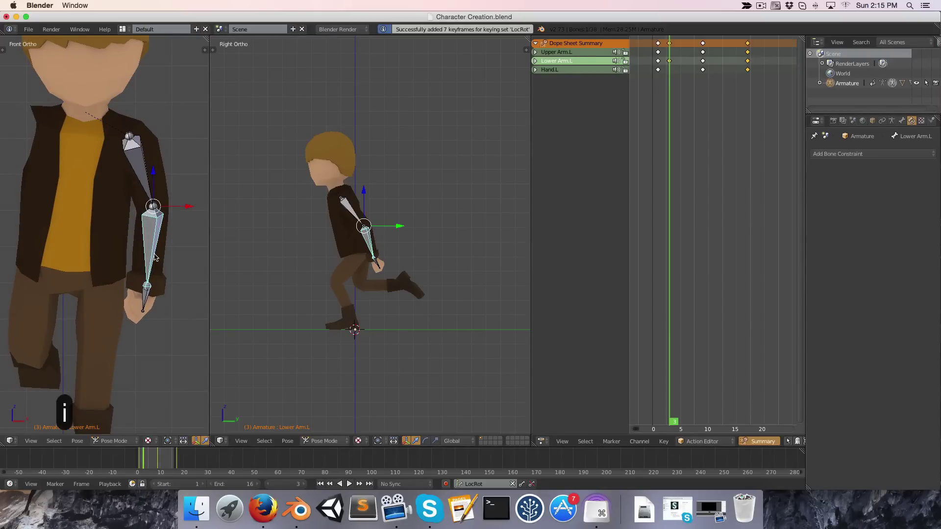
# At frame 5, rotate the left lower arm outward in the front view so it hangs straighter, and insert a LocRot keyframe.
pyautogui.press('Left')
pyautogui.press('Left')
pyautogui.press('Right')
pyautogui.press('Right')
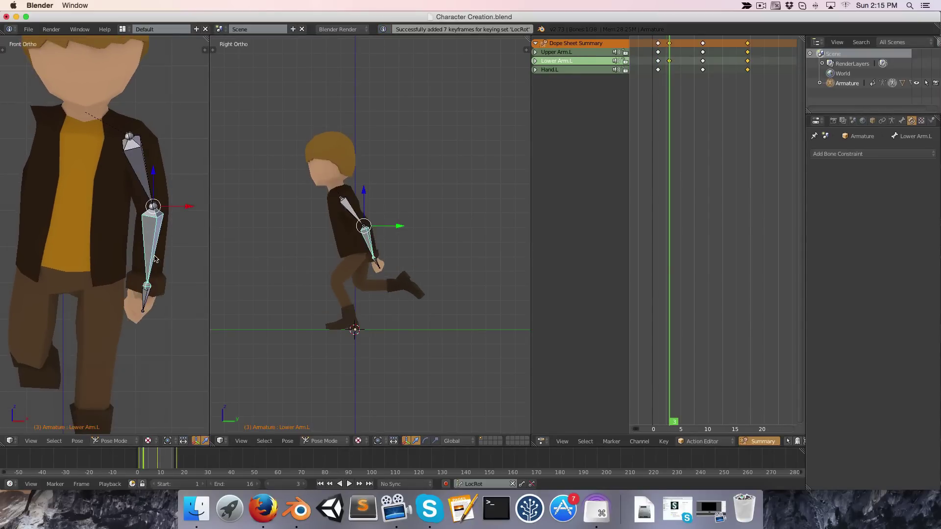
pyautogui.press('Right')
pyautogui.press('Right')
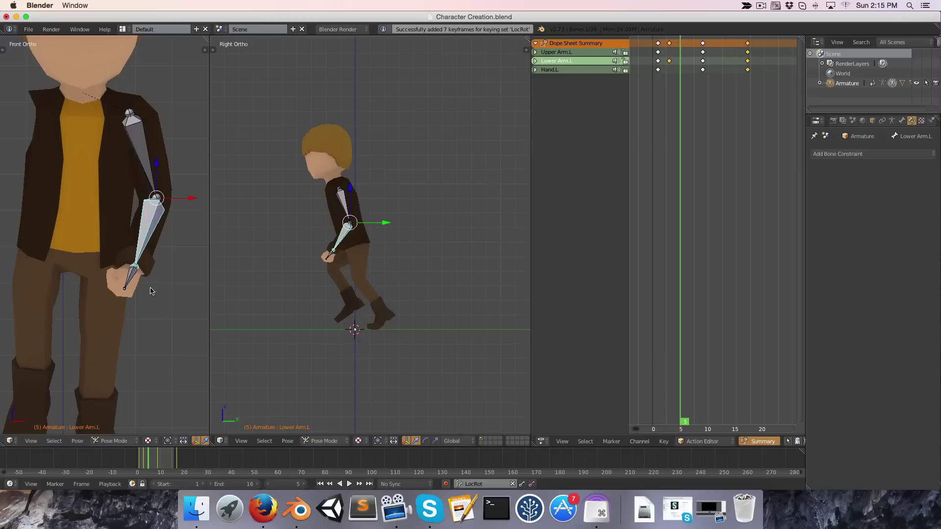
pyautogui.press('i')
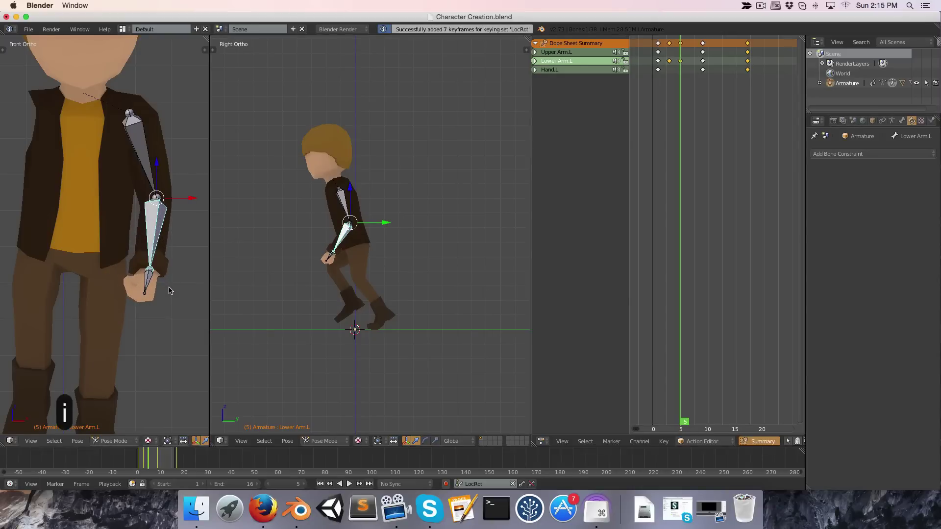
# Rotate the left lower arm about 1.6 degrees further outward at frame 3 in the front view and replace its LocRot keyframe.
pyautogui.press('Left')
pyautogui.press('Left')
pyautogui.press('Left')
pyautogui.press('Left')
pyautogui.press('Right')
pyautogui.press('Right')
pyautogui.press('Right')
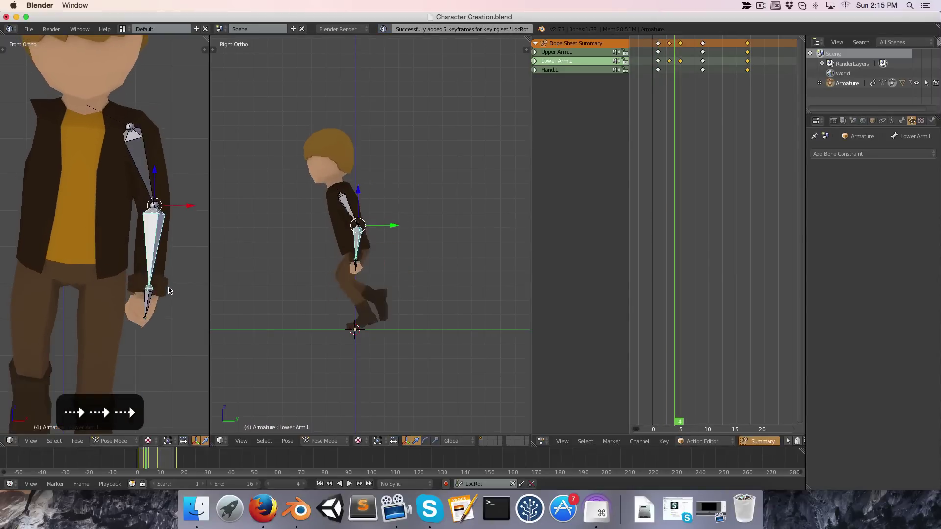
pyautogui.press('Right')
pyautogui.press('Left')
pyautogui.press('Left')
pyautogui.press('Left')
pyautogui.press('Right')
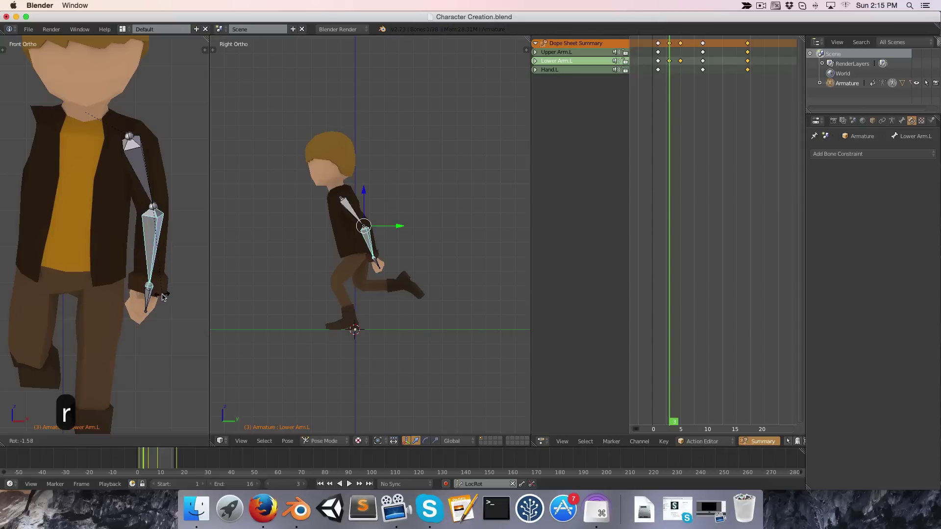
pyautogui.press('i')
# Check the left arm's forward swing frame by frame from frame 3 onward and play back the animation.
pyautogui.press('Right')
pyautogui.press('Right')
pyautogui.press('Right')
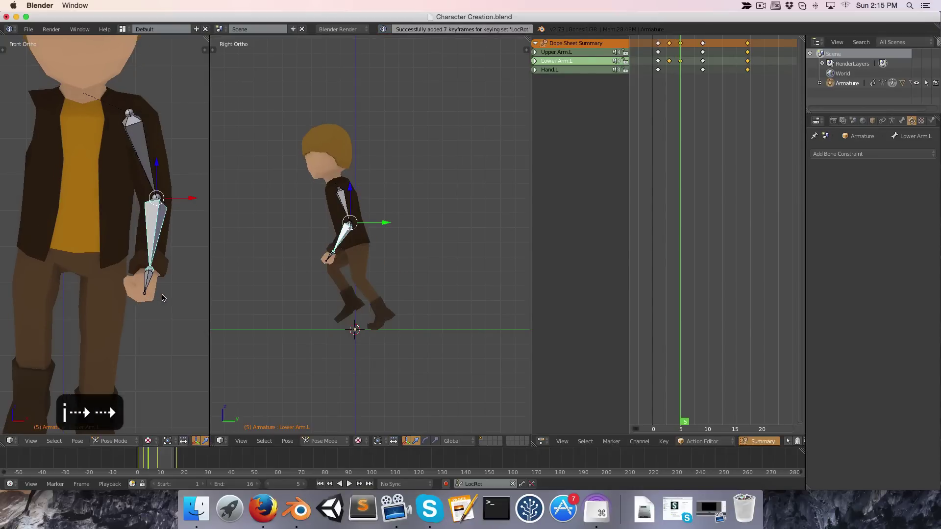
pyautogui.press('Left')
pyautogui.press('Right')
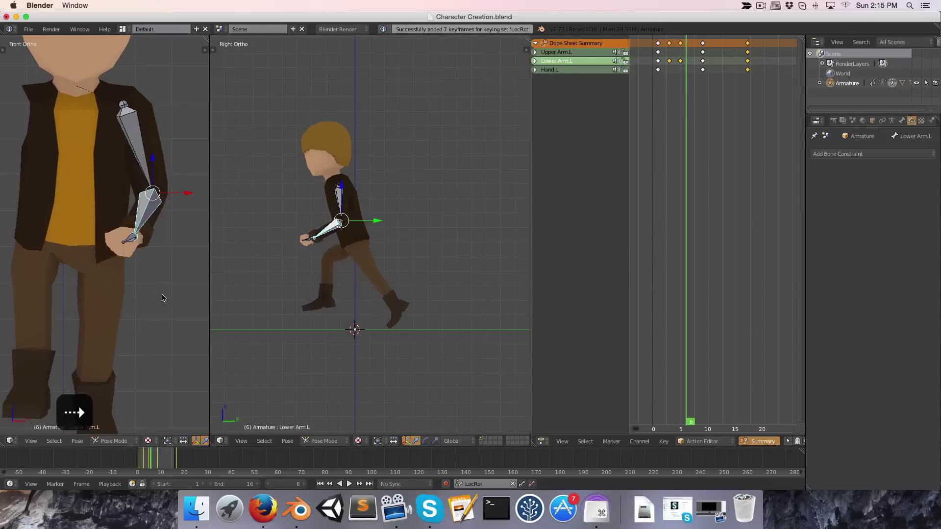
pyautogui.press('Right')
pyautogui.press('Right')
pyautogui.press('Right')
pyautogui.click(643, 135)
pyautogui.hotkey('alt', 'a')
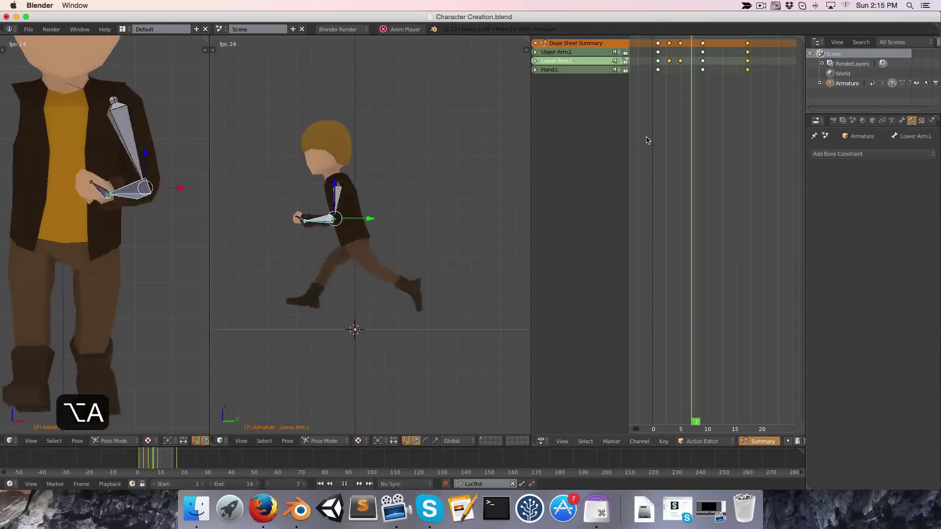
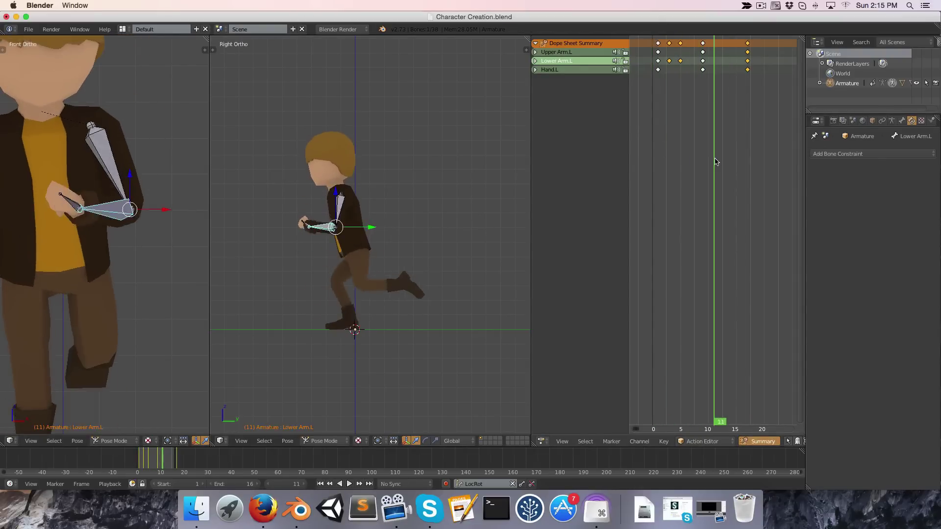
# Examine the left arm's swing from the side view, stepping frame by frame between frames 1 and 5.
pyautogui.press('Left')
pyautogui.press('Left')
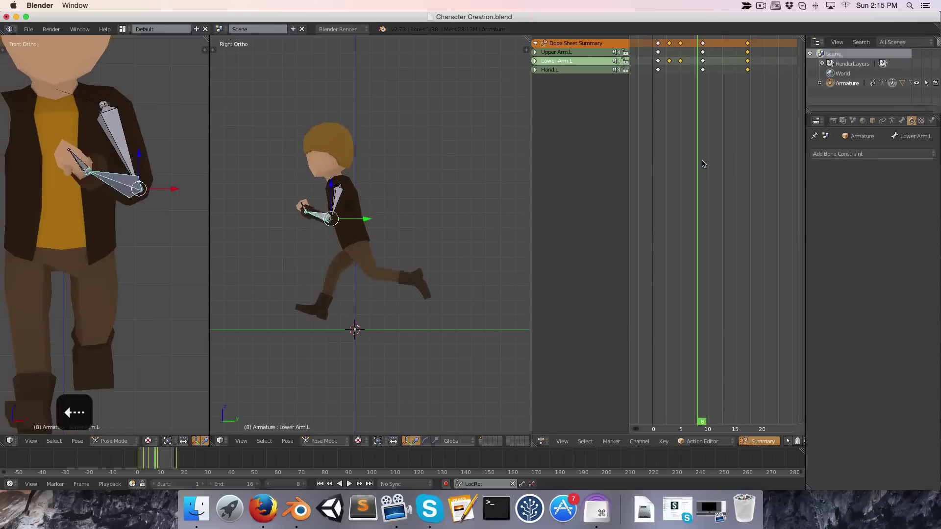
pyautogui.press('KP_3')
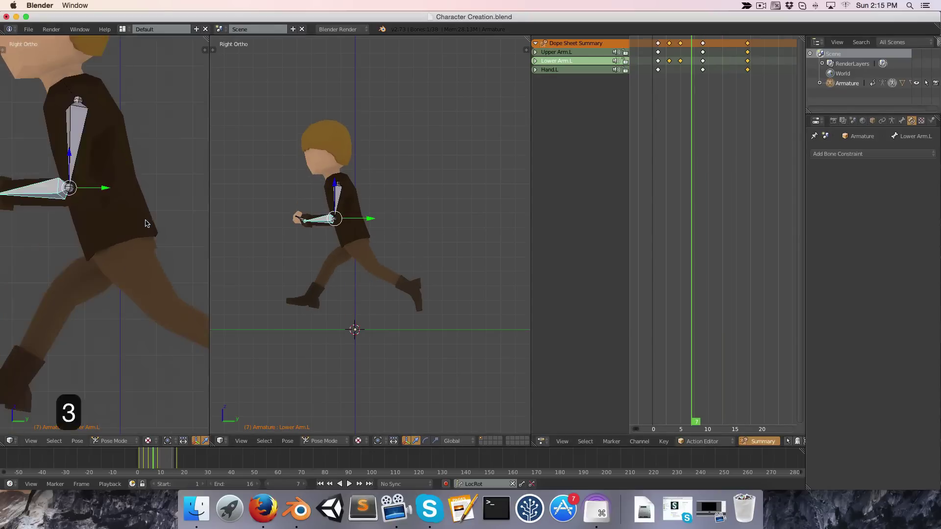
pyautogui.click(667, 93)
pyautogui.click(656, 96)
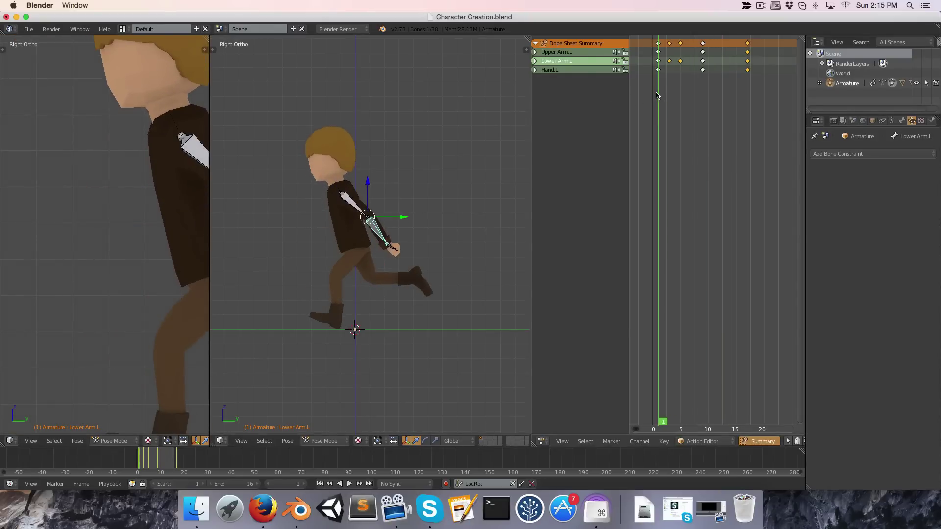
pyautogui.scroll(-5, 186, 207)
pyautogui.press('Right')
pyautogui.press('Right')
pyautogui.press('Right')
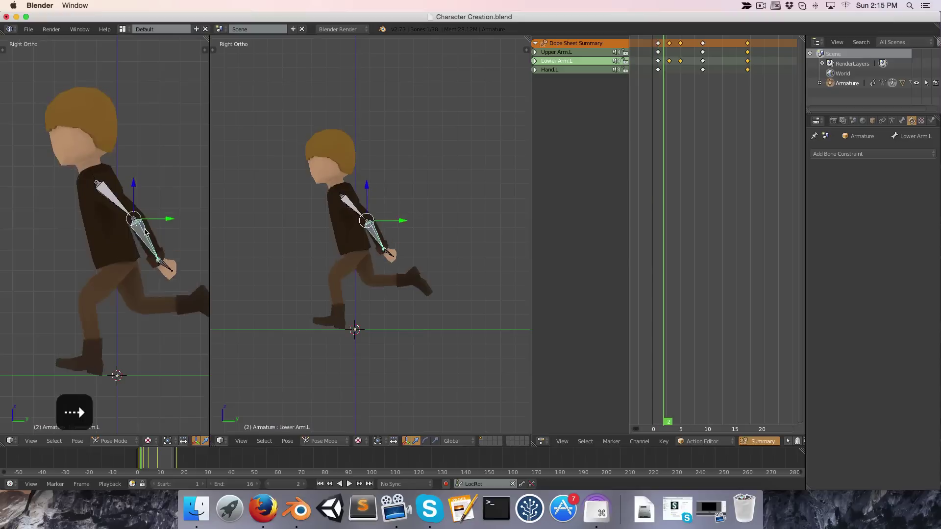
pyautogui.press('Right')
pyautogui.press('Left')
pyautogui.press('Left')
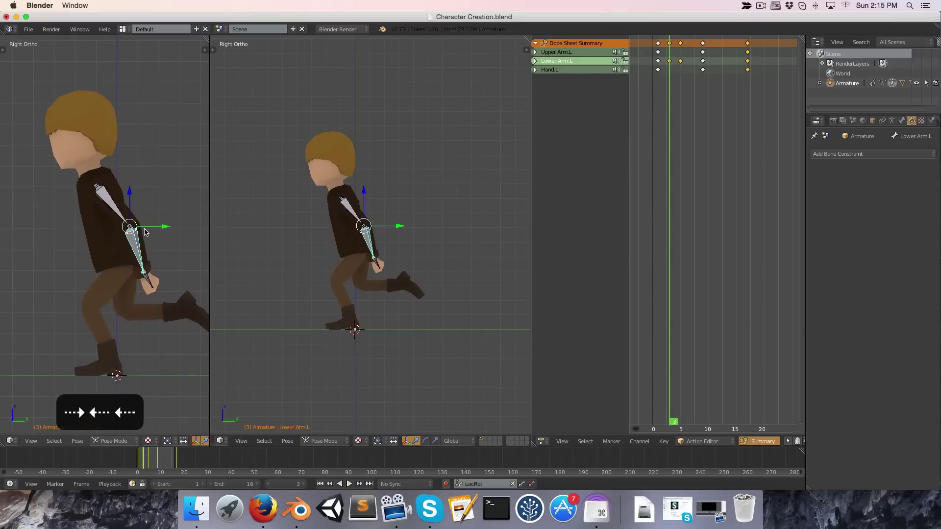
pyautogui.press('Right')
pyautogui.press('Right')
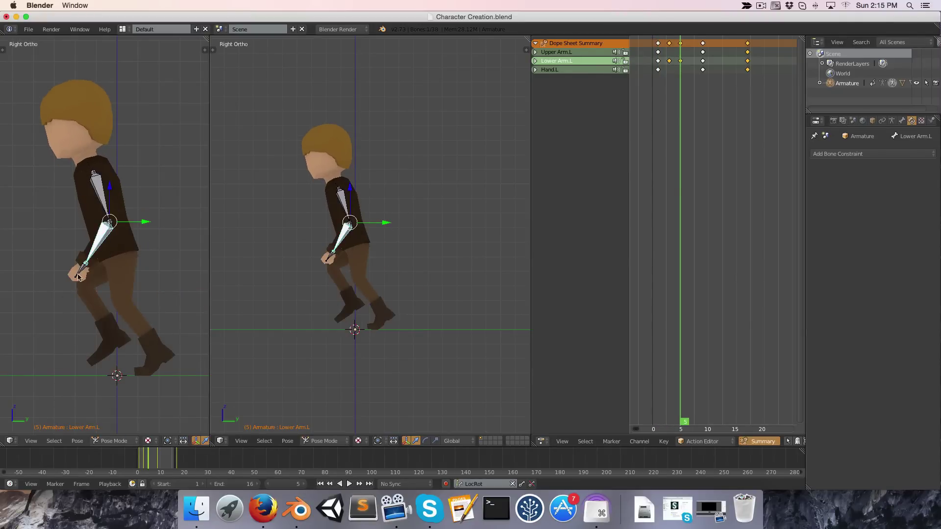
# At frame 5, insert a LocRot keyframe for the left hand bone.
pyautogui.rightClick(78, 277)
pyautogui.scroll(4, 73, 284)
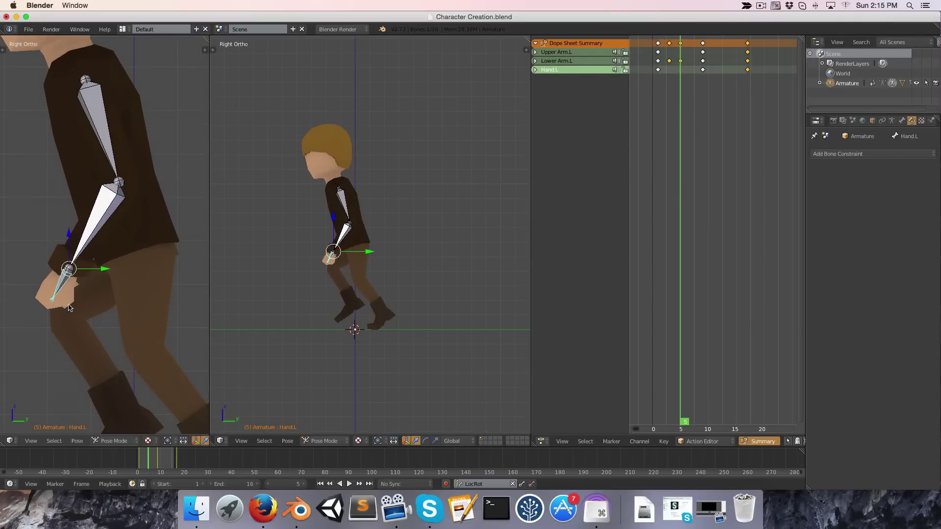
pyautogui.press('i')
# At frame 7, rotate the left hand in the side view so it lines up with the forearm, and insert a LocRot keyframe.
pyautogui.press('Right')
pyautogui.press('Right')
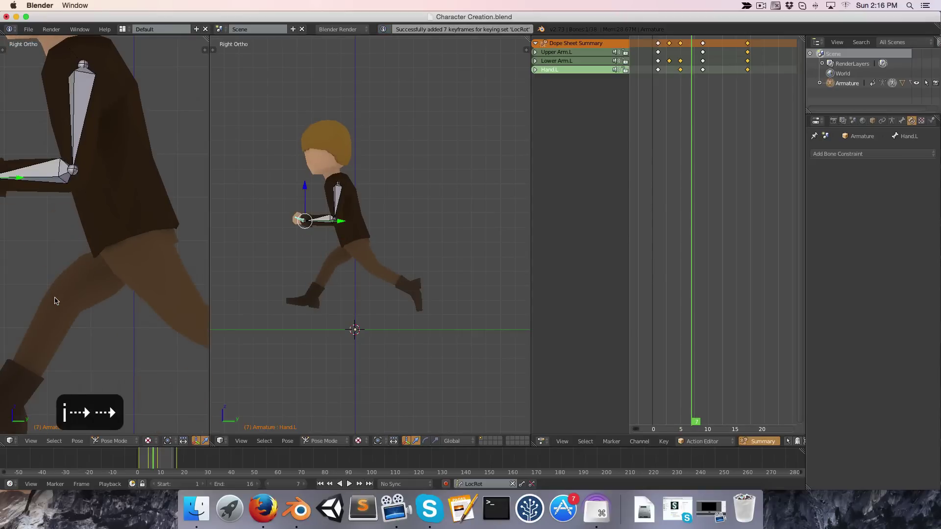
pyautogui.keyDown('shift'); pyautogui.moveTo(69, 234); pyautogui.dragTo(140, 254, button='middle'); pyautogui.keyUp('shift')
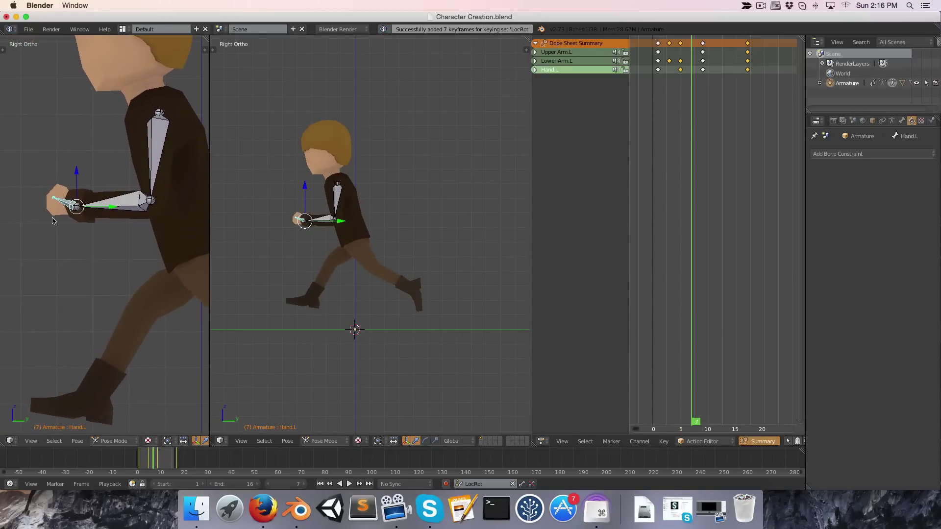
pyautogui.press('r')
pyautogui.press('i')
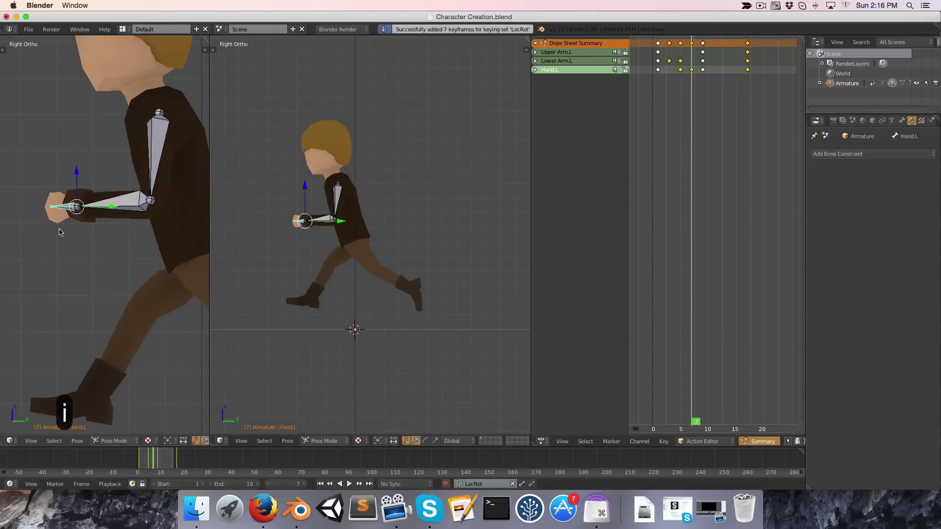
# At frame 9, adjust the left hand's rotation in the side view and replace its LocRot keyframe.
pyautogui.press('Right')
pyautogui.press('Right')
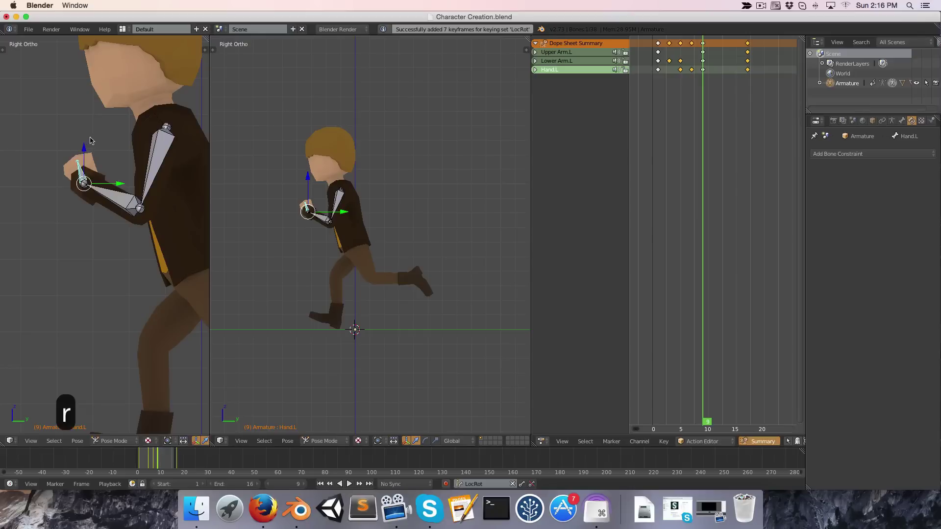
pyautogui.press('i')
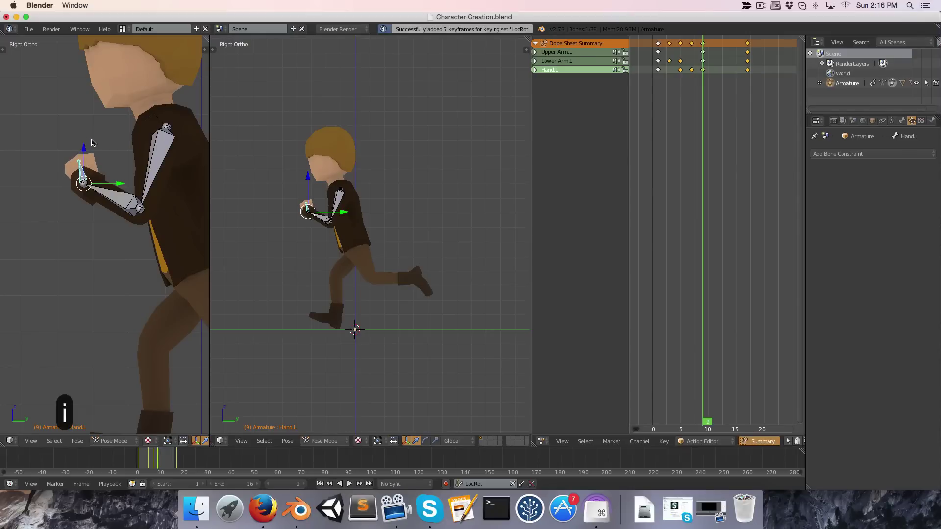
# At frame 11, rotate the left lower arm slightly downward, adjust the hand's rotation, and insert LocRot keyframes for both bones.
pyautogui.press('Right')
pyautogui.press('Right')
pyautogui.press('Right')
pyautogui.press('Left')
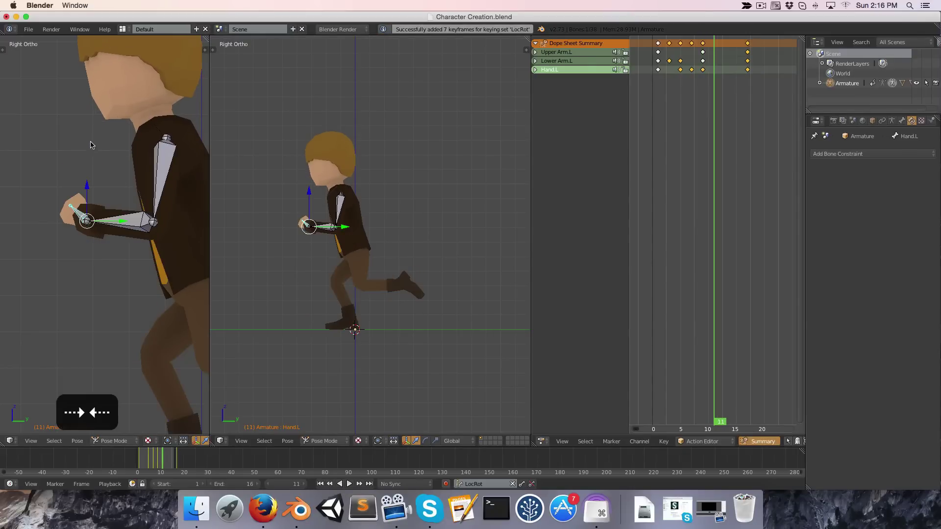
pyautogui.rightClick(103, 230)
pyautogui.press('r')
pyautogui.click(101, 233)
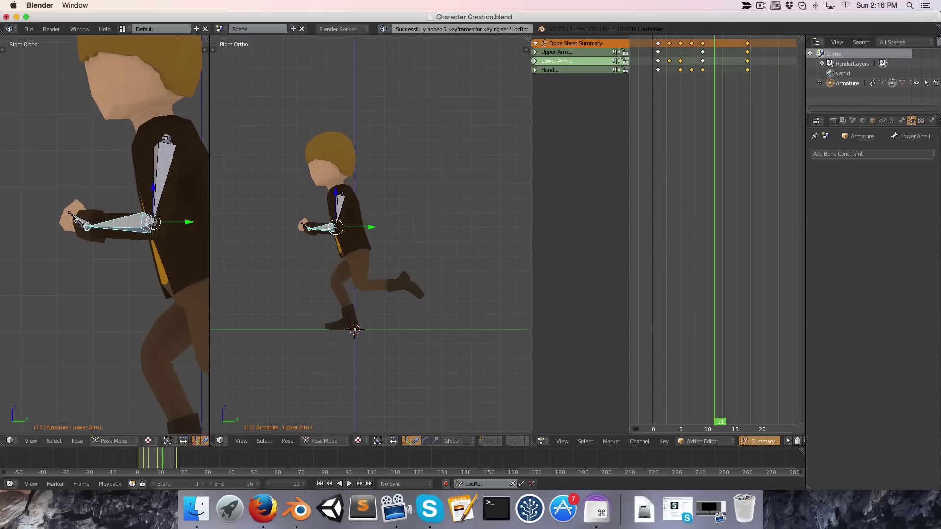
pyautogui.rightClick(78, 219)
pyautogui.press('r')
pyautogui.keyDown('shift'); pyautogui.rightClick(110, 227); pyautogui.keyUp('shift')
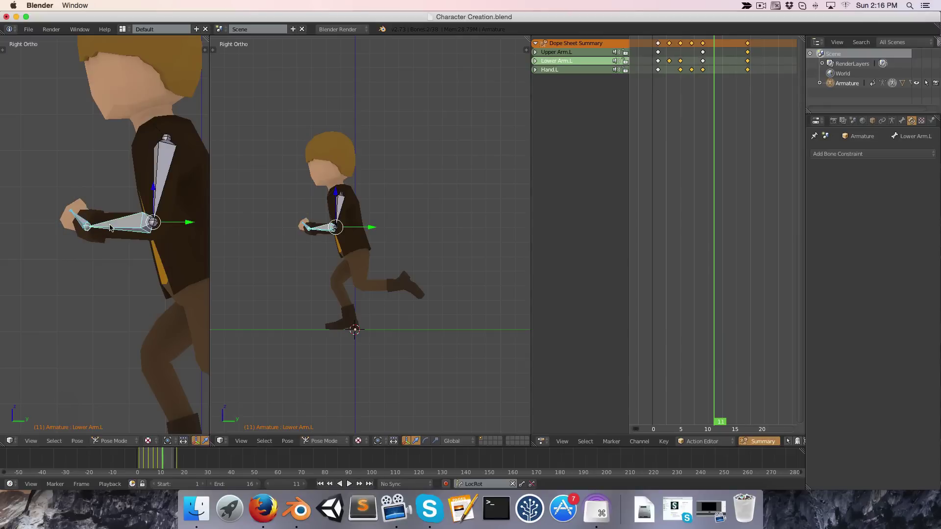
pyautogui.press('i')
# At frame 13, rotate the left lower arm outward about 13 degrees in the front view.
pyautogui.press('1')
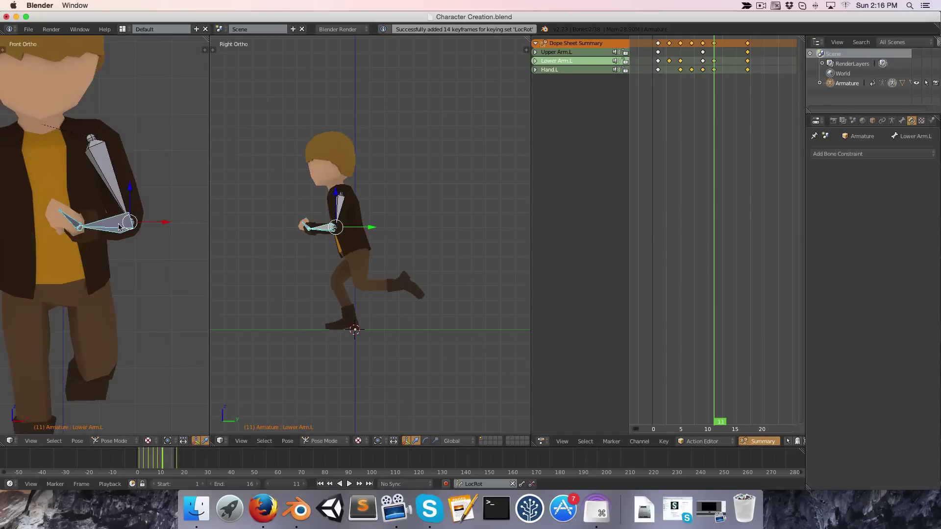
pyautogui.press('Left')
pyautogui.press('Left')
pyautogui.press('Left')
pyautogui.press('Left')
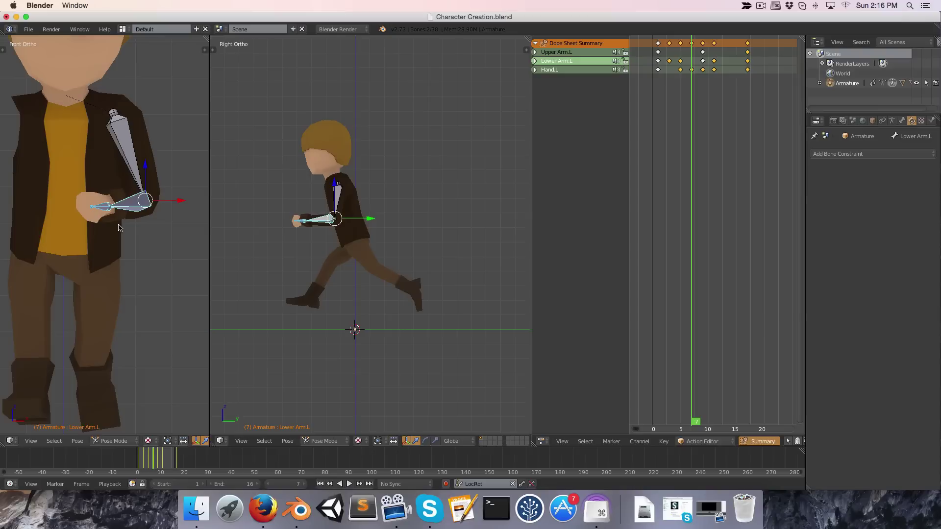
pyautogui.press('Right')
pyautogui.press('Right')
pyautogui.press('Right')
pyautogui.press('Right')
pyautogui.press('Right')
pyautogui.press('Right')
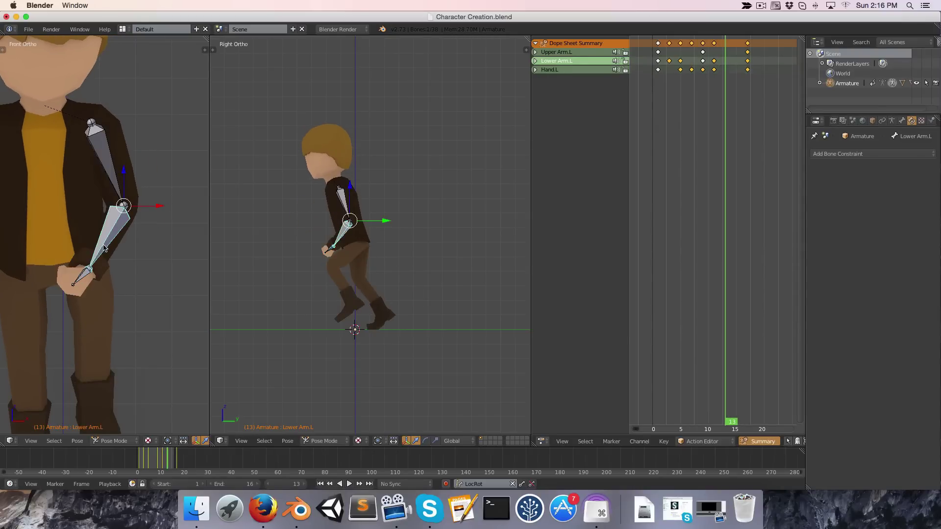
pyautogui.press('r')
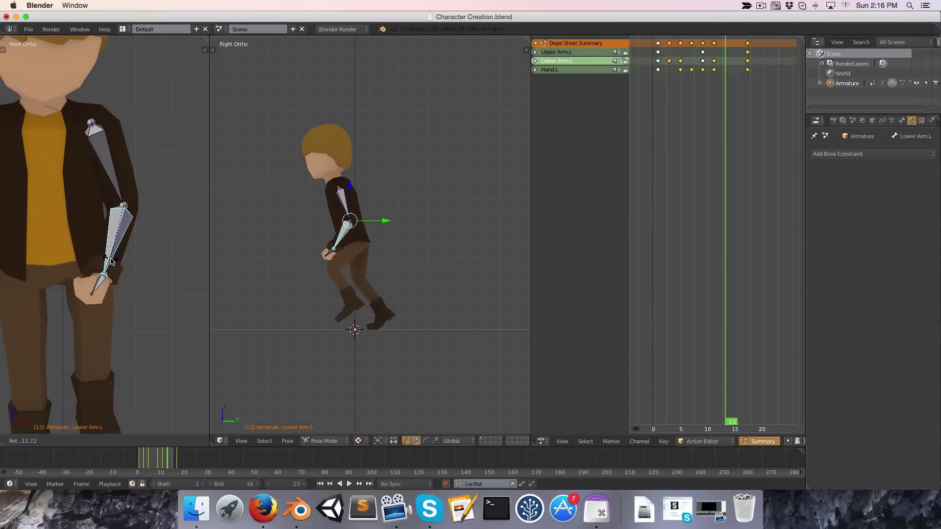
# Rotate the left hand slightly forward in the side view at frame 13 and insert LocRot keyframes for the hand and lower arm.
pyautogui.press('3')
pyautogui.rightClick(131, 290)
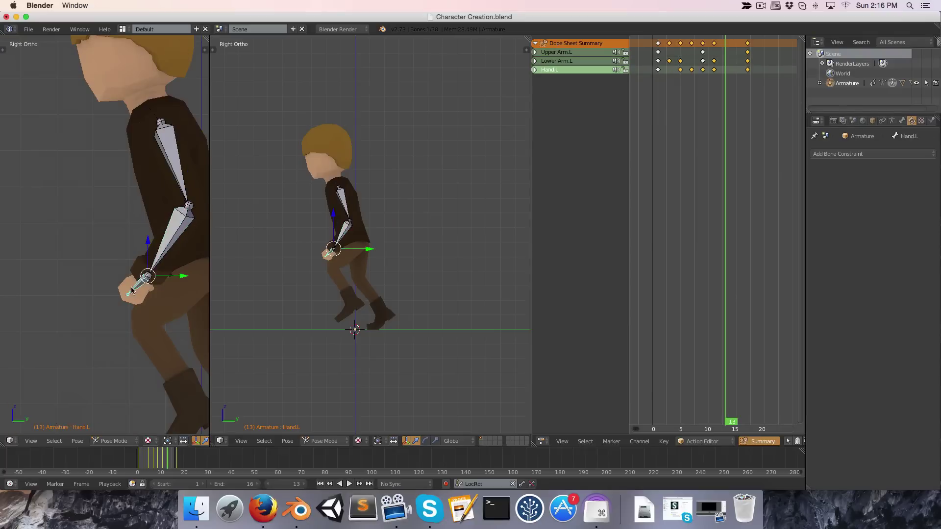
pyautogui.rightClick(156, 254)
pyautogui.press('i')
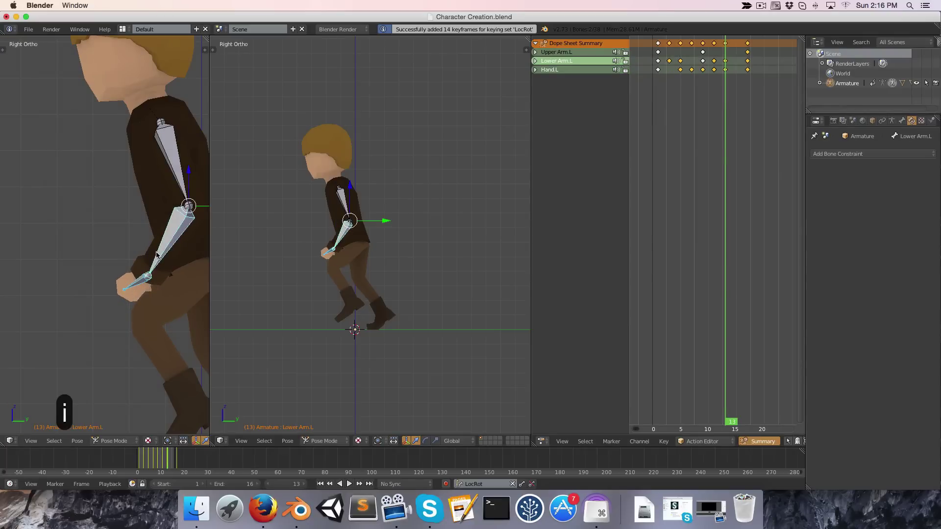
# At frame 15, rotate the left lower arm slightly outward in the front view and insert a LocRot keyframe.
pyautogui.press('Right')
pyautogui.press('Right')
pyautogui.press('1')
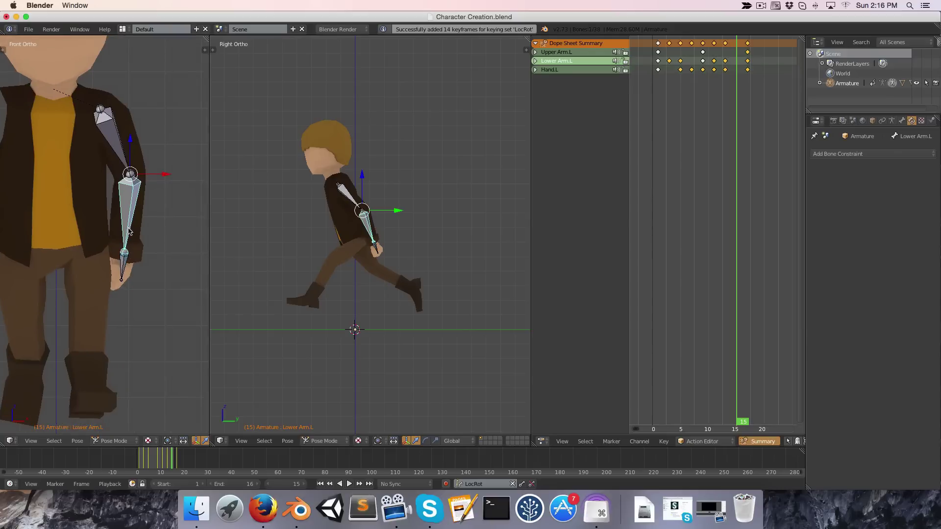
pyautogui.press('r')
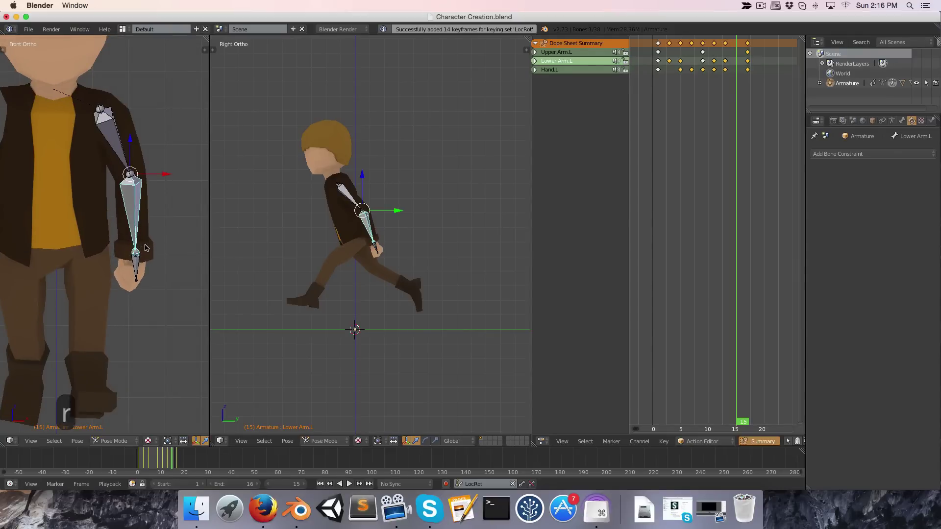
pyautogui.press('i')
# Rotate the left hand about 8 degrees in the side view at frame 15 and insert a LocRot keyframe.
pyautogui.press('3')
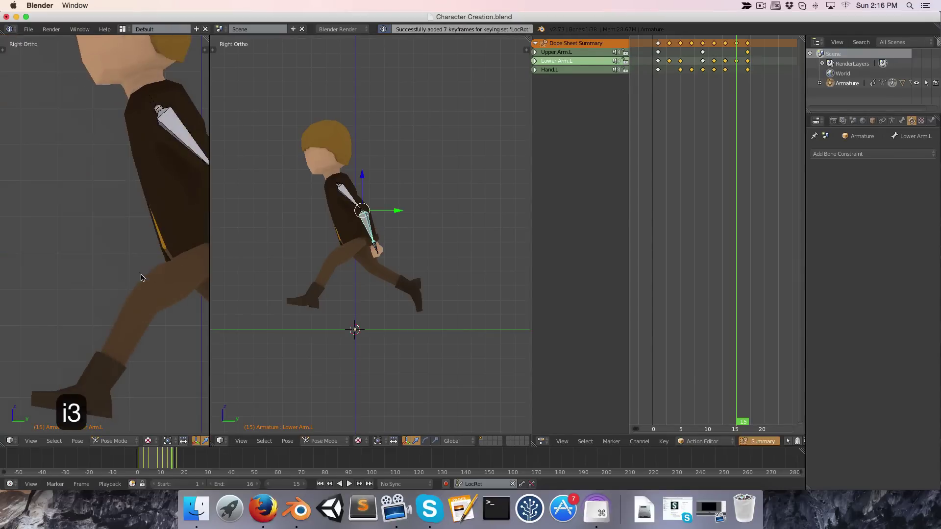
pyautogui.rightClick(140, 265)
pyautogui.press('r')
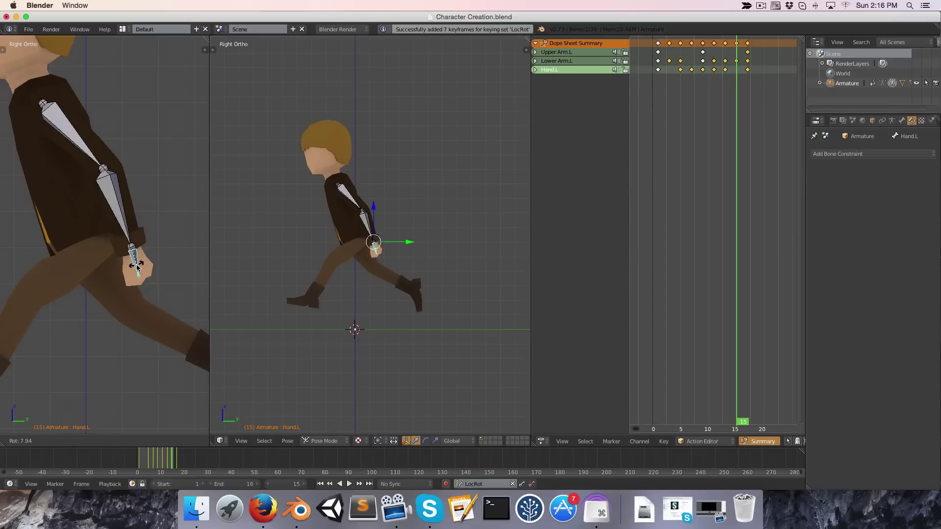
pyautogui.press('i')
# Play back the run in the front and side views, hiding the armature in Object Mode to watch only the character.
pyautogui.press('Right')
pyautogui.press('Right')
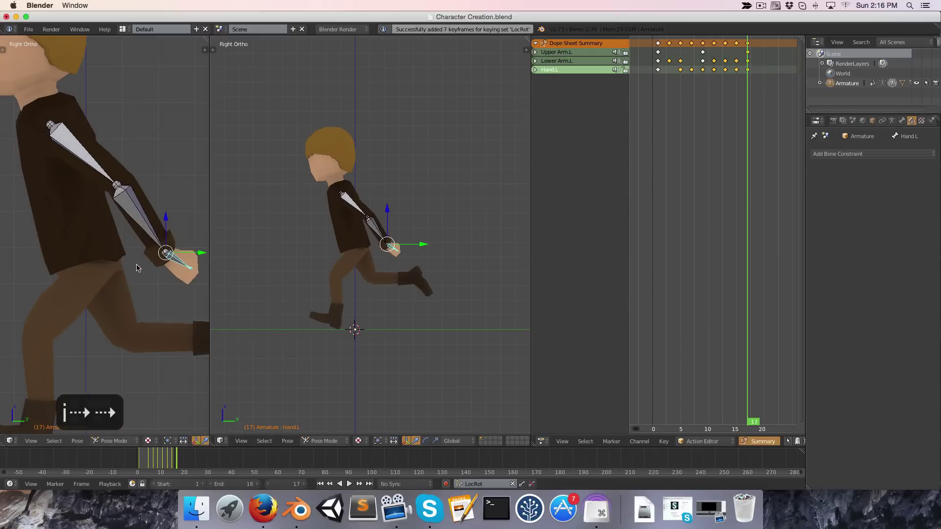
pyautogui.press('1')
pyautogui.hotkey('alt', 'a')
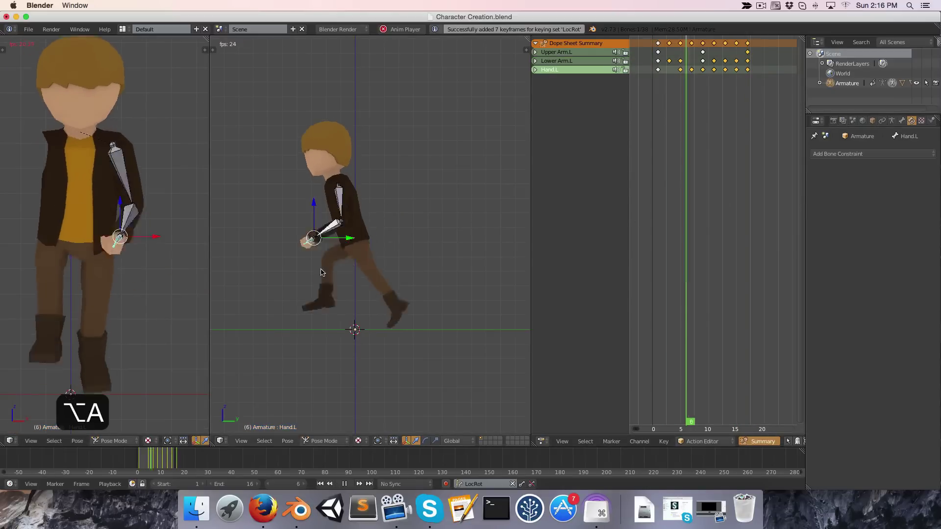
pyautogui.hotkey('ctrl', 'Tab')
pyautogui.press('h')
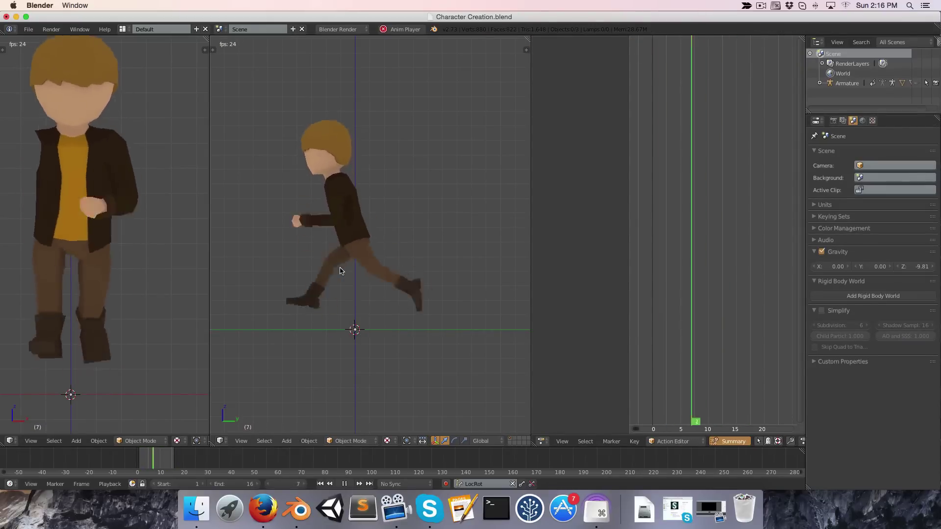
pyautogui.hotkey('alt', 'a')
# Step back and forth through the frames and examine the left forearm and hand up close in the front view.
pyautogui.press('Left')
pyautogui.press('Right')
pyautogui.press('Right')
pyautogui.press('Right')
pyautogui.press('Right')
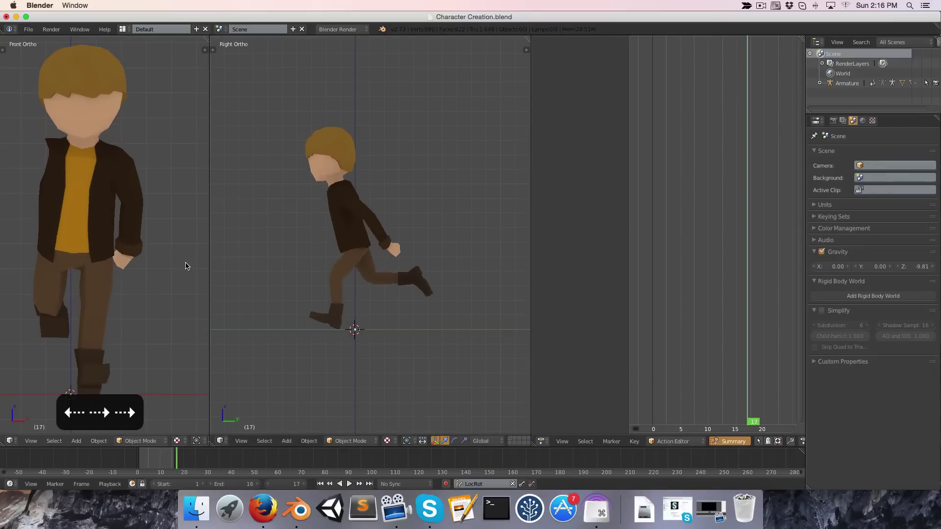
pyautogui.scroll(5, 111, 291)
pyautogui.press('Left')
pyautogui.press('Left')
pyautogui.press('Left')
pyautogui.press('Left')
pyautogui.press('Left')
pyautogui.press('Left')
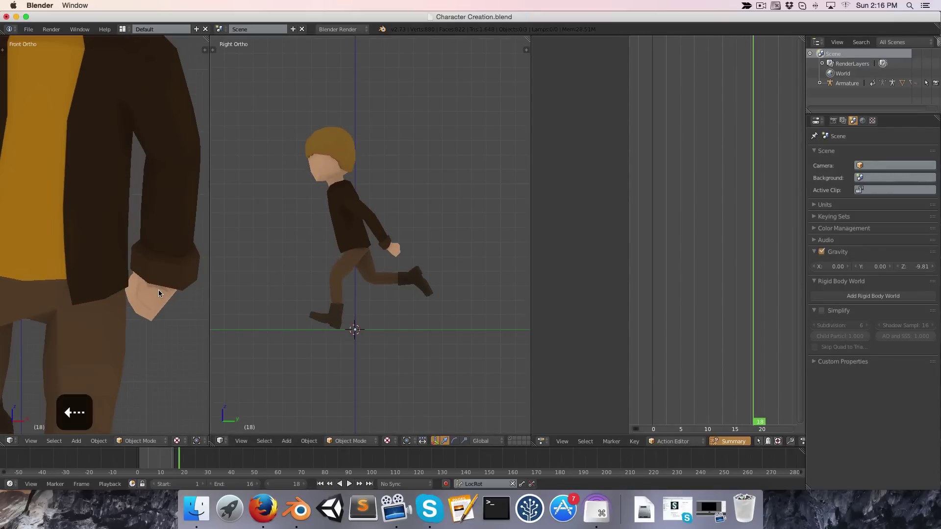
pyautogui.press('Right')
pyautogui.press('Left')
pyautogui.press('Left')
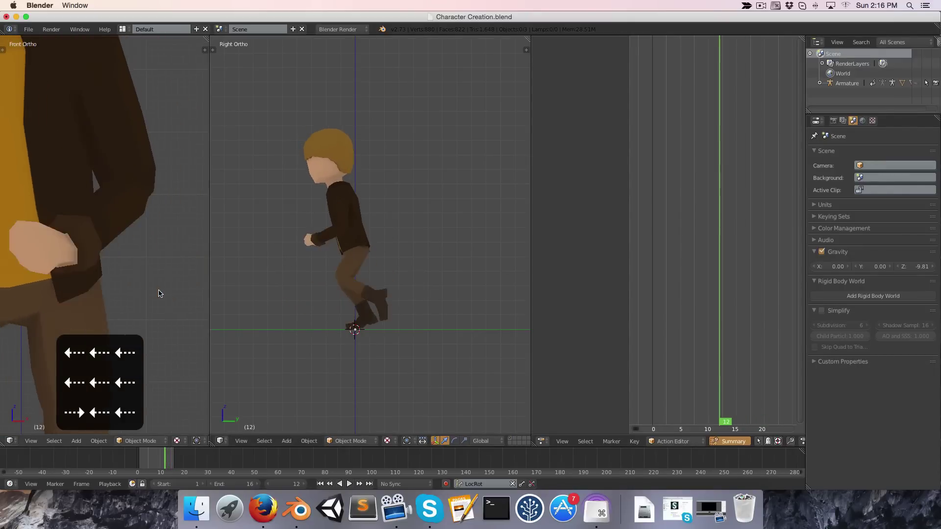
pyautogui.press('Left')
pyautogui.press('Left')
pyautogui.press('Left')
pyautogui.press('Right')
pyautogui.press('Right')
pyautogui.press('Right')
pyautogui.press('Right')
pyautogui.press('Right')
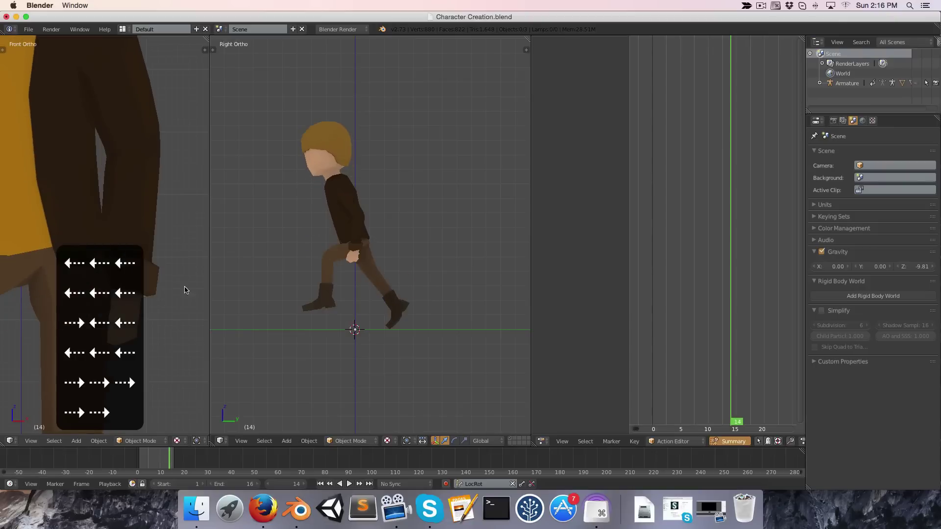
# Unhide all objects, hide the hat again, and select the armature.
pyautogui.hotkey('alt', 'h')
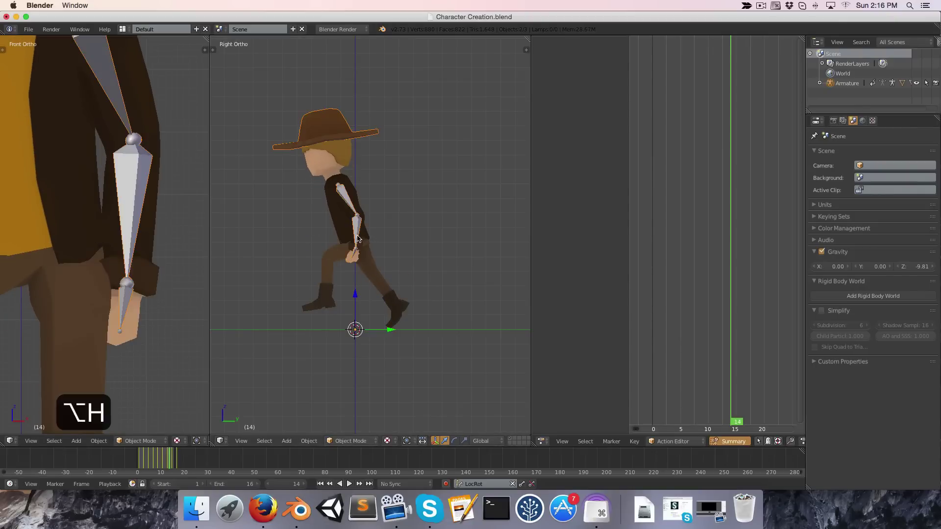
pyautogui.click(331, 132)
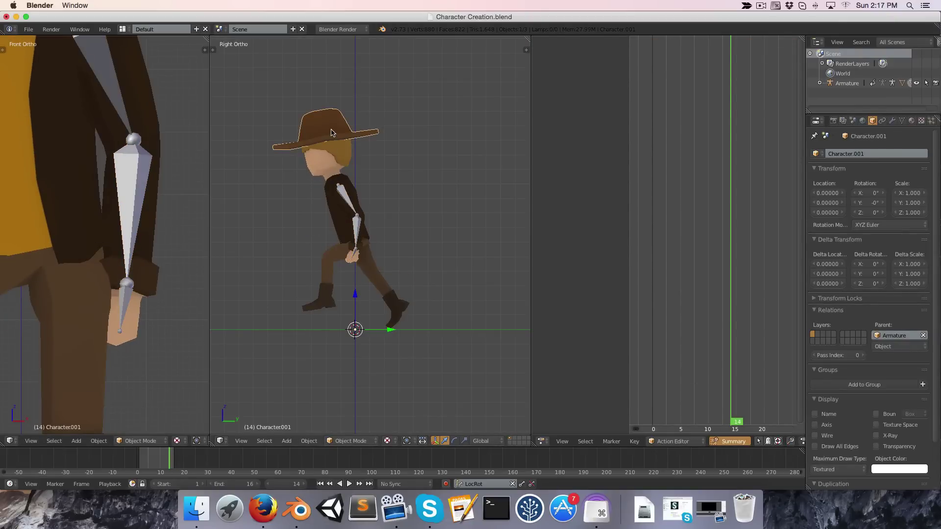
pyautogui.press('h')
pyautogui.rightClick(356, 233)
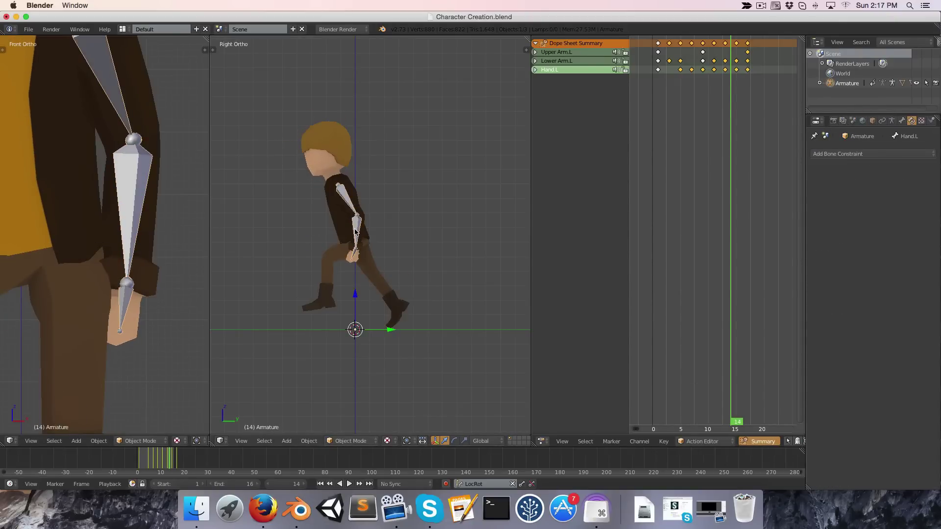
# Return the armature to Pose Mode and step through the run frames to examine the left forearm and hand up close in the front view.
pyautogui.hotkey('ctrl', 'Tab')
pyautogui.scroll(1, 152, 295)
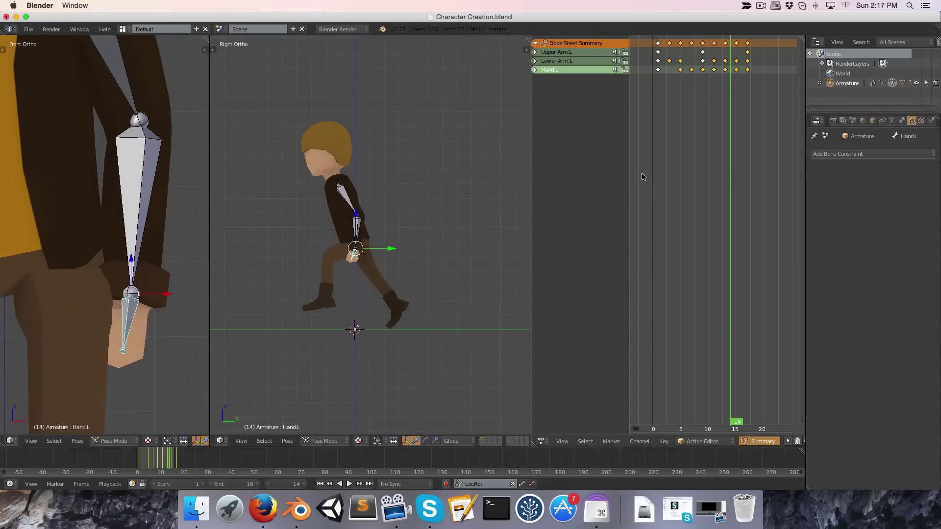
pyautogui.press('Right')
pyautogui.press('Left')
pyautogui.press('Left')
pyautogui.press('Left')
pyautogui.moveTo(695, 138); pyautogui.dragTo(658, 136)
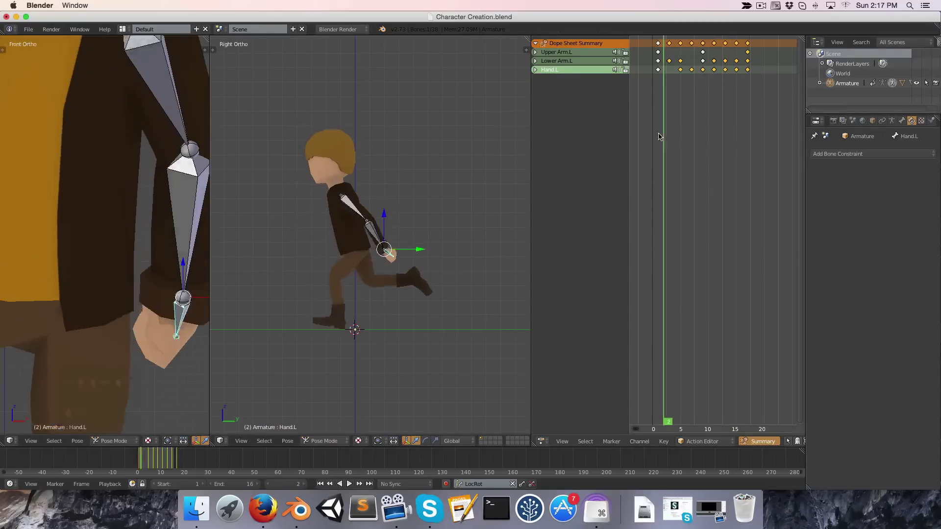
pyautogui.press('Right')
pyautogui.press('Right')
pyautogui.press('Right')
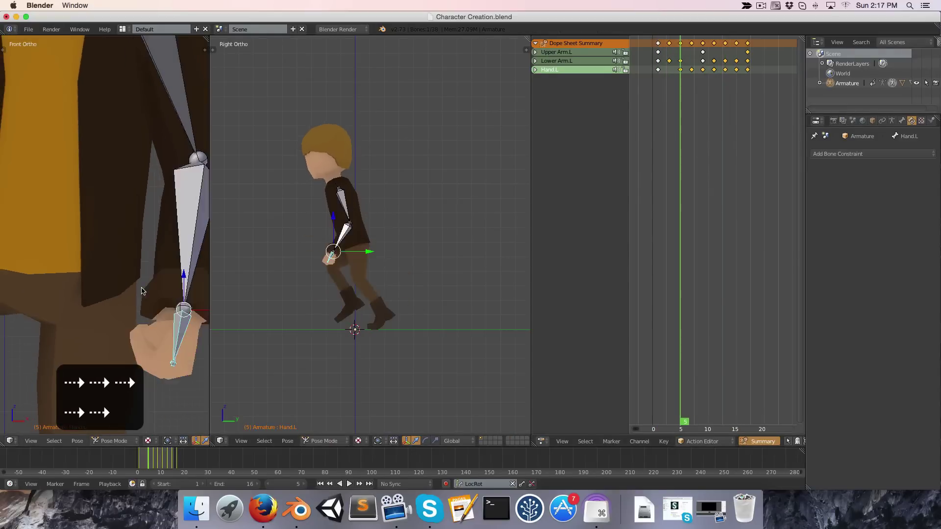
pyautogui.press('Right')
pyautogui.press('Right')
pyautogui.press('Right')
pyautogui.press('Right')
pyautogui.press('Right')
pyautogui.press('Right')
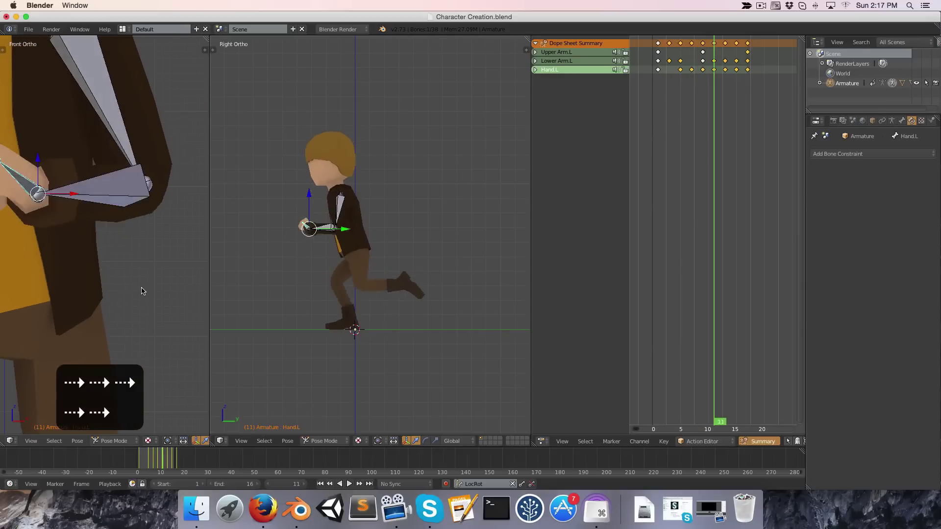
pyautogui.press('Right')
pyautogui.press('Right')
pyautogui.press('Right')
pyautogui.press('Left')
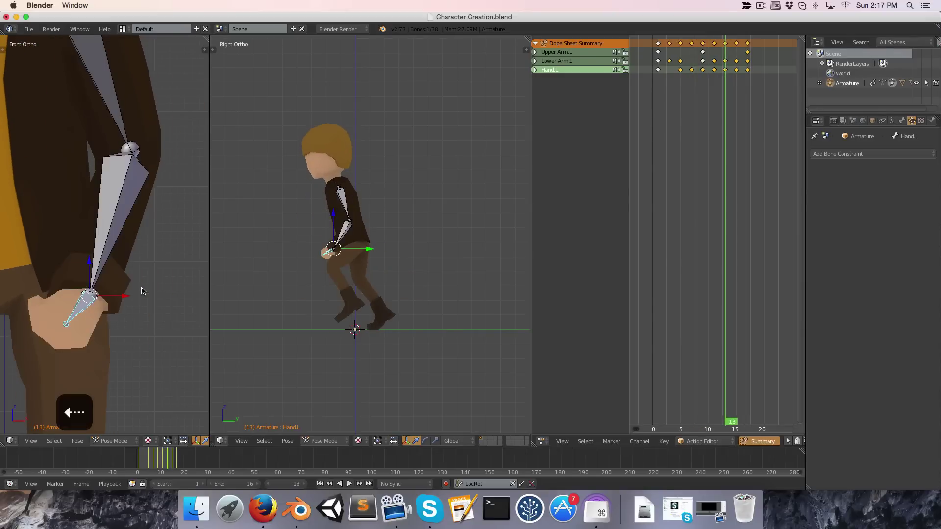
# Select the left lower arm bone, rotate it slightly in the front view at frame 13, and insert a LocRot keyframe.
pyautogui.rightClick(108, 232)
pyautogui.scroll(-2, 123, 247)
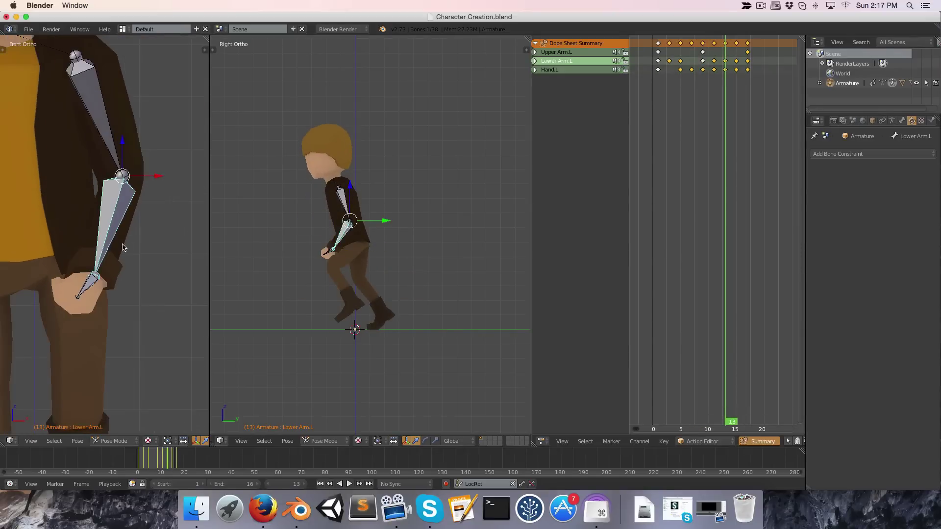
pyautogui.press('r')
pyautogui.click(143, 288)
pyautogui.press('i')
# Rotate the left lower arm about -5.7 degrees in the front view at frame 14 and insert a LocRot keyframe.
pyautogui.press('Right')
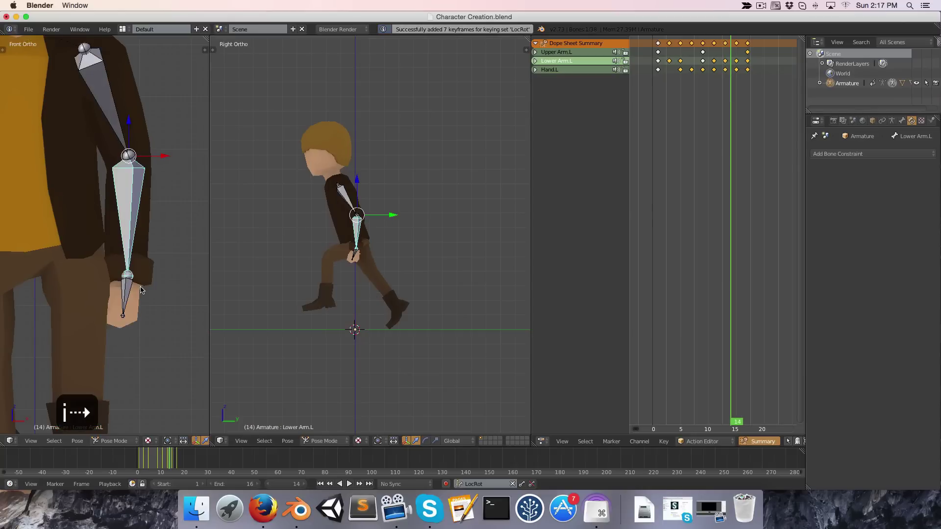
pyautogui.press('r')
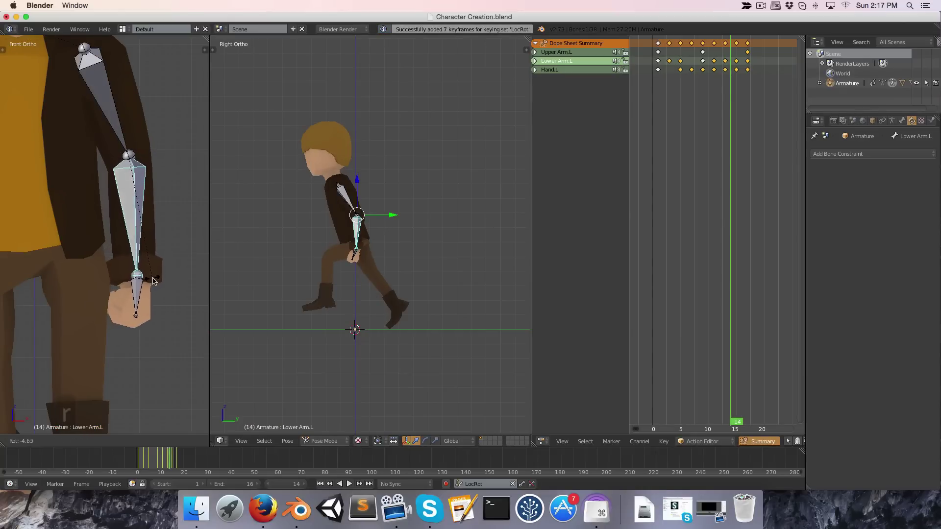
pyautogui.rightClick(155, 282)
pyautogui.press('r')
pyautogui.click(168, 276)
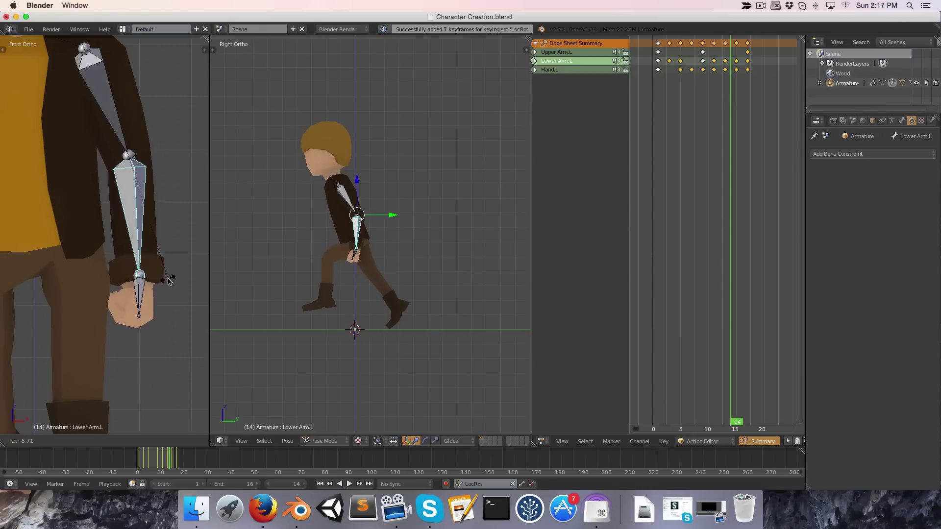
pyautogui.press('i')
# Step through the neighbouring frames and play back the run to check the left arm's swing on the whole character.
pyautogui.press('Left')
pyautogui.press('Right')
pyautogui.press('Right')
pyautogui.press('Right')
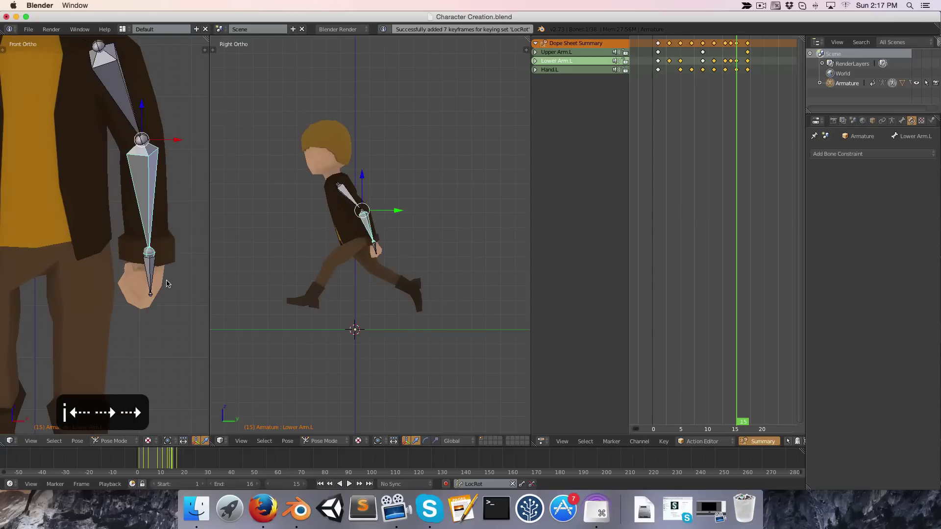
pyautogui.hotkey('alt', 'a')
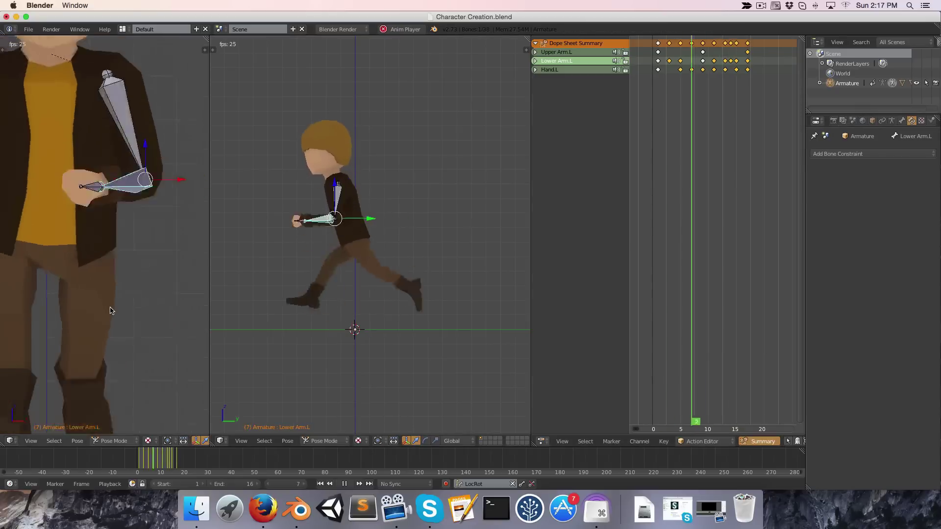
pyautogui.scroll(-5, 103, 318)
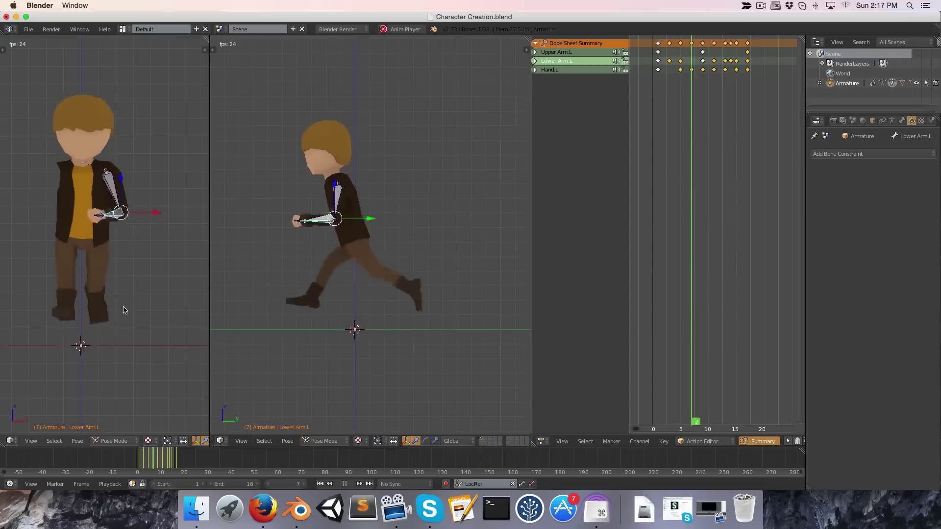
pyautogui.hotkey('alt', 'a')
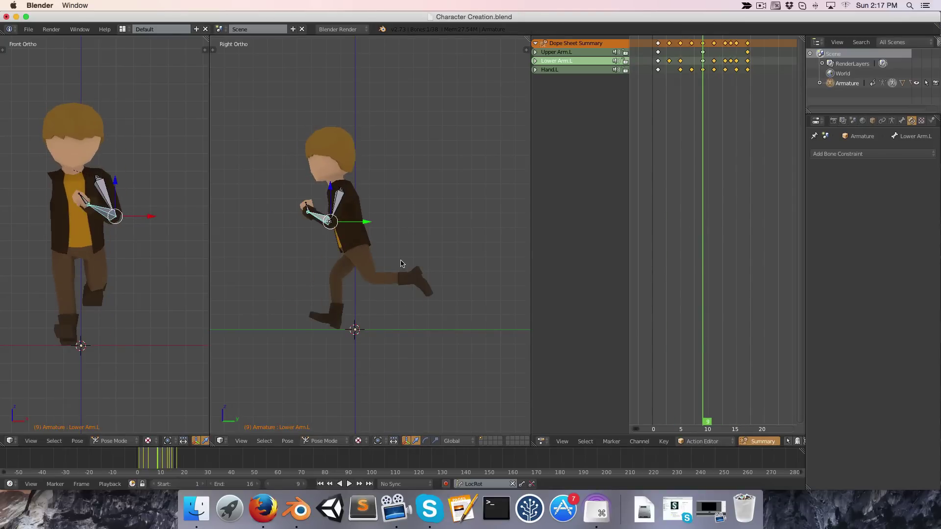
# Show the front view in the larger viewport, then unhide all bones in Pose Mode and all objects in Object Mode.
pyautogui.press('1')
pyautogui.hotkey('ctrl', 'Tab')
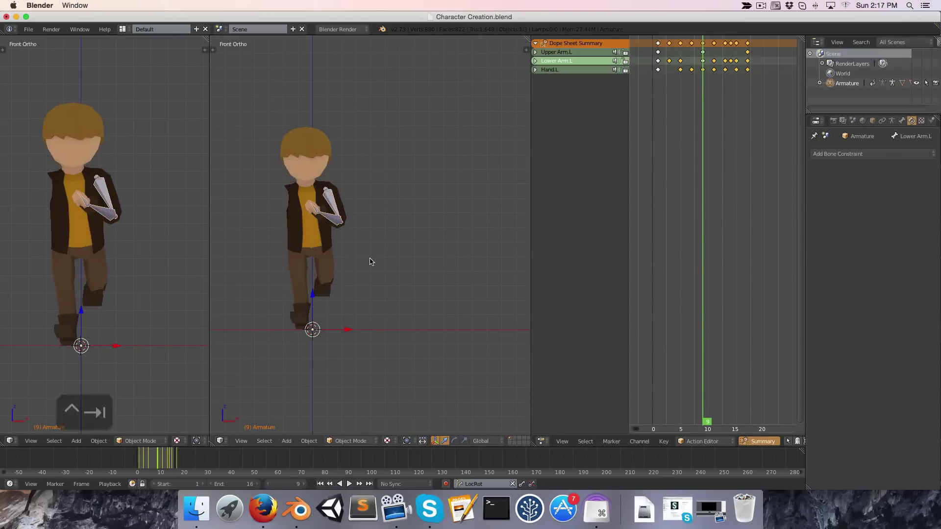
pyautogui.hotkey('ctrl', 'Tab')
pyautogui.hotkey('alt', 'h')
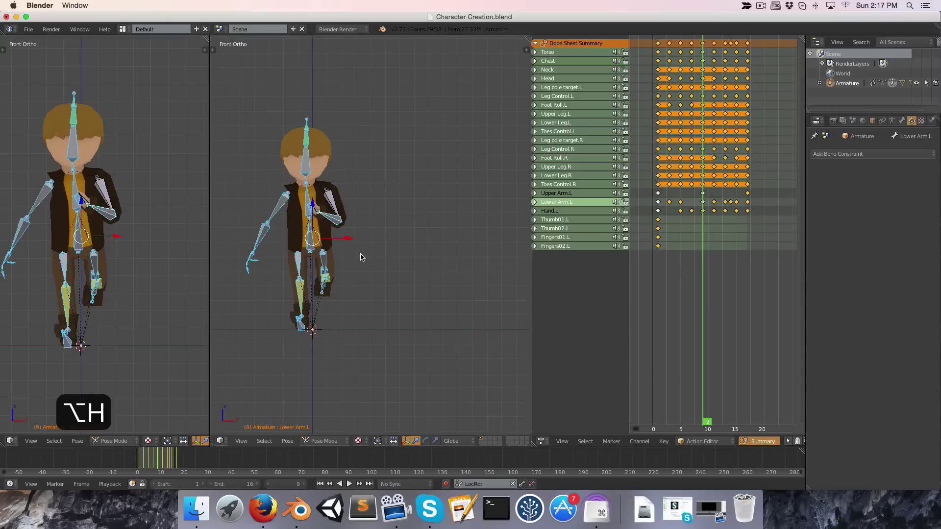
pyautogui.hotkey('ctrl', 'Tab')
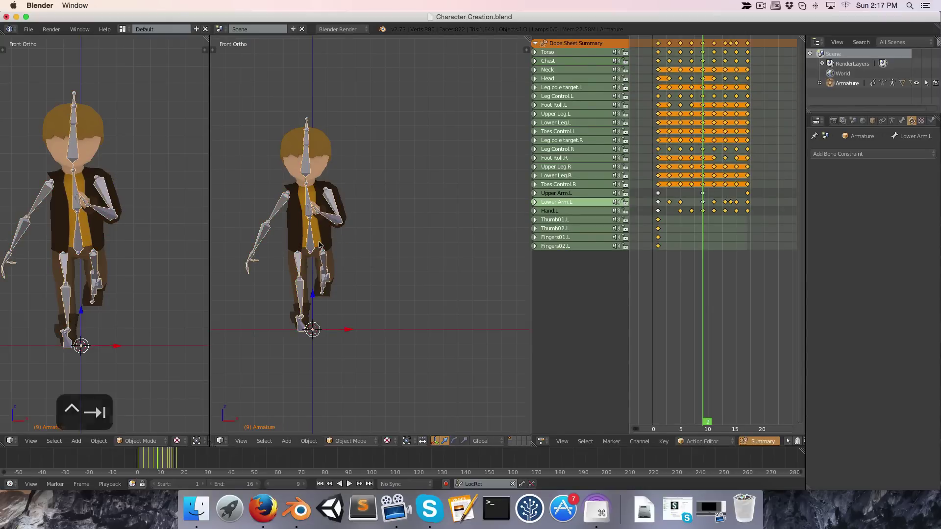
pyautogui.hotkey('alt', 'h')
# Join the separate Character.001 mesh with the hat into the Character mesh and check the combined mesh in Edit Mode.
pyautogui.press('a')
pyautogui.rightClick(290, 135)
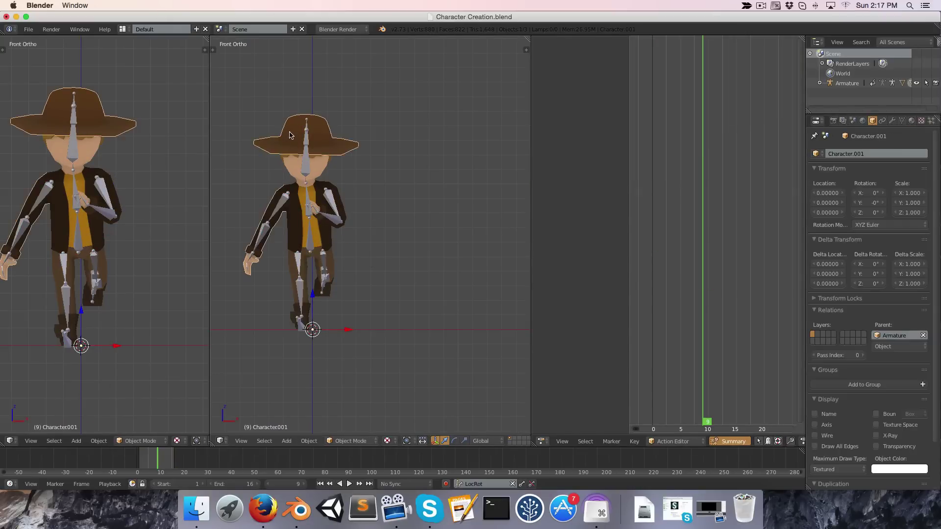
pyautogui.scroll(3, 273, 222)
pyautogui.keyDown('shift'); pyautogui.rightClick(364, 227); pyautogui.keyUp('shift')
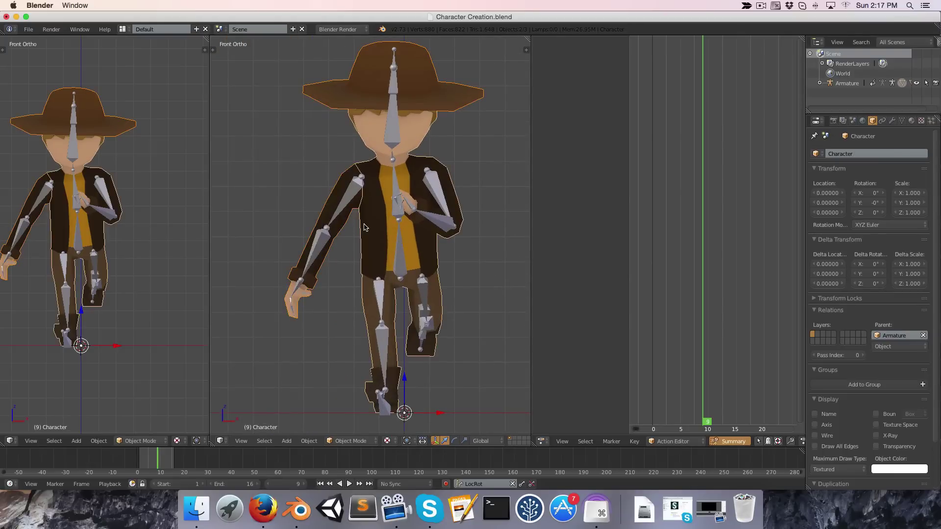
pyautogui.hotkey('ctrl', 'j')
pyautogui.press('Tab')
pyautogui.press('Tab')
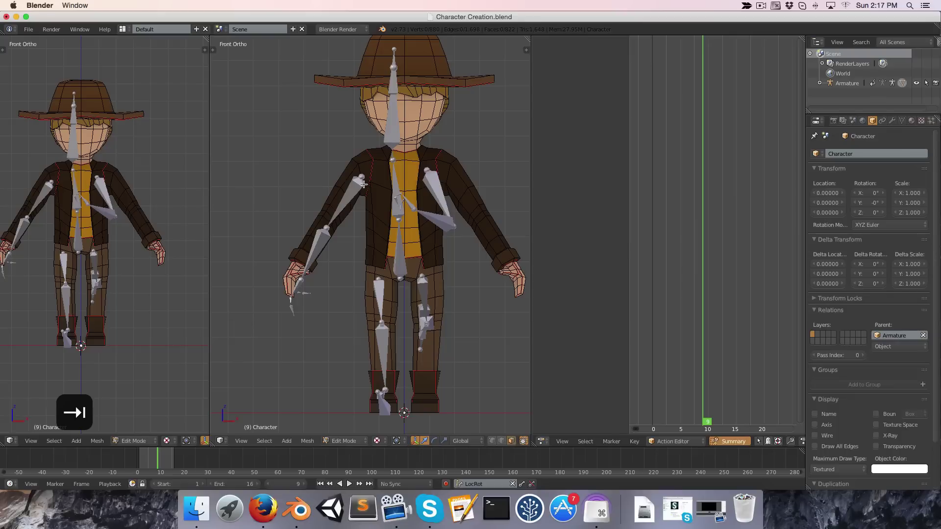
# Select all of the armature's bones in Pose Mode and clear their rotation and location at frame 9.
pyautogui.rightClick(333, 212)
pyautogui.hotkey('ctrl', 'Tab')
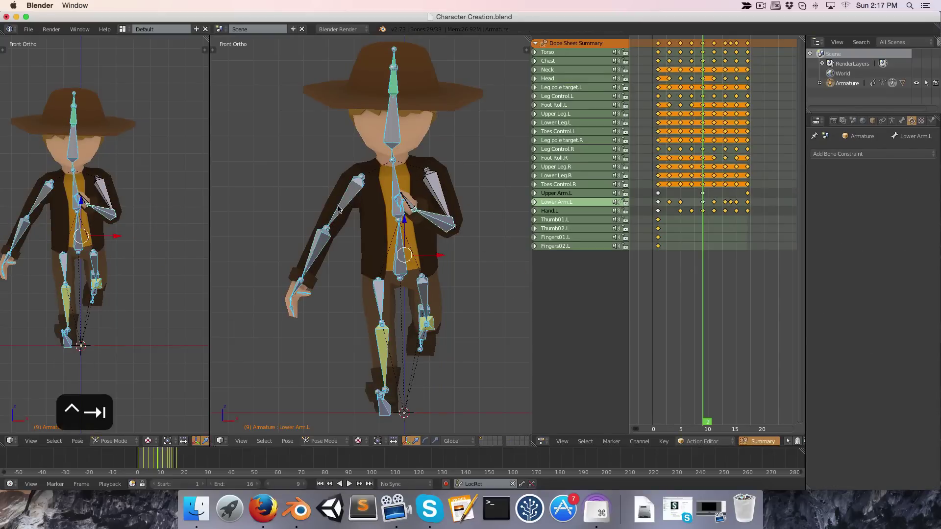
pyautogui.press('a')
# Select the leg, torso, neck and head bones and hide them, leaving only the arm bones shown.
pyautogui.press('a')
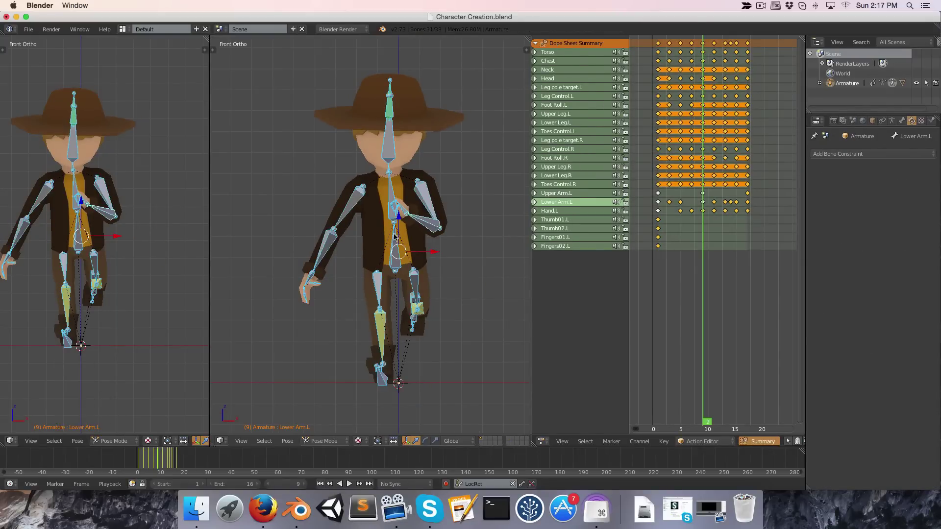
pyautogui.hotkey('alt', 'r')
pyautogui.hotkey('alt', 'g')
pyautogui.press('a')
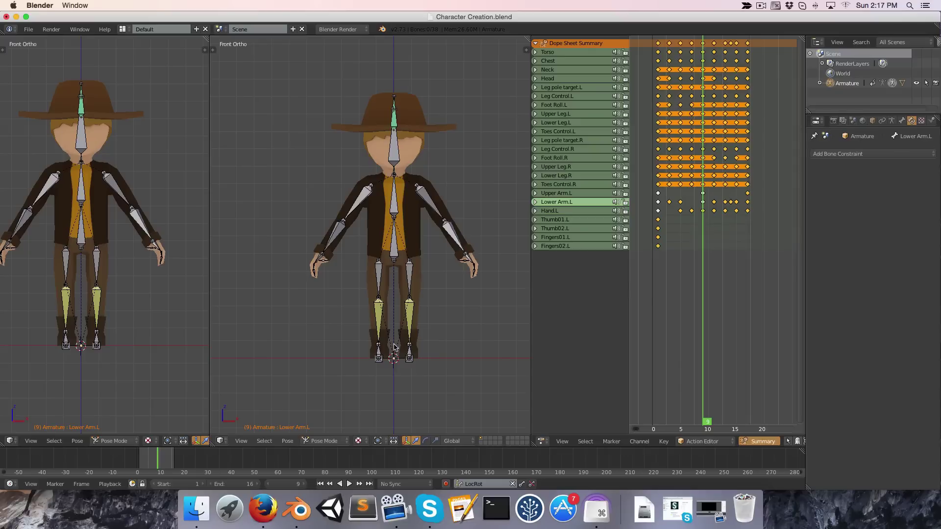
pyautogui.press('b')
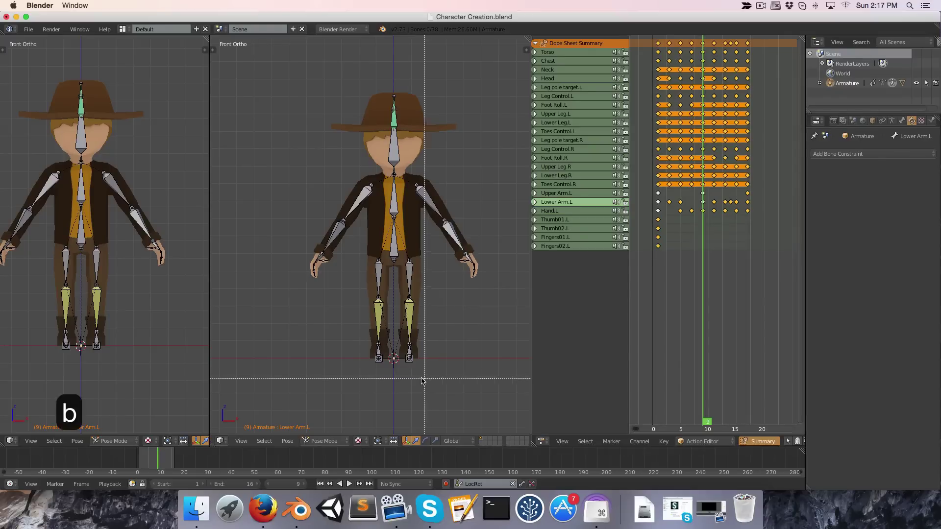
pyautogui.moveTo(372, 197); pyautogui.dragTo(425, 380)
pyautogui.press('b')
pyautogui.moveTo(388, 148); pyautogui.dragTo(406, 188)
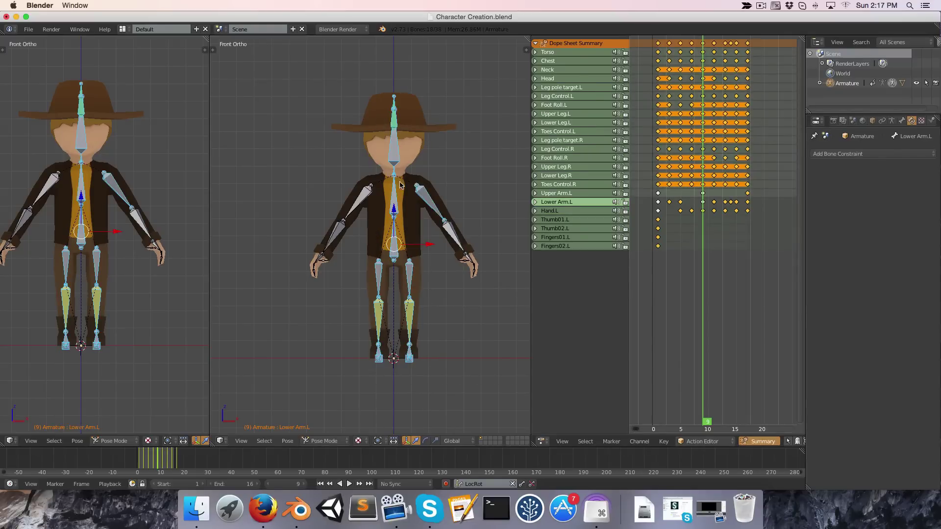
pyautogui.press('h')
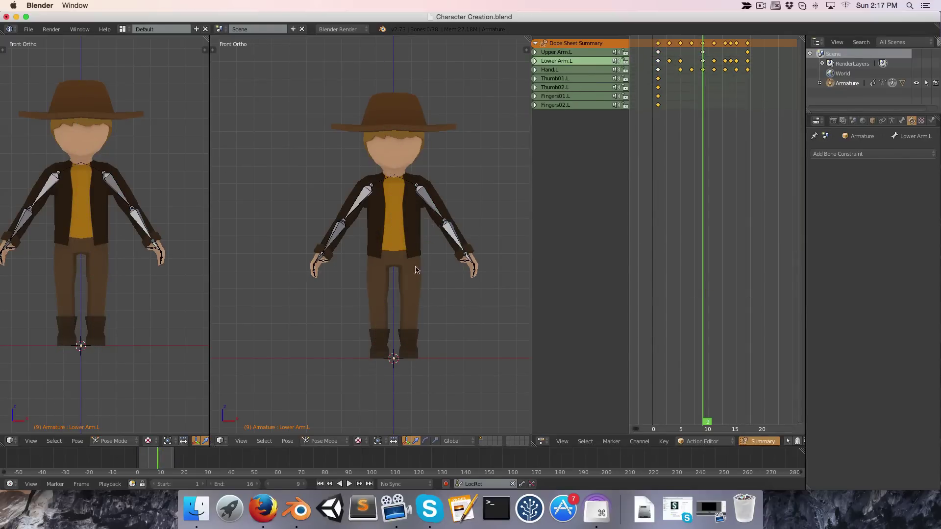
# Go to frame 1, select the left arm and hand bones, copy their pose, and paste it mirrored onto the right arm.
pyautogui.hotkey('shift', 'Left')
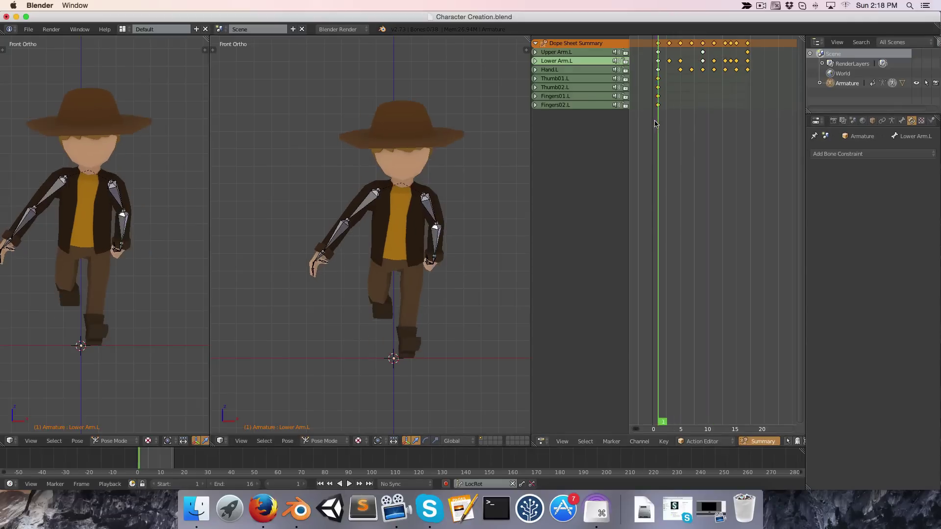
pyautogui.press('a')
pyautogui.press('a')
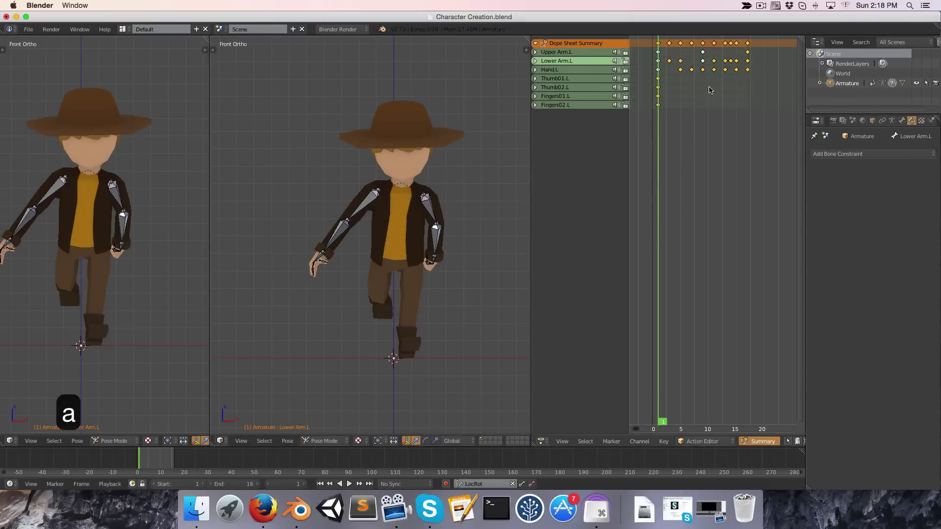
pyautogui.hotkey('alt', 'a')
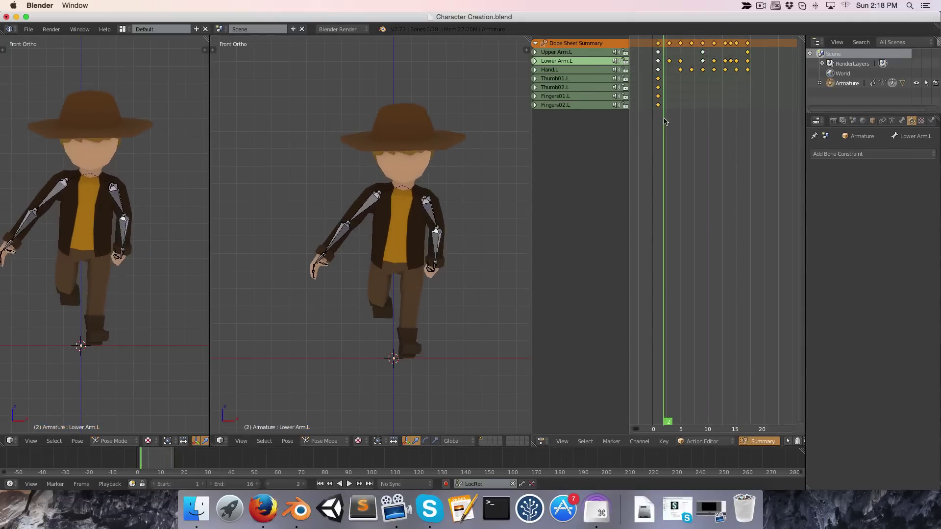
pyautogui.press('Escape')
pyautogui.press('b')
pyautogui.moveTo(409, 185); pyautogui.dragTo(453, 282)
pyautogui.keyDown('shift'); pyautogui.moveTo(411, 240); pyautogui.dragTo(430, 247, button='middle'); pyautogui.keyUp('shift')
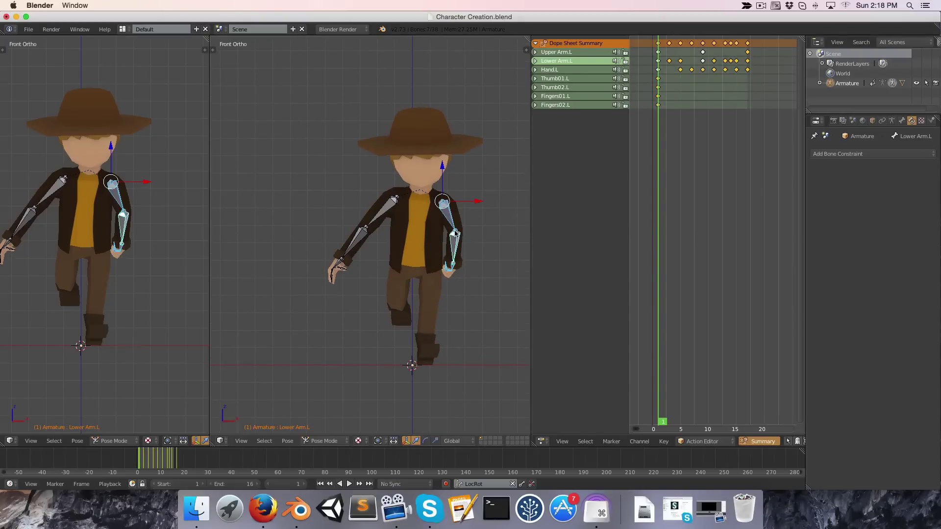
pyautogui.hotkey('ctrl', 'c')
pyautogui.hotkey('ctrl', 'shift', 'v')
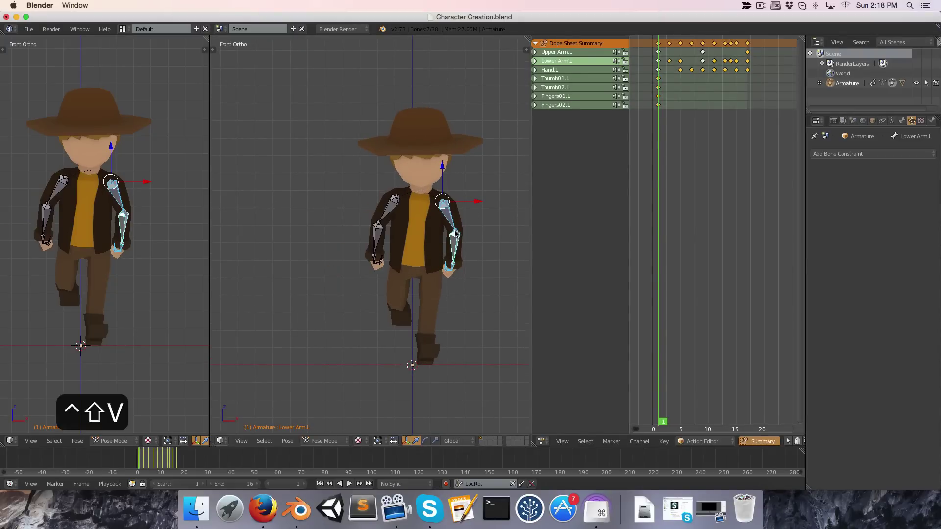
# Insert a LocRot keyframe for all bones of both arms at frame 1.
pyautogui.press('a')
pyautogui.press('a')
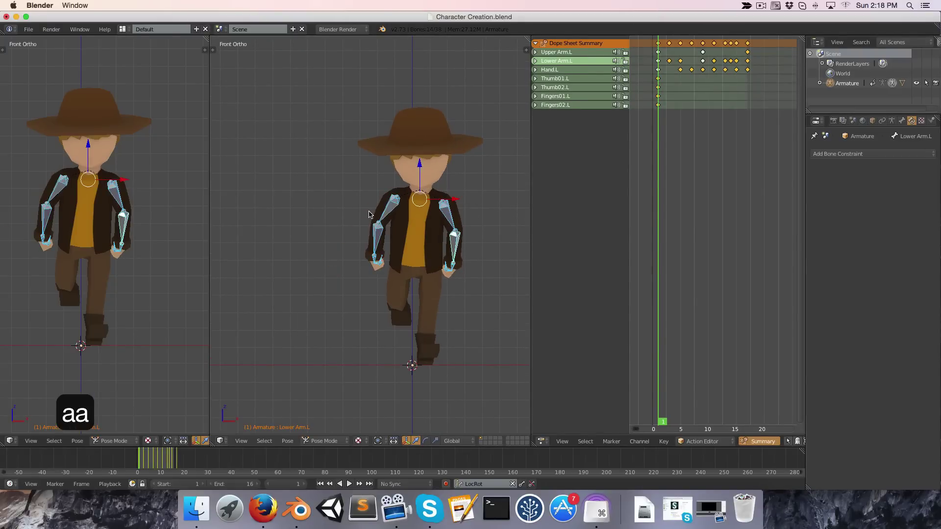
pyautogui.press('i')
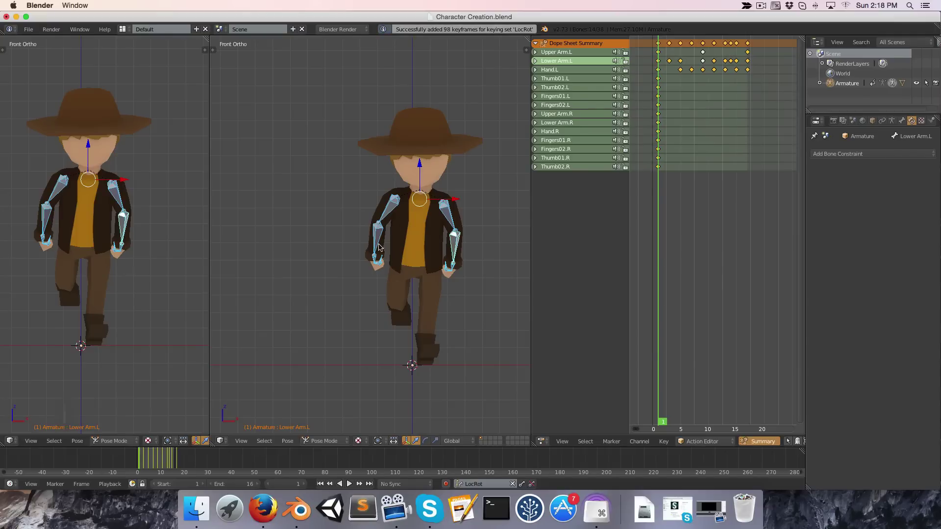
# At frame 3, copy the left arm's pose, paste it mirrored onto the right arm, and insert a LocRot keyframe for both arms.
pyautogui.click(668, 127)
pyautogui.press('a')
pyautogui.press('b')
pyautogui.moveTo(427, 192); pyautogui.dragTo(469, 298)
pyautogui.hotkey('ctrl', 'c')
pyautogui.hotkey('ctrl', 'shift', 'v')
pyautogui.press('a')
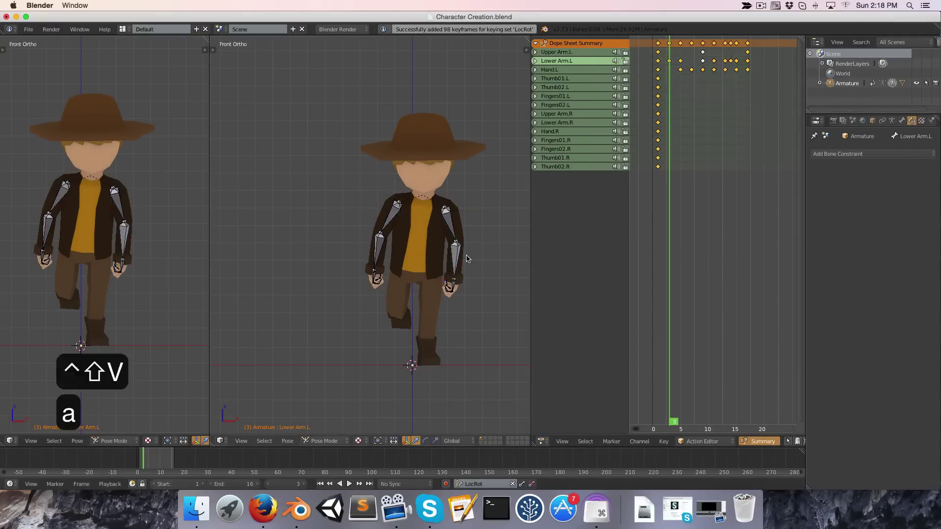
pyautogui.press('a')
pyautogui.press('i')
# At frame 5, copy the left arm's pose, paste it mirrored onto the right arm, and insert a LocRot keyframe for both arms.
pyautogui.moveTo(687, 107); pyautogui.dragTo(679, 100)
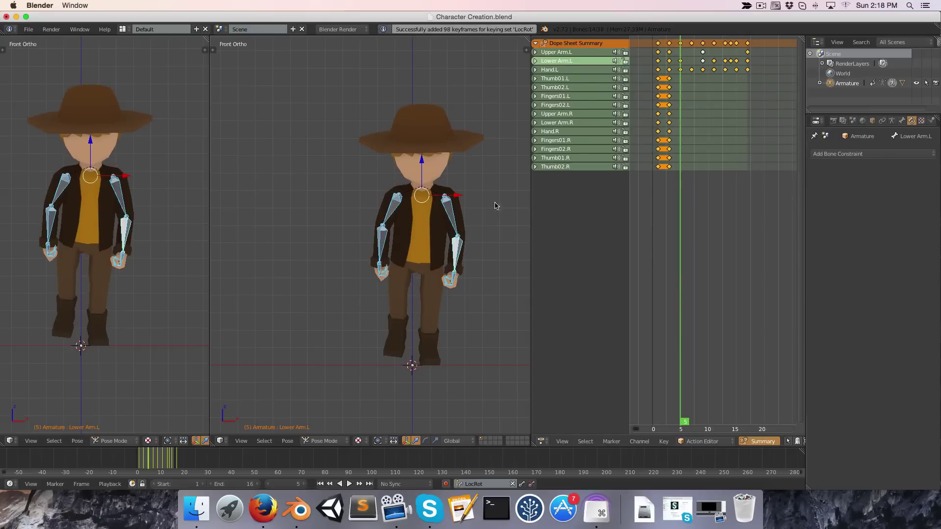
pyautogui.press('a')
pyautogui.press('b')
pyautogui.moveTo(435, 197); pyautogui.dragTo(477, 289)
pyautogui.hotkey('ctrl', 'c')
pyautogui.hotkey('ctrl', 'shift', 'v')
pyautogui.press('a')
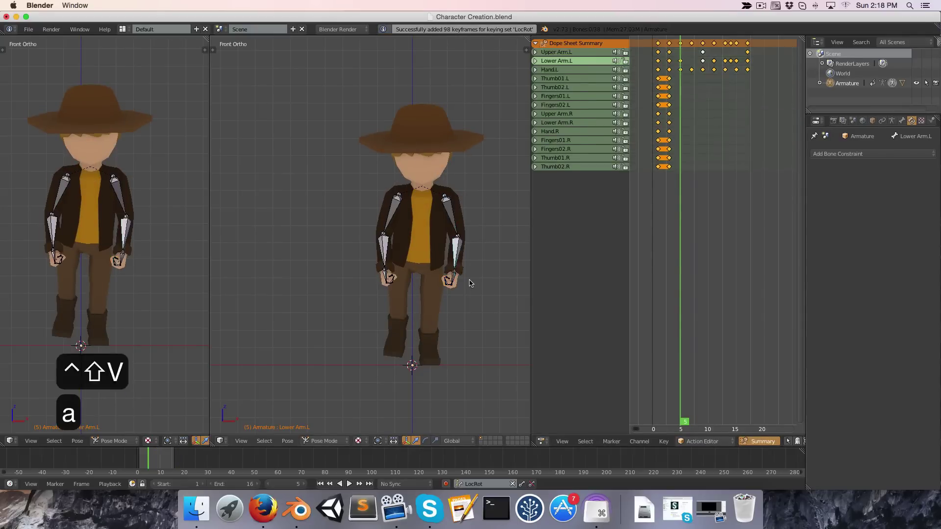
pyautogui.press('a')
pyautogui.press('i')
# At frame 7, mirror the left arm's pose onto the right arm and key both arms with LocRot.
pyautogui.click(691, 127)
pyautogui.press('a')
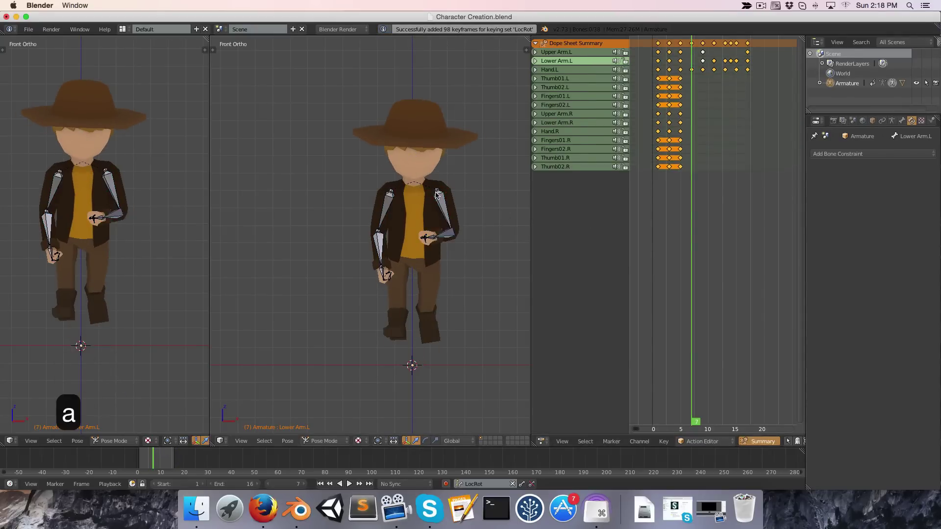
pyautogui.press('b')
pyautogui.moveTo(432, 176); pyautogui.dragTo(493, 275)
pyautogui.hotkey('ctrl', 'shift', 'v')
pyautogui.press('a')
pyautogui.press('a')
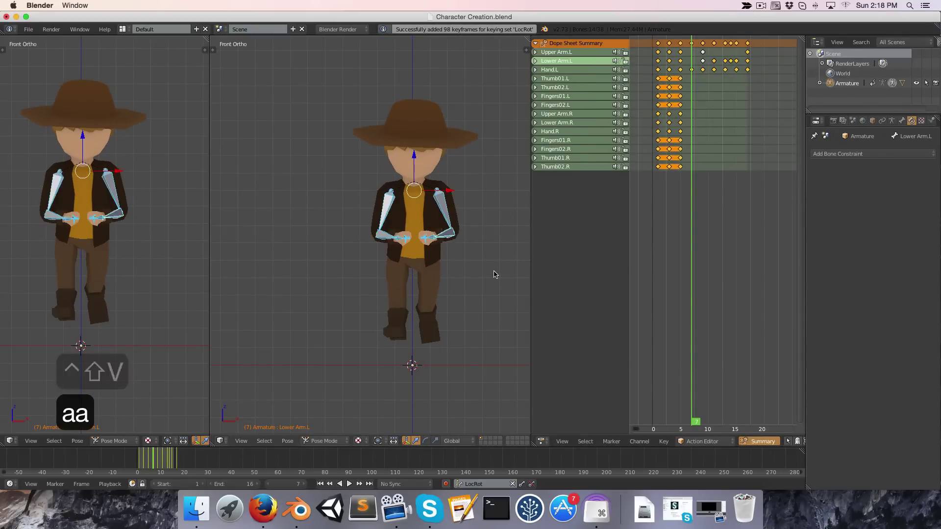
pyautogui.press('i')
# At frame 9, paste the left arm's copied pose mirrored onto the right arm and insert a LocRot keyframe for both arms.
pyautogui.click(703, 112)
pyautogui.press('a')
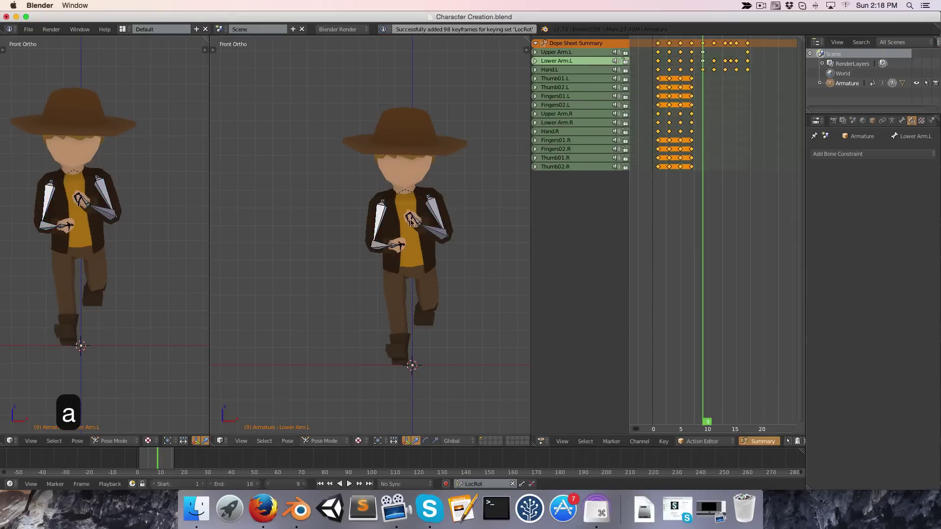
pyautogui.moveTo(398, 188); pyautogui.dragTo(468, 245)
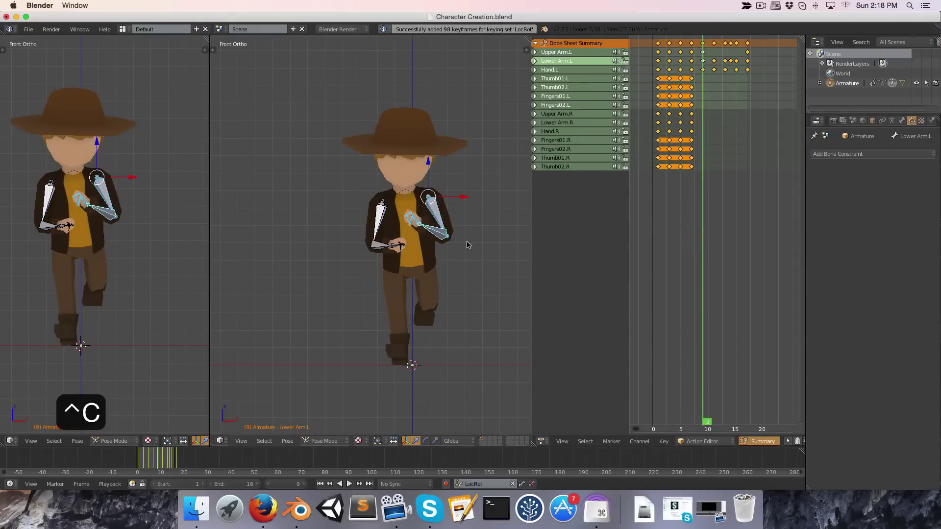
pyautogui.hotkey('ctrl', 'shift', 'v')
pyautogui.press('a')
pyautogui.press('a')
pyautogui.press('i')
# At frame 11, copy the left arm's pose, paste it flipped onto the right arm, and key both arms with LocRot.
pyautogui.click(719, 105)
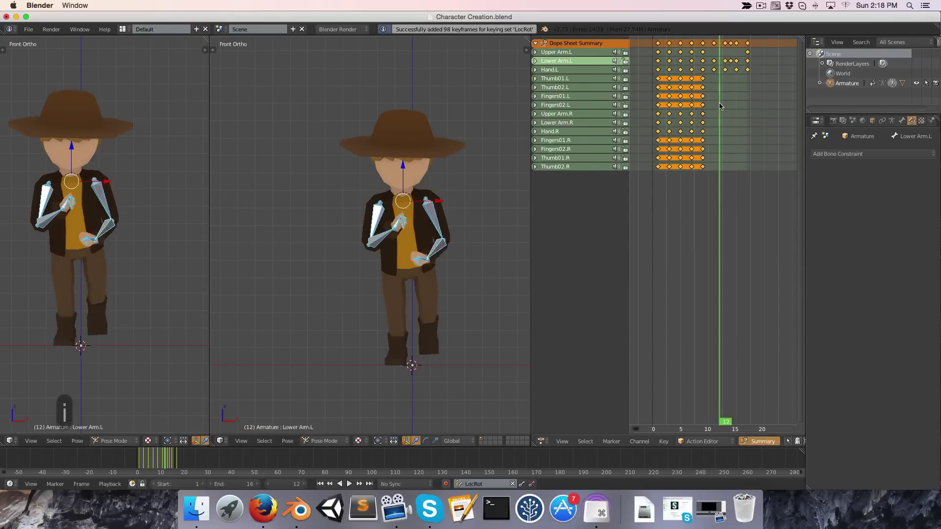
pyautogui.click(714, 106)
pyautogui.press('a')
pyautogui.press('b')
pyautogui.moveTo(413, 188); pyautogui.dragTo(461, 248)
pyautogui.press('b')
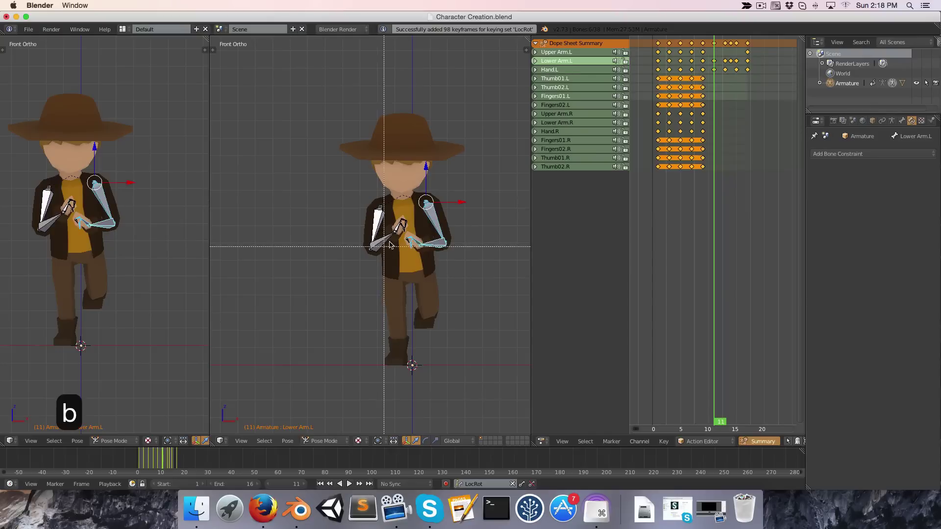
pyautogui.moveTo(390, 245); pyautogui.dragTo(429, 263)
pyautogui.hotkey('ctrl', 'shift', 'v')
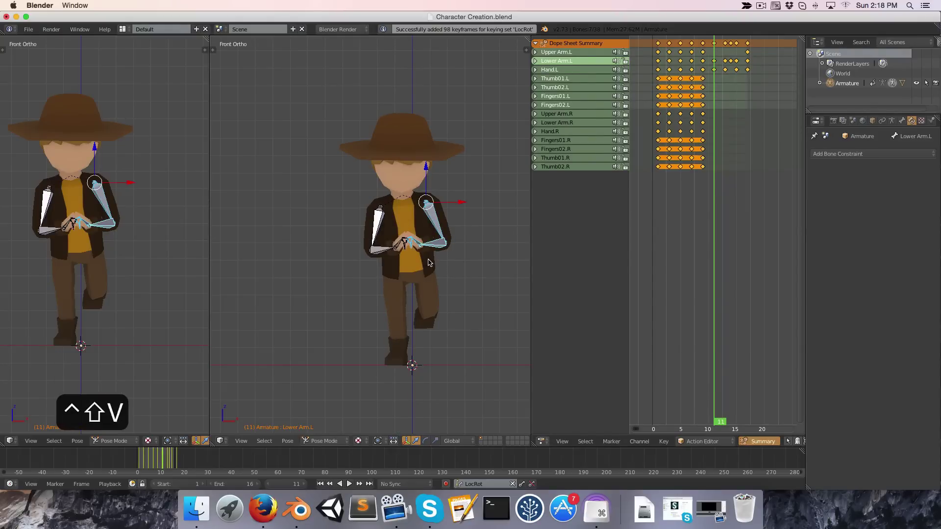
pyautogui.press('a')
pyautogui.press('a')
pyautogui.press('i')
# At frame 13, mirror the left arm's copied pose onto the right arm and insert a LocRot keyframe for all arm bones.
pyautogui.moveTo(736, 94); pyautogui.dragTo(725, 94)
pyautogui.press('a')
pyautogui.press('b')
pyautogui.moveTo(413, 173); pyautogui.dragTo(468, 320)
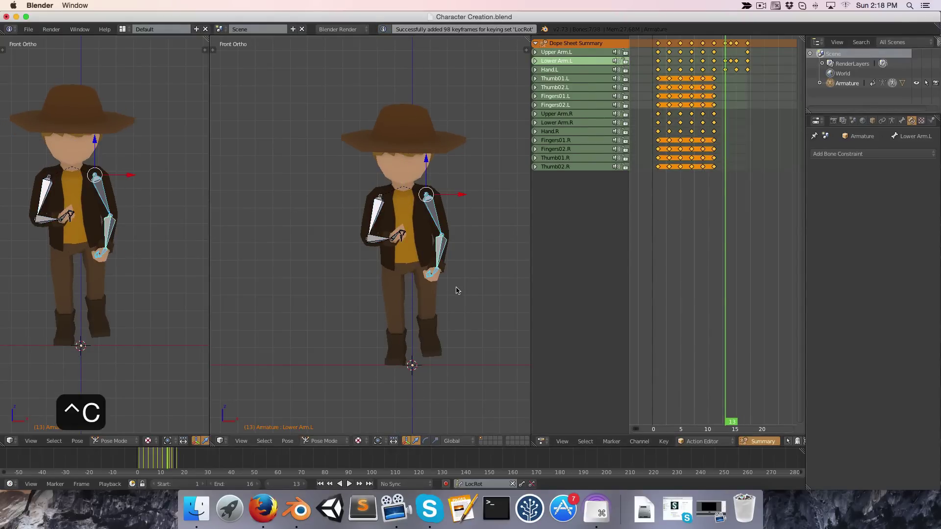
pyautogui.hotkey('ctrl', 'shift', 'v')
pyautogui.press('a')
pyautogui.press('a')
pyautogui.press('i')
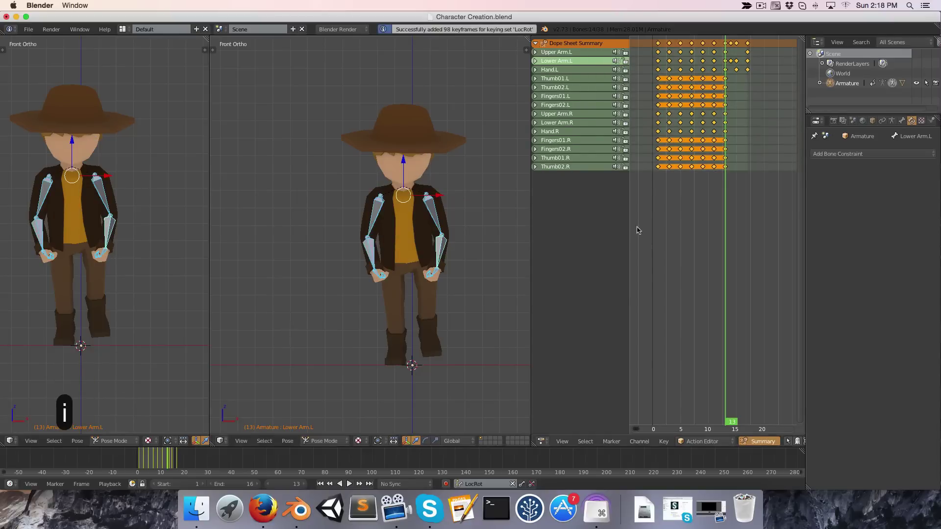
# At frame 14, copy the left arm's pose, paste it mirrored onto the right arm, and insert a LocRot keyframe for both arms.
pyautogui.click(729, 146)
pyautogui.press('a')
pyautogui.press('b')
pyautogui.moveTo(417, 184); pyautogui.dragTo(485, 313)
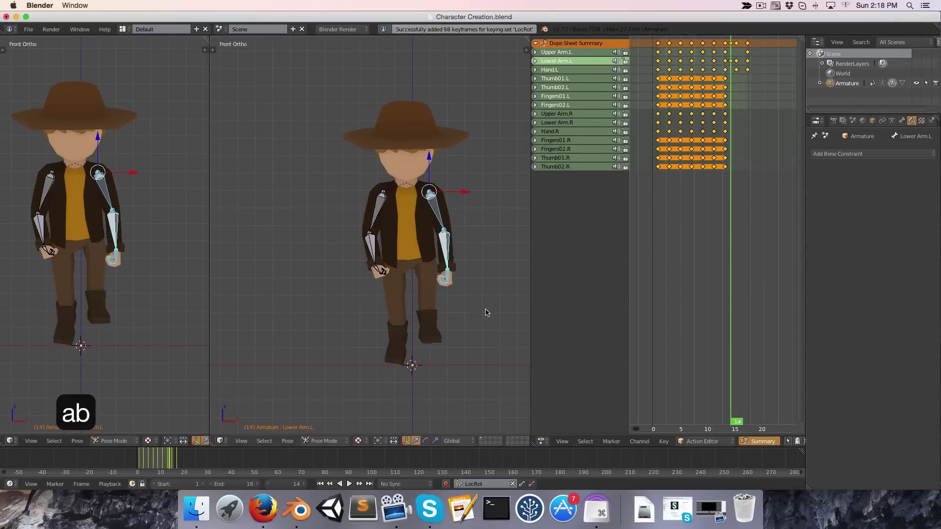
pyautogui.hotkey('ctrl', 'shift', 'v')
pyautogui.press('a')
# At frame 15, mirror the left arm's pose onto the right arm and key both arms with LocRot.
pyautogui.press('a')
pyautogui.press('i')
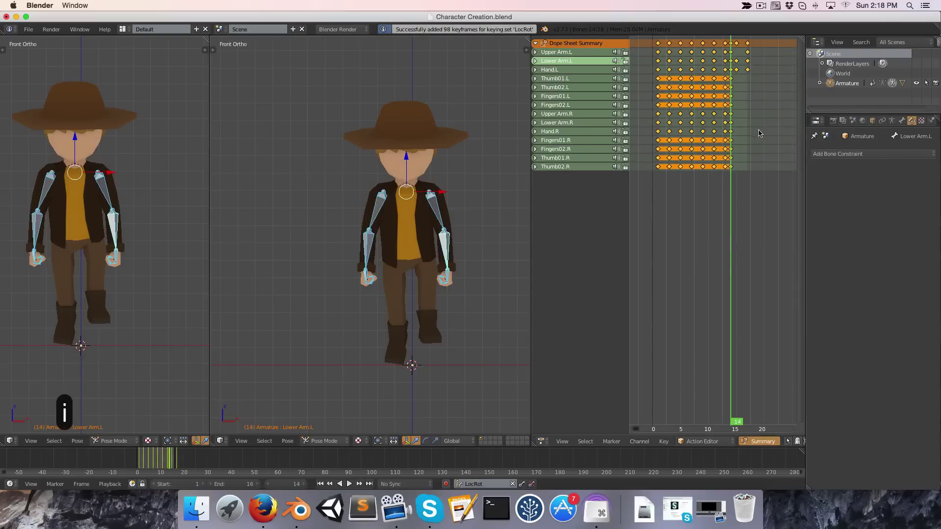
pyautogui.click(736, 145)
pyautogui.press('a')
pyautogui.press('b')
pyautogui.moveTo(419, 182); pyautogui.dragTo(493, 302)
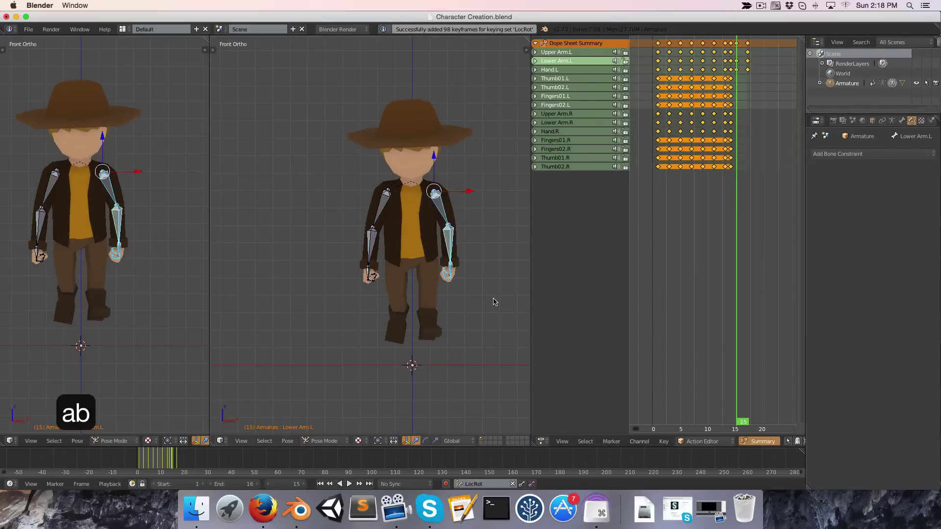
pyautogui.hotkey('ctrl', 'shift', 'v')
# At frame 17, paste the left arm's copied pose mirrored onto the right arm and insert a LocRot keyframe for both arms.
pyautogui.press('a')
pyautogui.press('a')
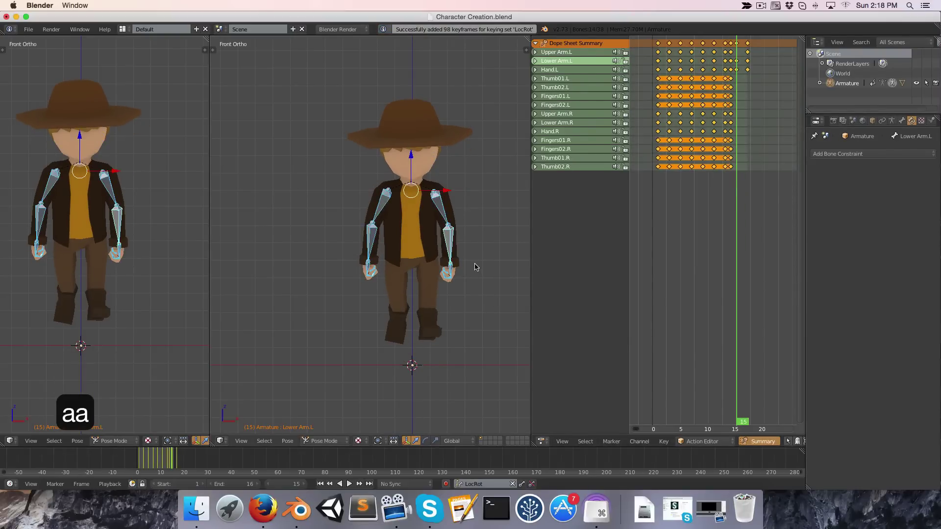
pyautogui.press('i')
pyautogui.click(747, 184)
pyautogui.press('a')
pyautogui.press('b')
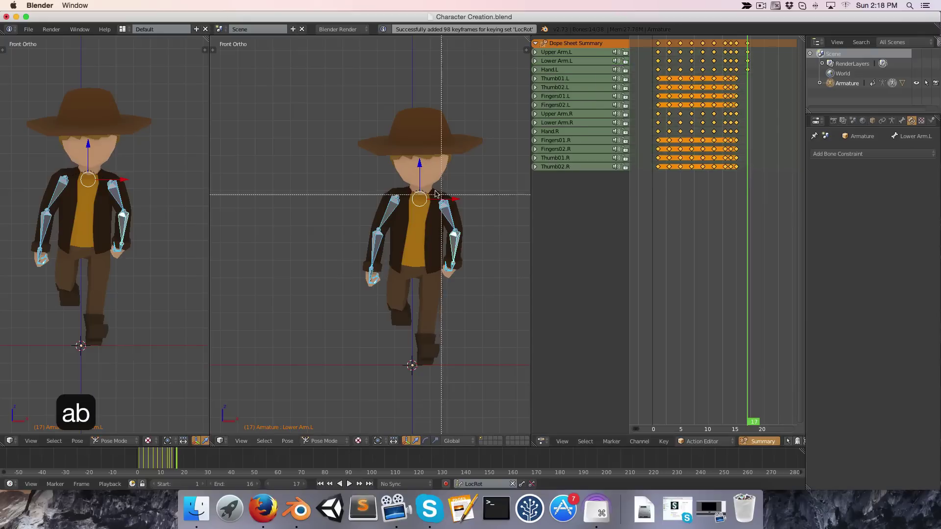
pyautogui.moveTo(426, 198); pyautogui.dragTo(479, 291)
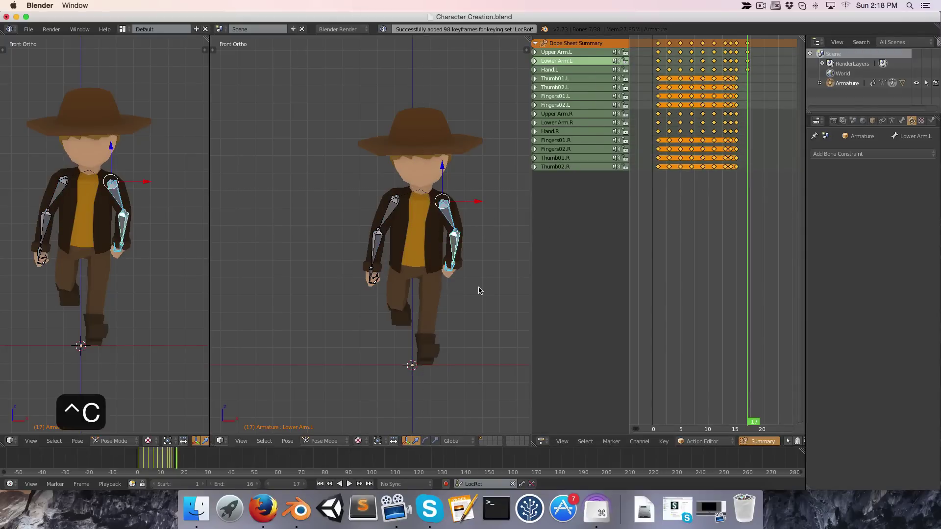
pyautogui.hotkey('ctrl', 'shift', 'v')
pyautogui.press('a')
pyautogui.press('a')
pyautogui.press('i')
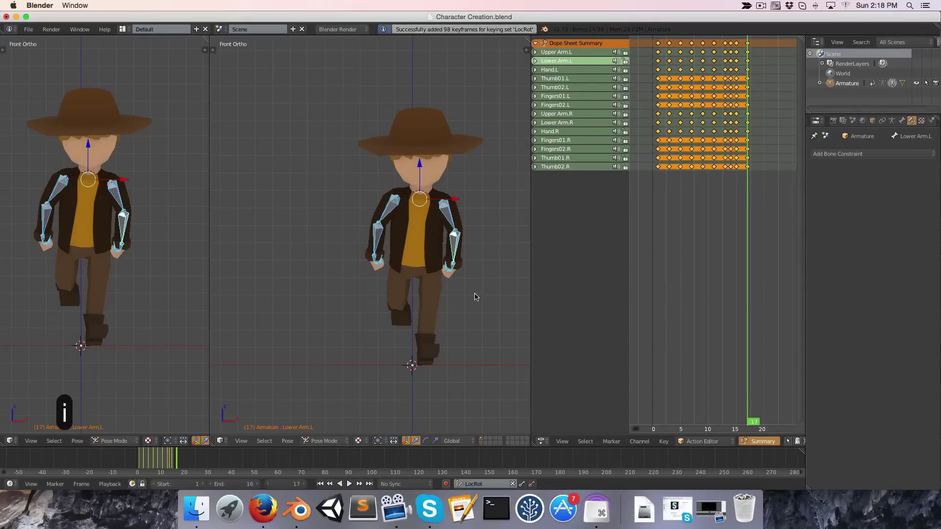
# Play back the run cycle and check both arms' swing from the side and the front.
pyautogui.press('a')
pyautogui.hotkey('alt', 'a')
pyautogui.moveTo(475, 296); pyautogui.dragTo(374, 246, button='middle')
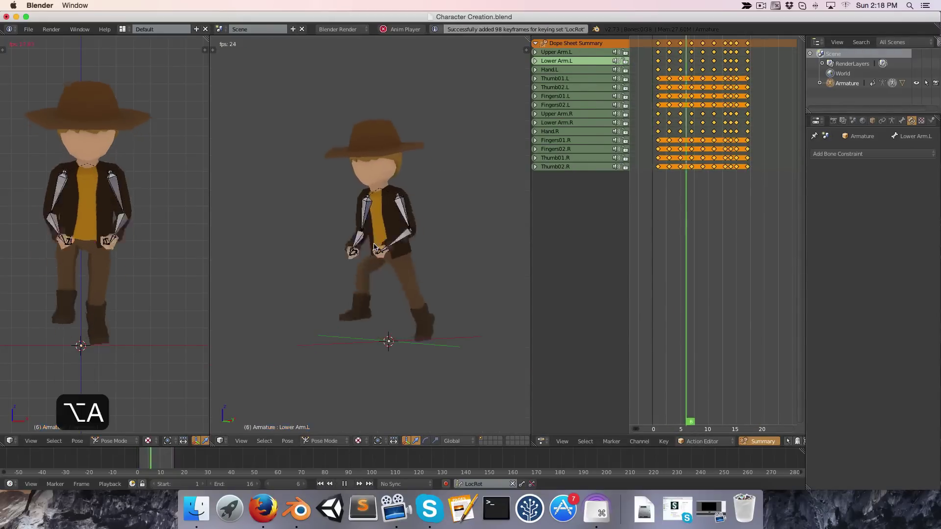
pyautogui.press('KP_3')
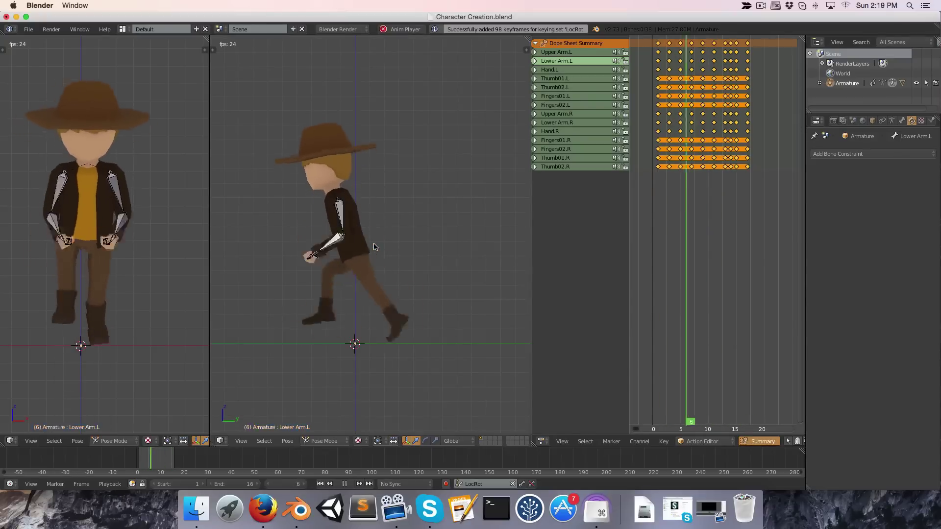
pyautogui.press('KP_1')
pyautogui.scroll(4, 428, 287)
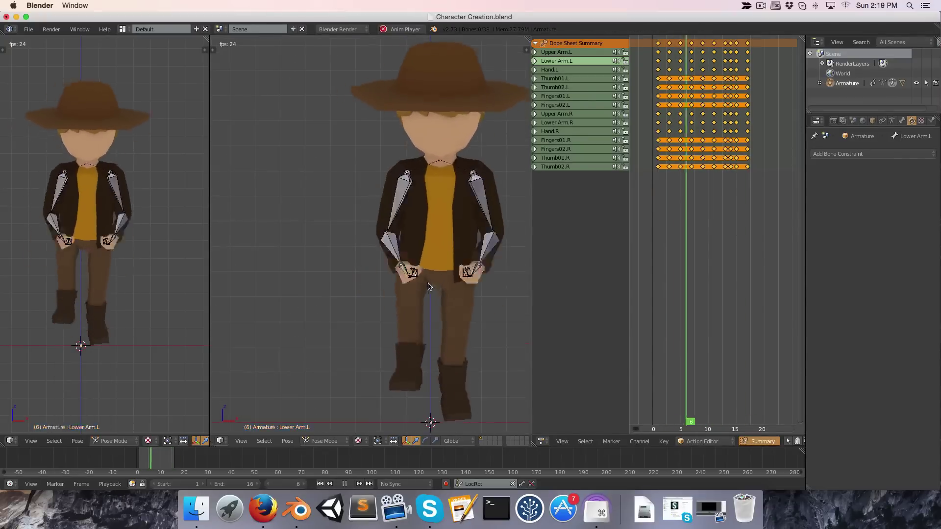
pyautogui.hotkey('alt', 'a')
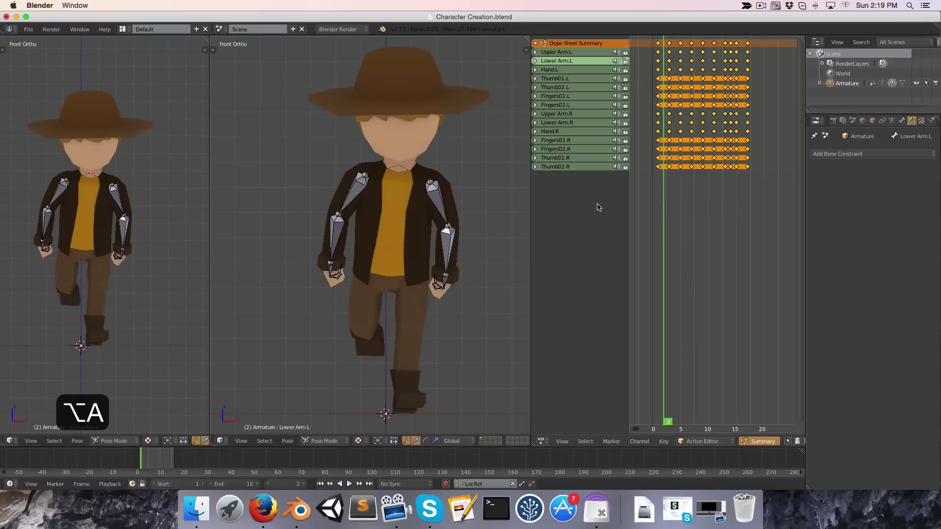
# Select the left arm and hand bones and hide them, leaving only the right arm bones shown.
pyautogui.press('a')
pyautogui.press('a')
pyautogui.press('b')
pyautogui.moveTo(414, 171); pyautogui.dragTo(469, 349)
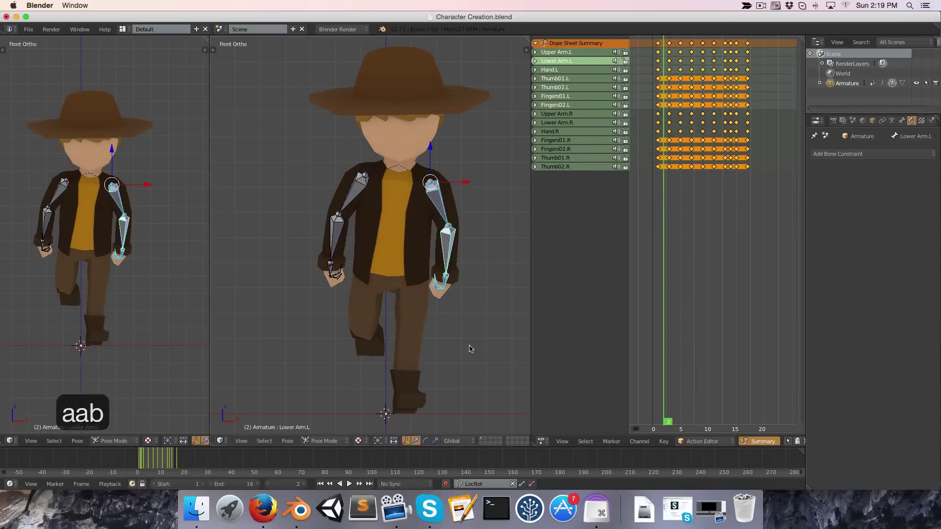
pyautogui.press('h')
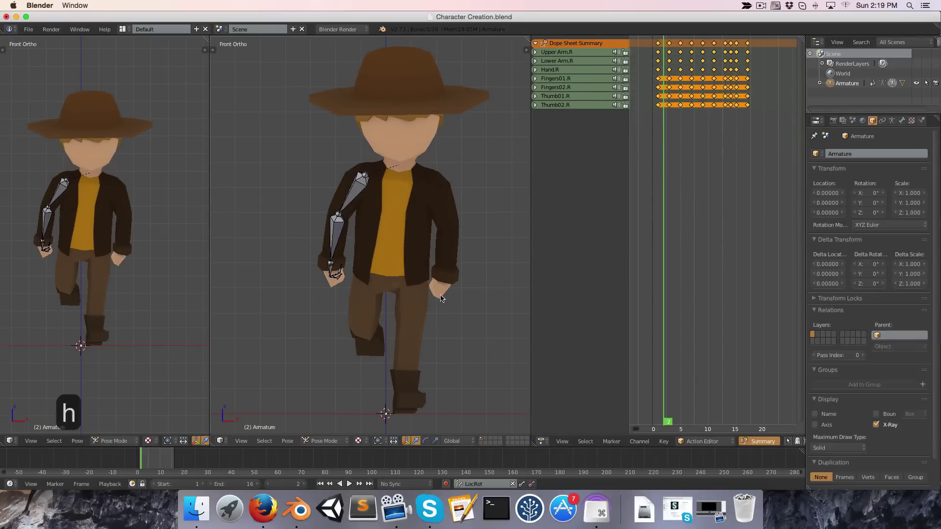
# Shift all right-arm keyframes 8 frames earlier so the last one falls on frame 9, and check the arm from the side.
pyautogui.moveTo(441, 298); pyautogui.dragTo(367, 294, button='middle')
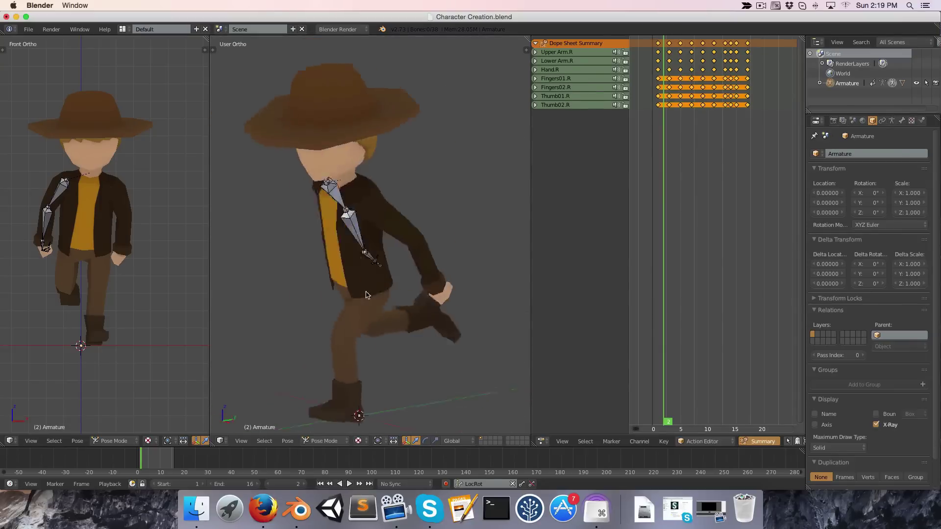
pyautogui.press('KP_1')
pyautogui.scroll(3, 386, 243)
pyautogui.click(657, 172)
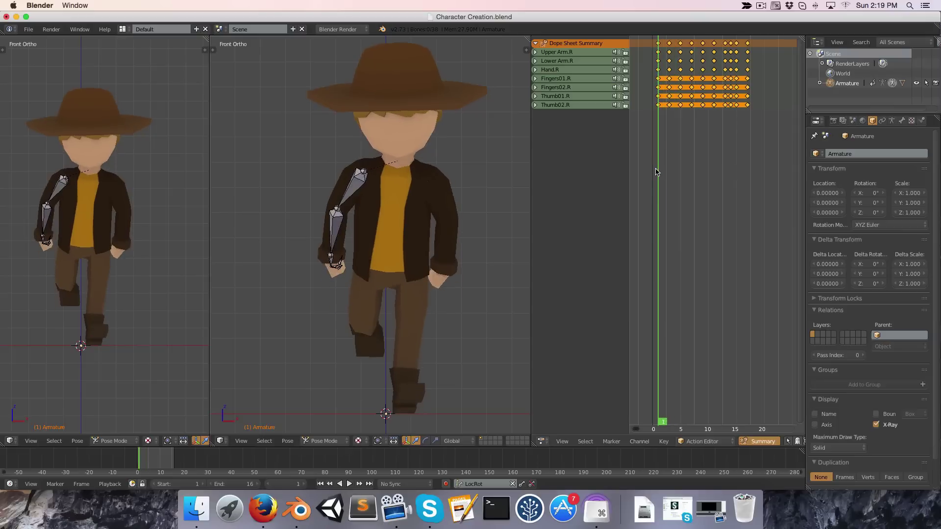
pyautogui.moveTo(657, 171); pyautogui.dragTo(702, 165)
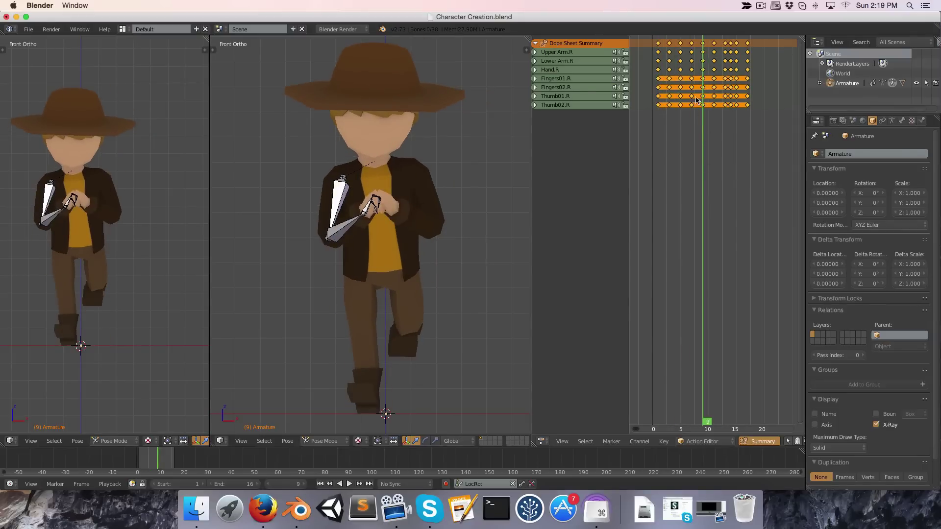
pyautogui.moveTo(698, 65); pyautogui.dragTo(696, 103, button='middle')
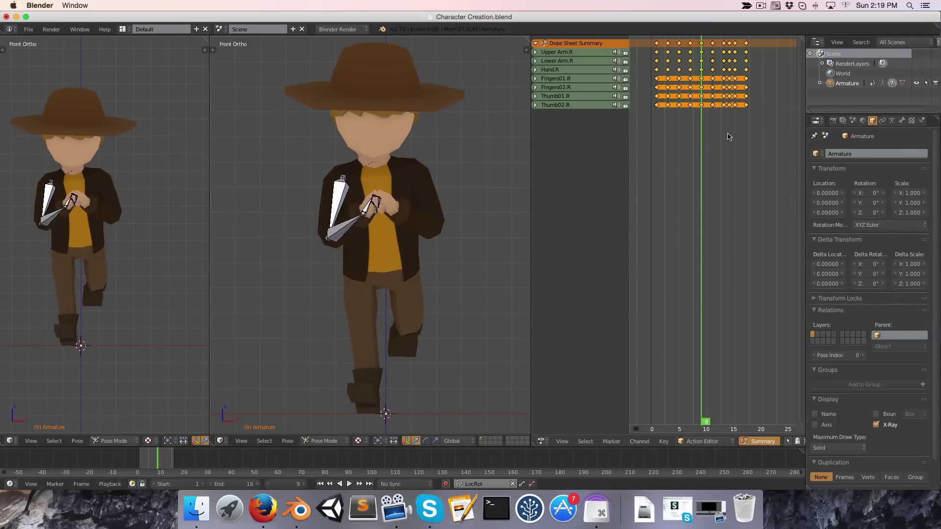
pyautogui.press('g')
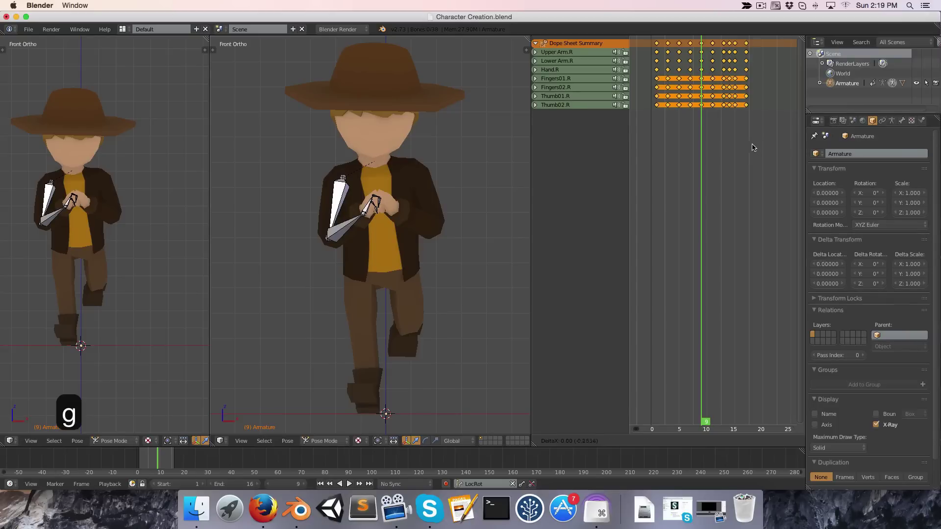
pyautogui.click(711, 153)
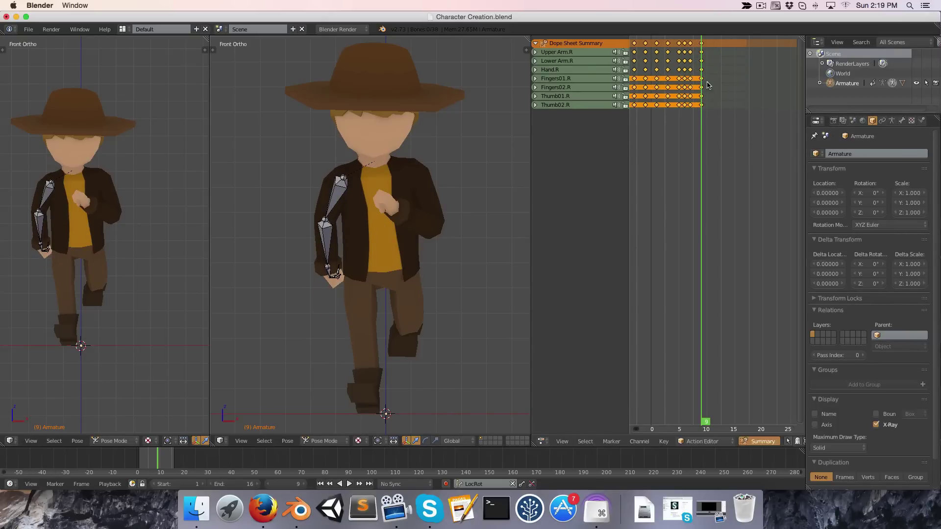
pyautogui.press('3')
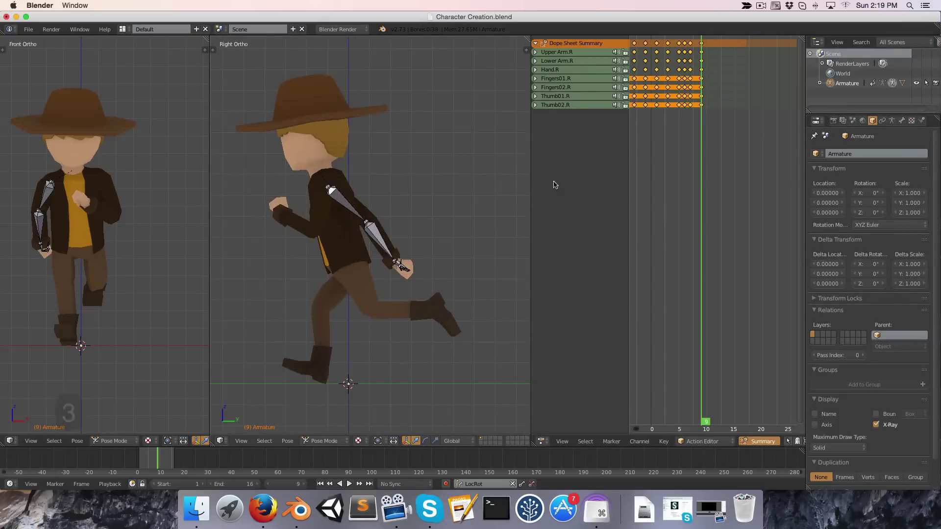
pyautogui.scroll(-2, 330, 212)
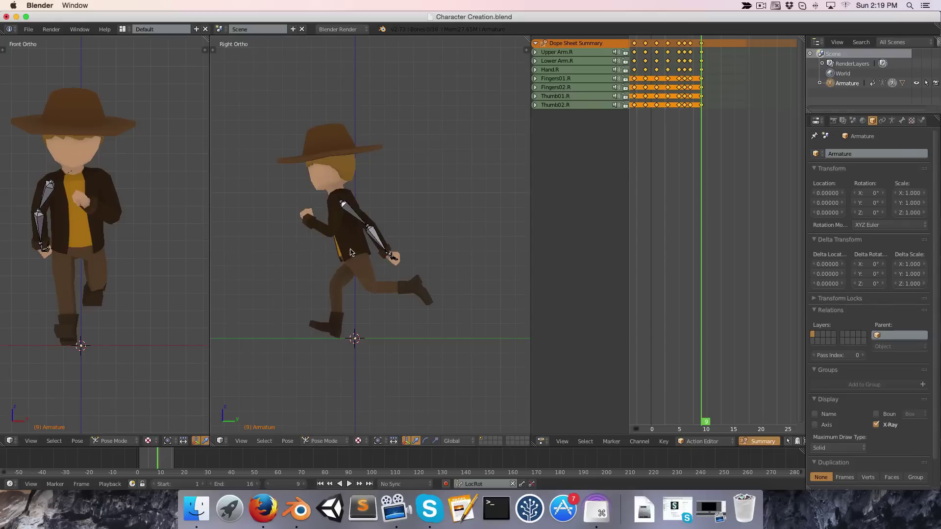
pyautogui.keyDown('shift'); pyautogui.moveTo(375, 244); pyautogui.dragTo(395, 253, button='middle'); pyautogui.keyUp('shift')
# Go to frame 1, select only the right-arm keyframes before it, and move them past the remaining keys to start at frame 12.
pyautogui.moveTo(654, 200); pyautogui.dragTo(695, 175, button='middle')
pyautogui.click(695, 131)
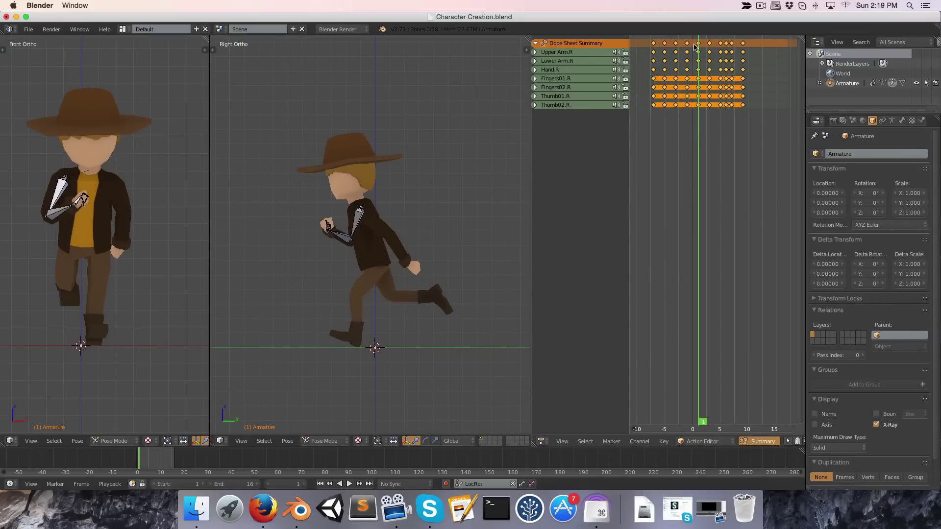
pyautogui.press('a')
pyautogui.press('b')
pyautogui.moveTo(691, 38); pyautogui.dragTo(633, 131)
pyautogui.moveTo(674, 118); pyautogui.dragTo(661, 123, button='middle')
pyautogui.press('g')
pyautogui.click(757, 125)
# Move the selected right-arm keyframes 3 frames earlier so they run from frame 9 to frame 15.
pyautogui.moveTo(757, 125); pyautogui.dragTo(728, 129, button='middle')
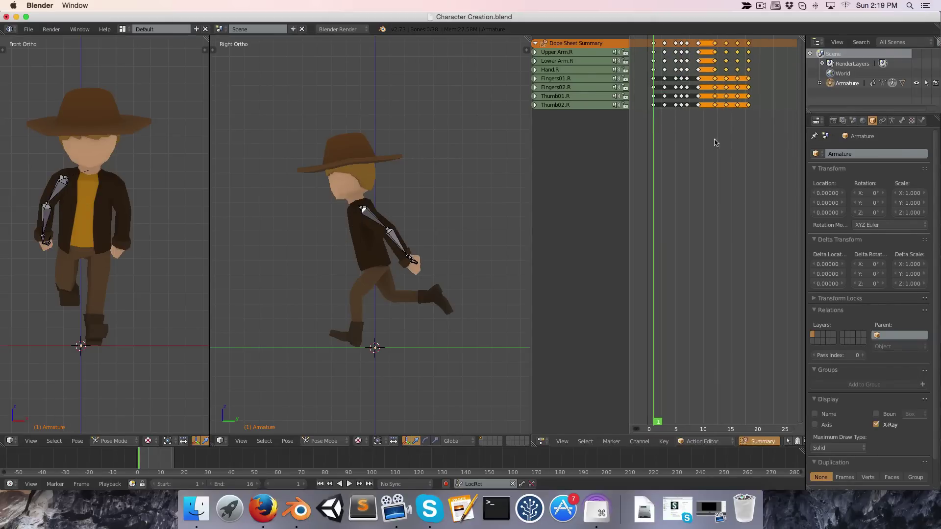
pyautogui.click(715, 84)
pyautogui.moveTo(698, 100); pyautogui.dragTo(741, 98)
pyautogui.press('g')
pyautogui.click(736, 112)
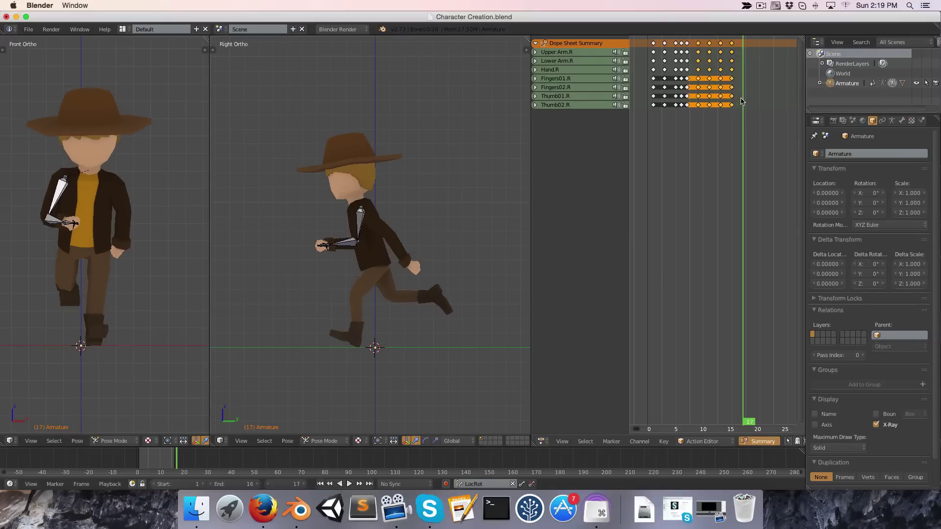
# Duplicate the right arm's frame 1 keyframes to frame 17 to close the loop, and check the motion in playback.
pyautogui.keyDown('alt'); pyautogui.rightClick(653, 88); pyautogui.keyUp('alt')
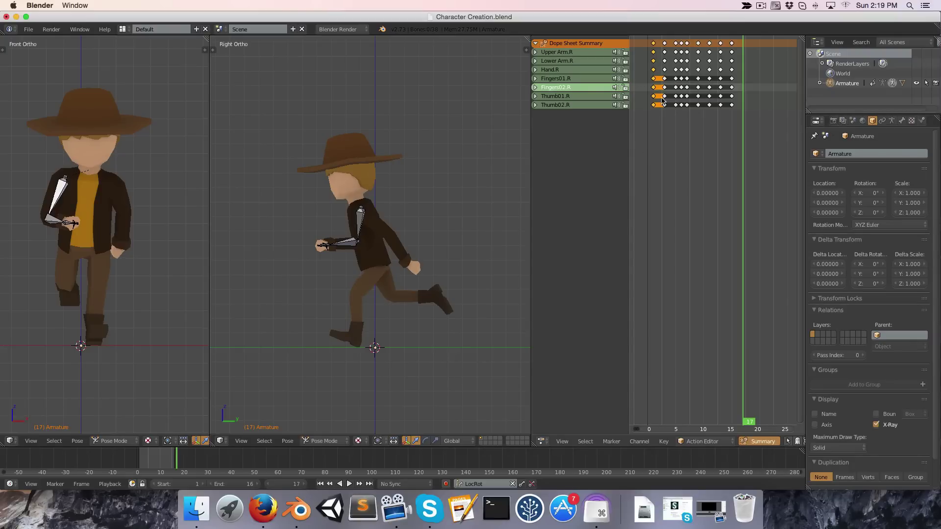
pyautogui.hotkey('shift', 'd')
pyautogui.click(751, 109)
pyautogui.moveTo(734, 109); pyautogui.dragTo(722, 111)
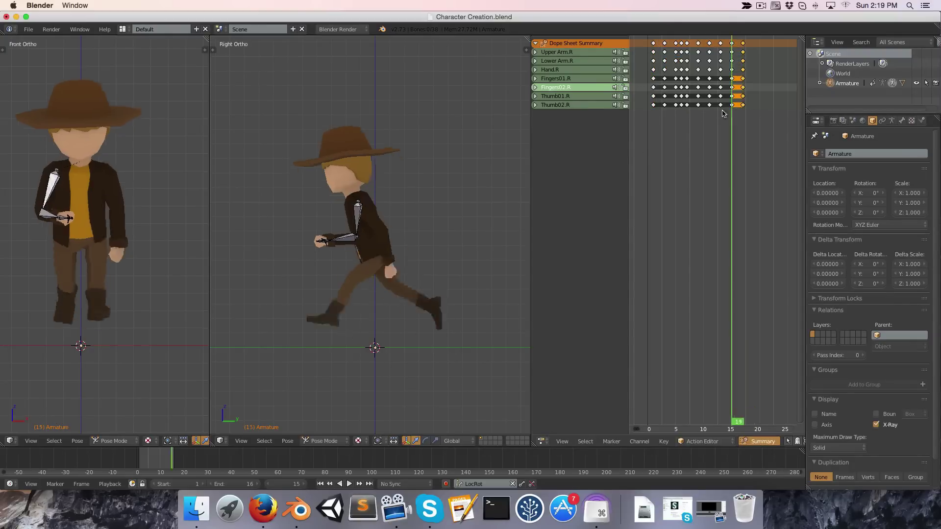
pyautogui.hotkey('alt', 'a')
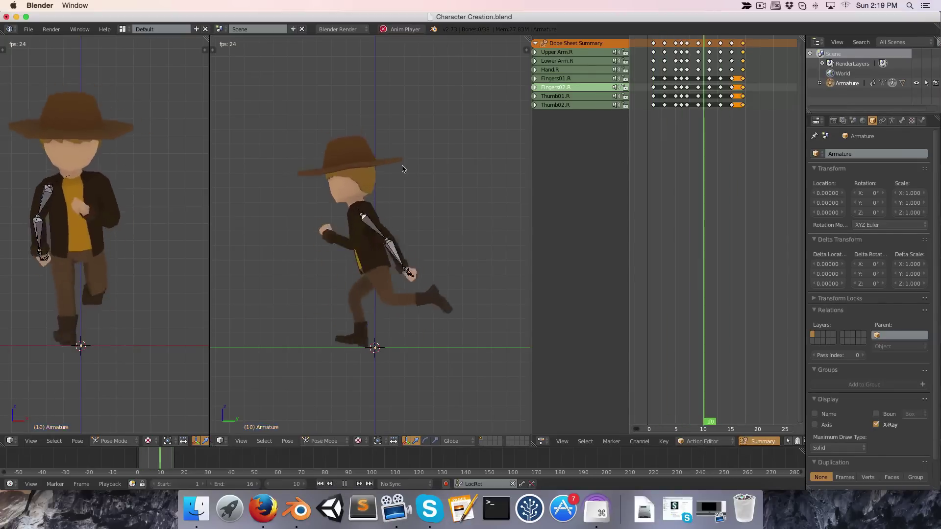
pyautogui.hotkey('alt', 'a')
# Reveal all hidden bones of the armature in Pose Mode and clear the bone selection.
pyautogui.hotkey('ctrl', 'Tab')
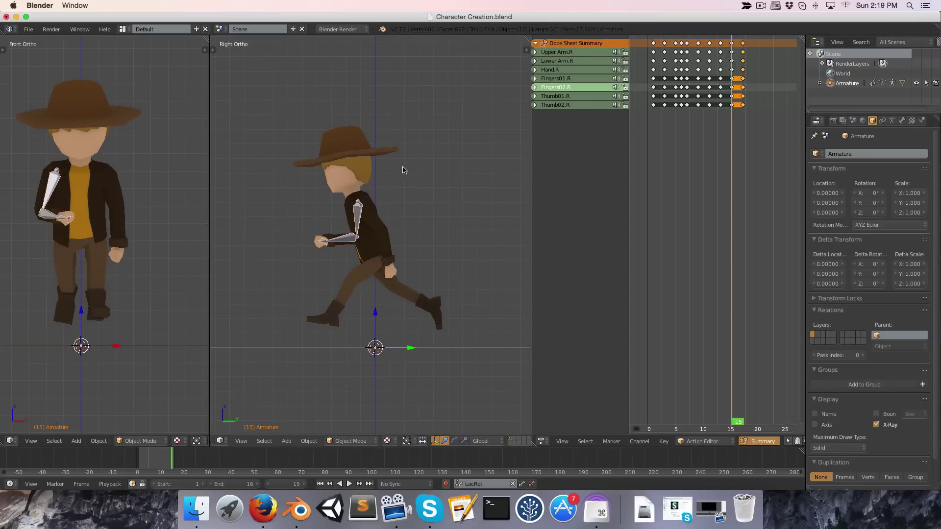
pyautogui.hotkey('ctrl', 'Tab')
pyautogui.hotkey('alt', 'h')
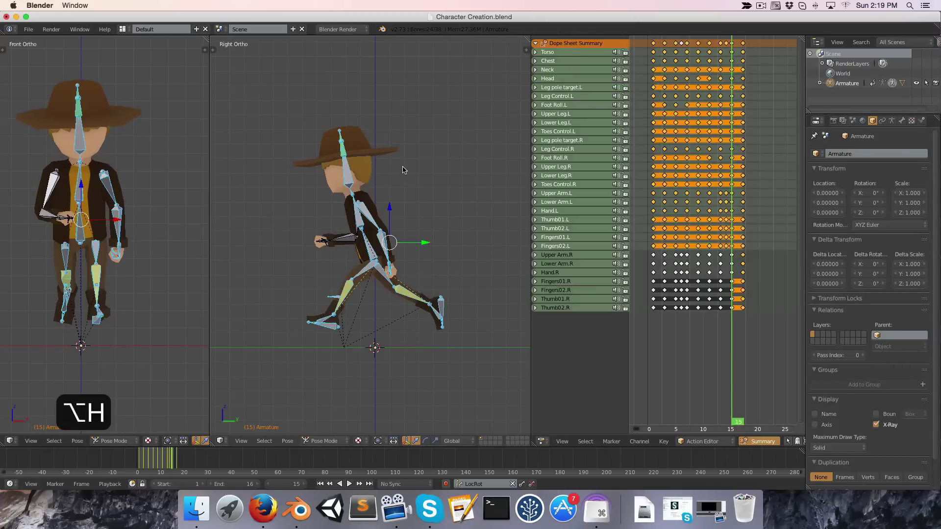
pyautogui.press('a')
# Hide the whole armature in Object Mode and play the run animation on the bare character.
pyautogui.hotkey('ctrl', 'Tab')
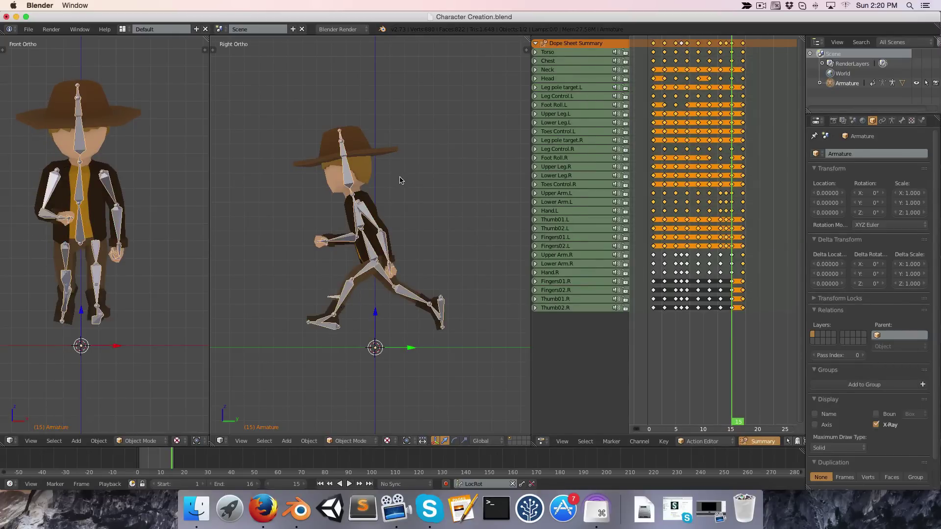
pyautogui.press('h')
pyautogui.hotkey('alt', 'a')
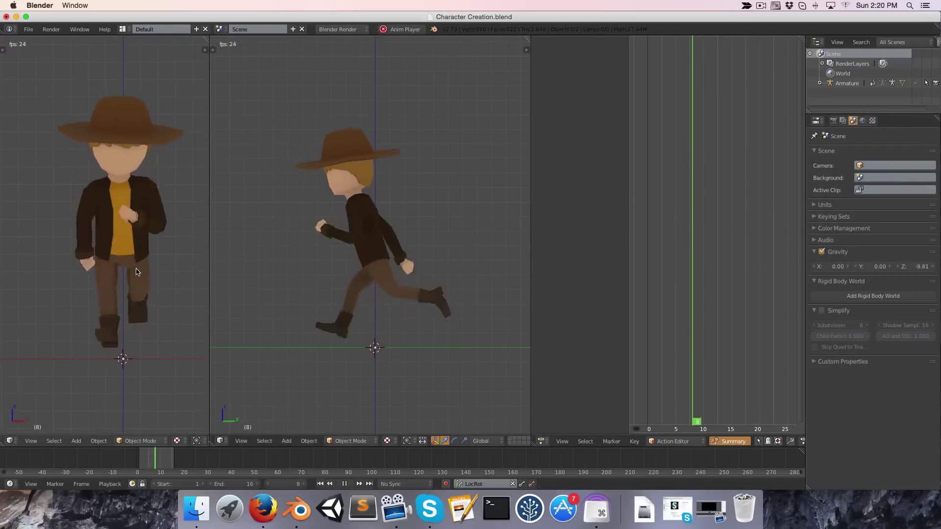
# Maximize the front view during playback and examine the running cowboy from an angled perspective.
pyautogui.scroll(2, 157, 267)
pyautogui.hotkey('shift', 'space')
pyautogui.scroll(-4, 246, 263)
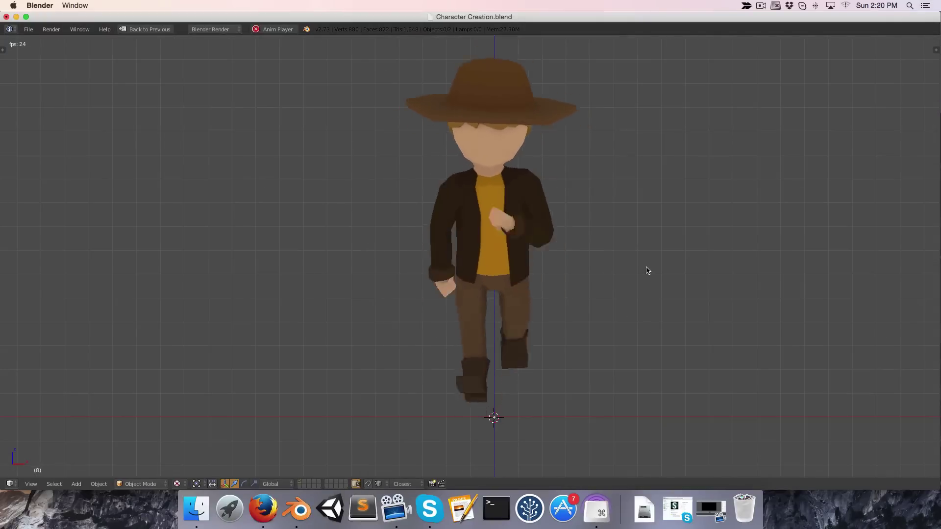
pyautogui.moveTo(650, 280); pyautogui.dragTo(387, 304, button='middle')
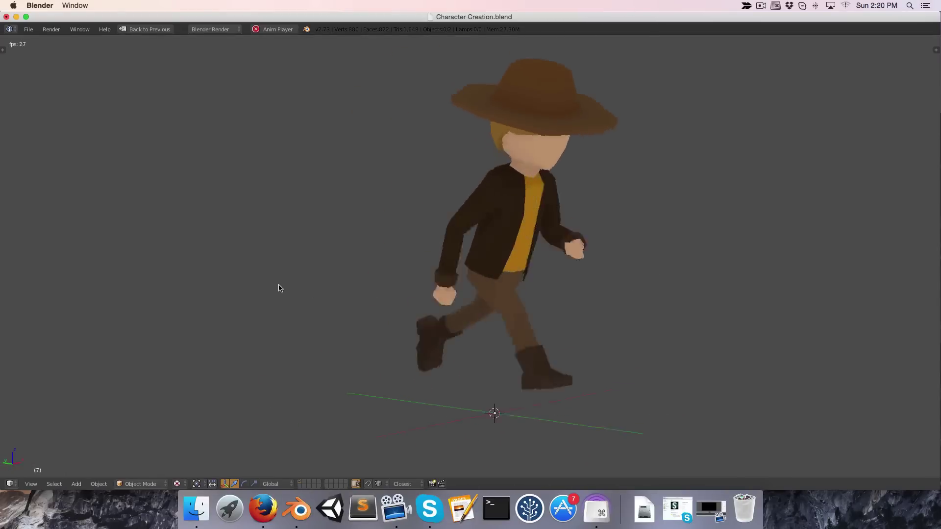